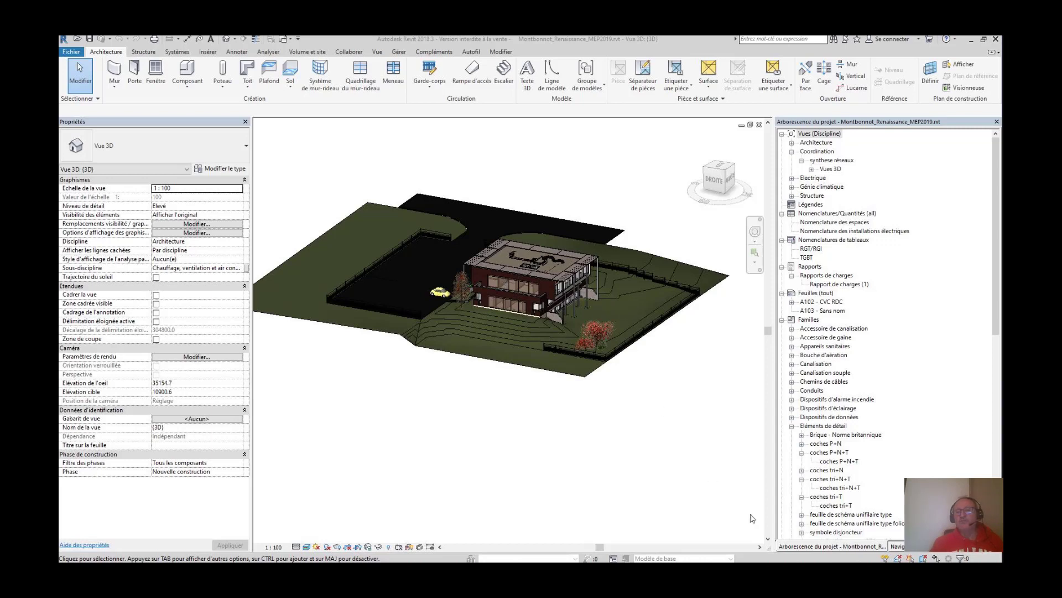
- In the system browser, expand the Electrique systems through Puissance to list the circuits of the TGBT panel
{"action": "left_click", "coordinate": [897, 546]}
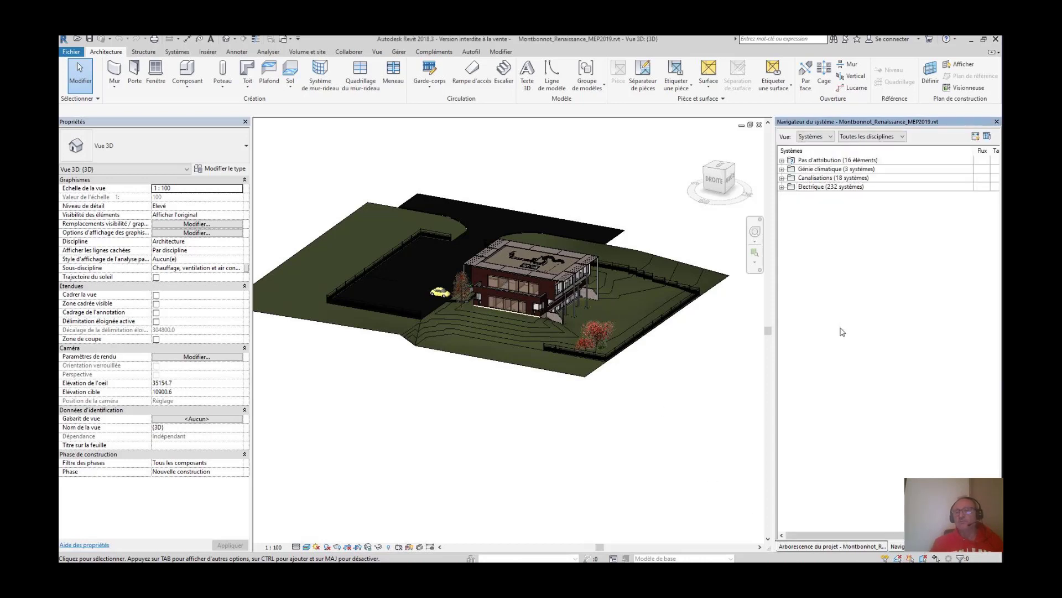
{"action": "left_click", "coordinate": [783, 188]}
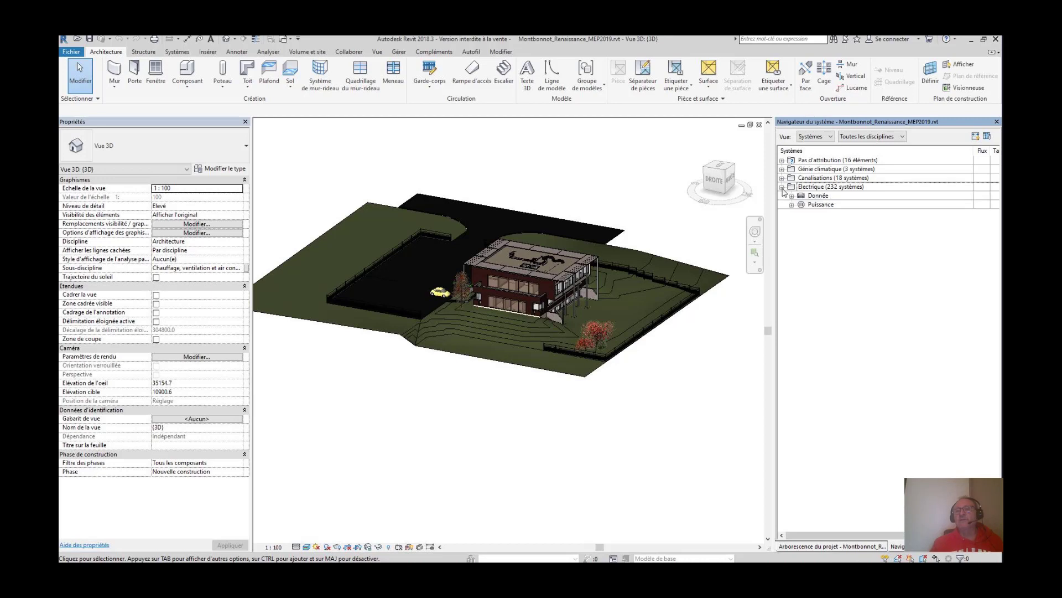
{"action": "left_click", "coordinate": [784, 189]}
{"action": "left_click", "coordinate": [793, 207]}
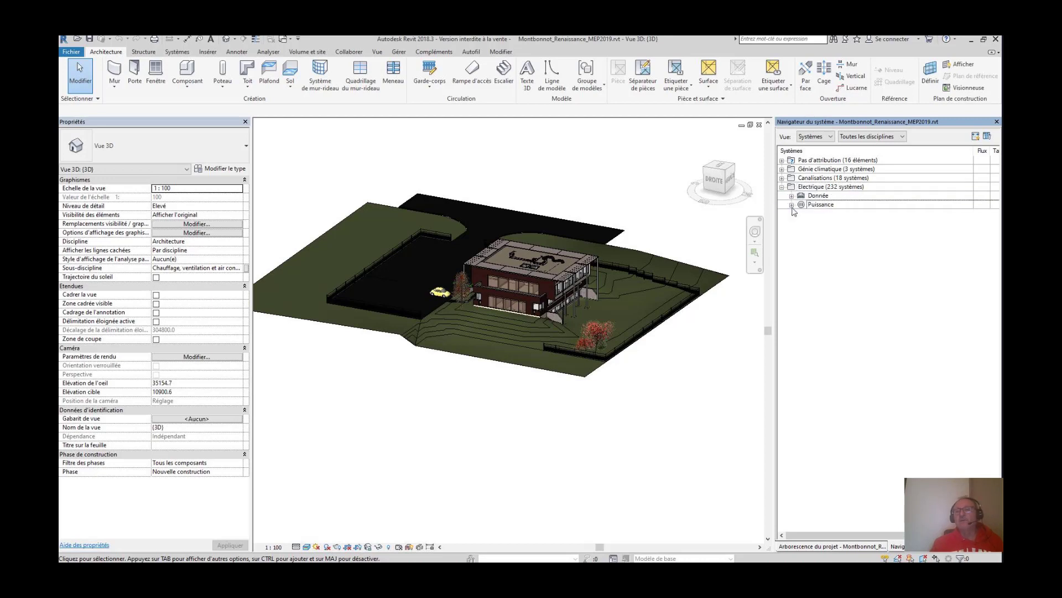
{"action": "left_click", "coordinate": [792, 205]}
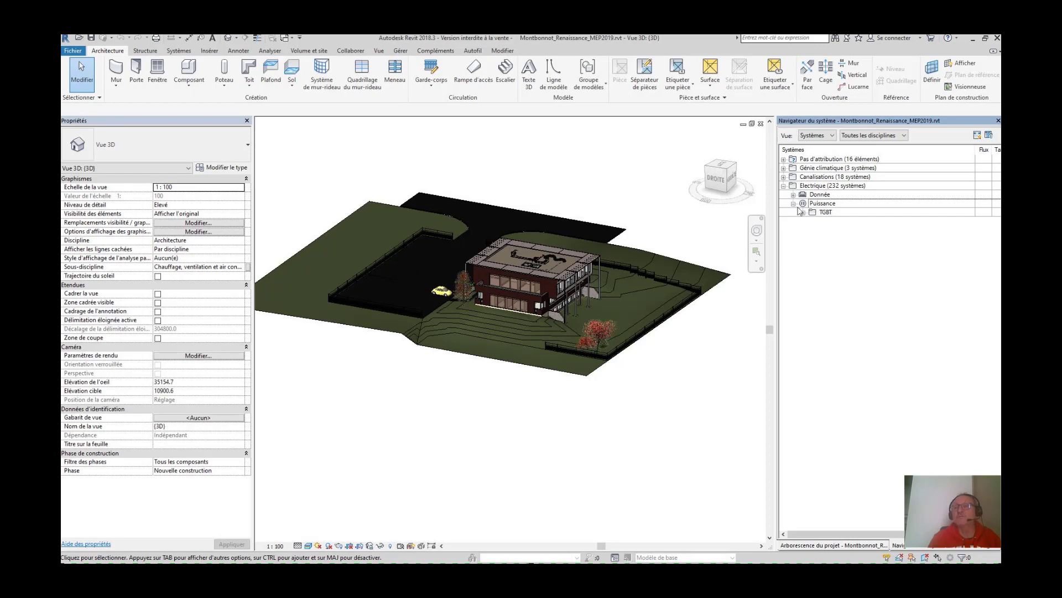
{"action": "double_click", "coordinate": [824, 212]}
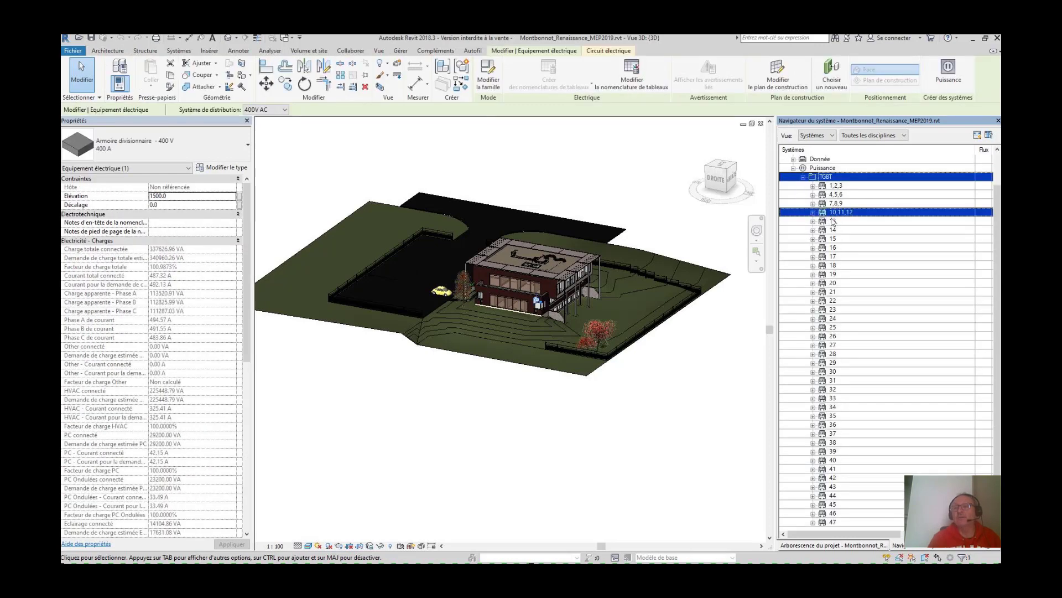
- Expand TGBT circuit 10,11,12 and its TD RDC panel to list the panel's circuits
{"action": "double_click", "coordinate": [840, 214]}
{"action": "left_click", "coordinate": [842, 221]}
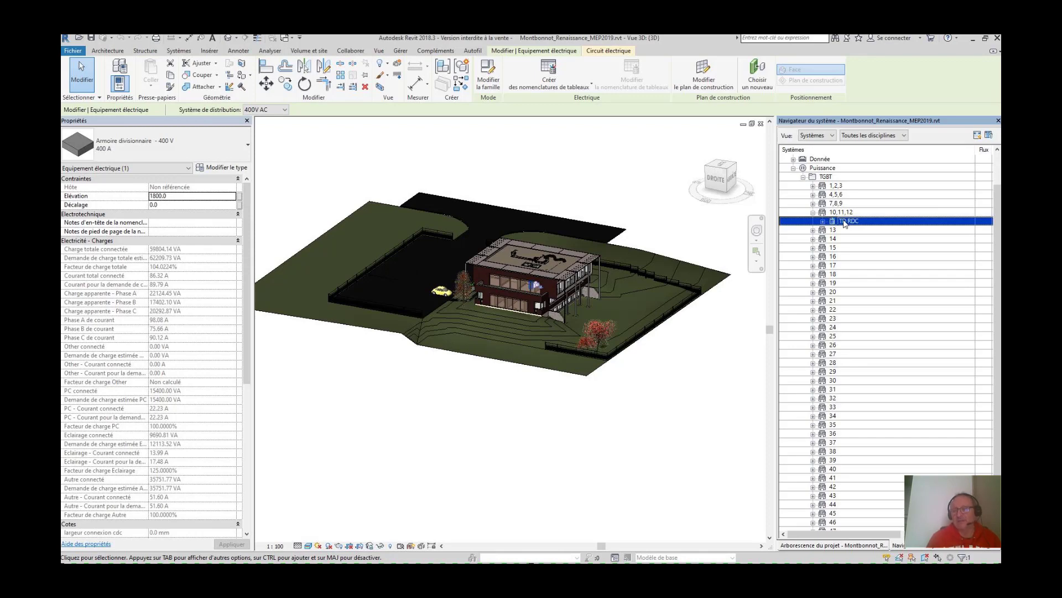
{"action": "double_click", "coordinate": [845, 224]}
{"action": "left_click", "coordinate": [915, 365], "text": "ctrl"}
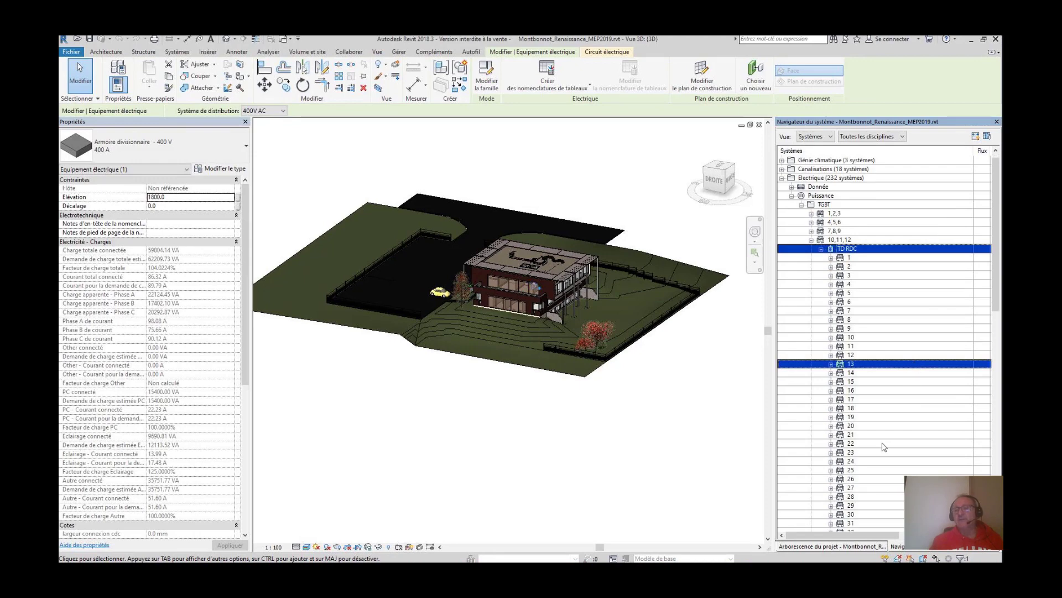
- Examine the devices connected to TD RDC circuits 31, 18 and 8, selecting sample members of them
{"action": "left_click", "coordinate": [831, 523]}
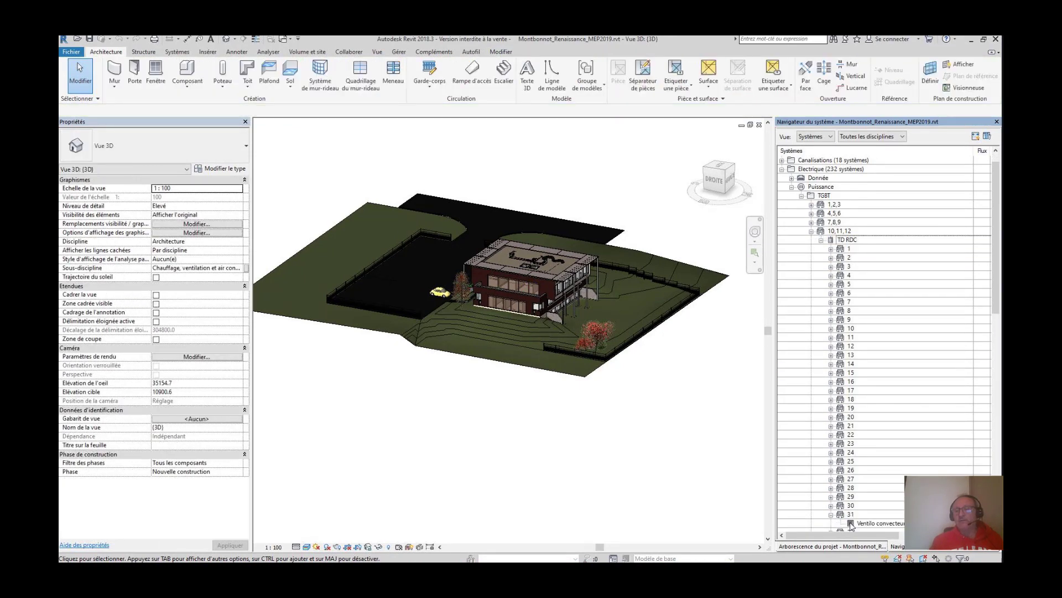
{"action": "left_click", "coordinate": [867, 522]}
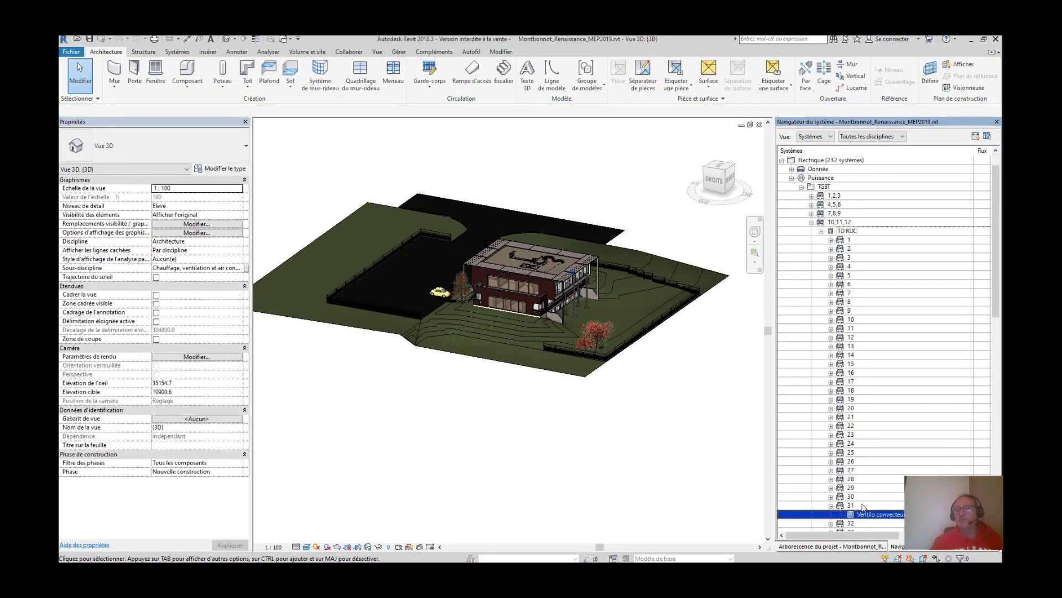
{"action": "double_click", "coordinate": [831, 391]}
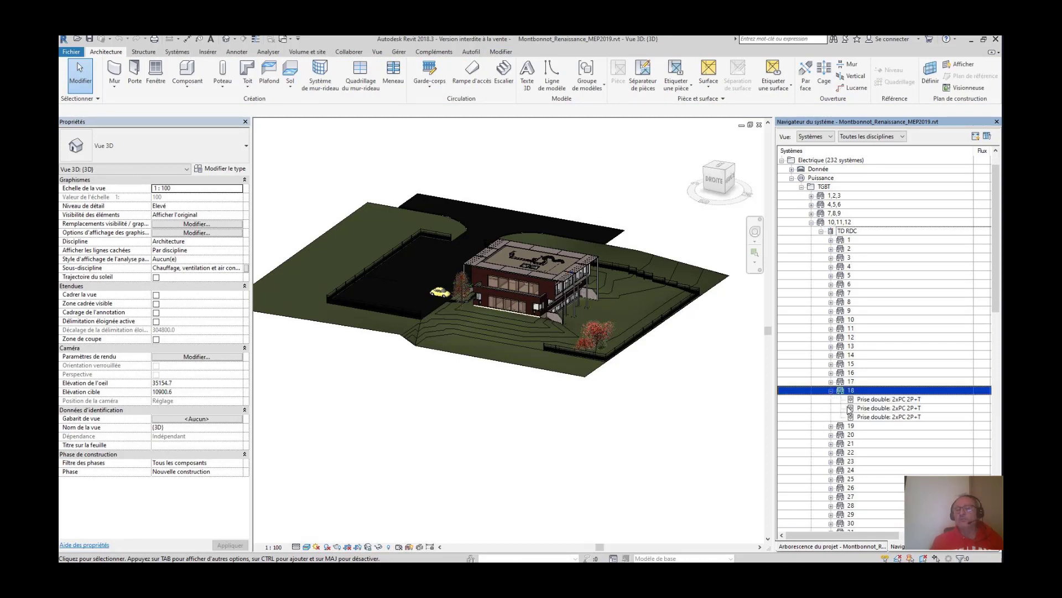
{"action": "left_click", "coordinate": [880, 417]}
{"action": "double_click", "coordinate": [833, 303]}
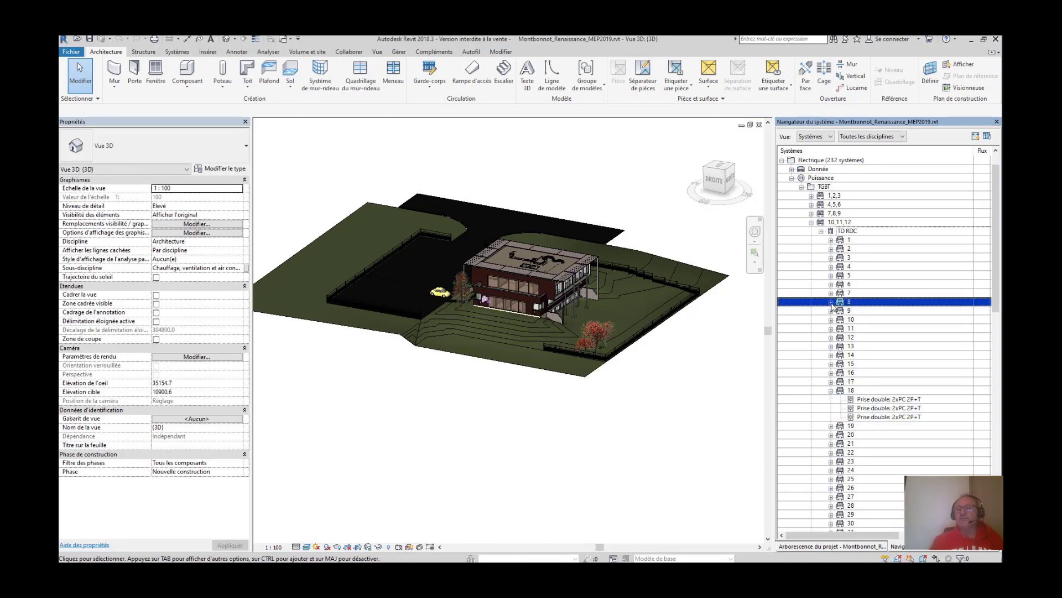
{"action": "left_click", "coordinate": [892, 337]}
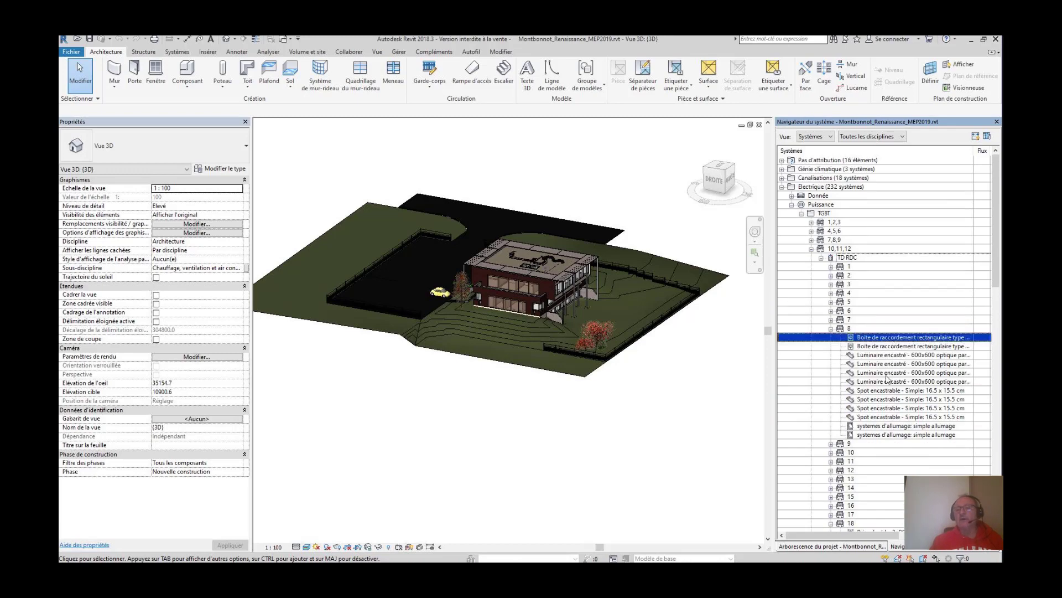
- Show the elements of TD RDC circuit 8 in the model views, stopping at the RdC - Eclairage floor plan
{"action": "left_click", "coordinate": [849, 330]}
{"action": "right_click", "coordinate": [849, 331]}
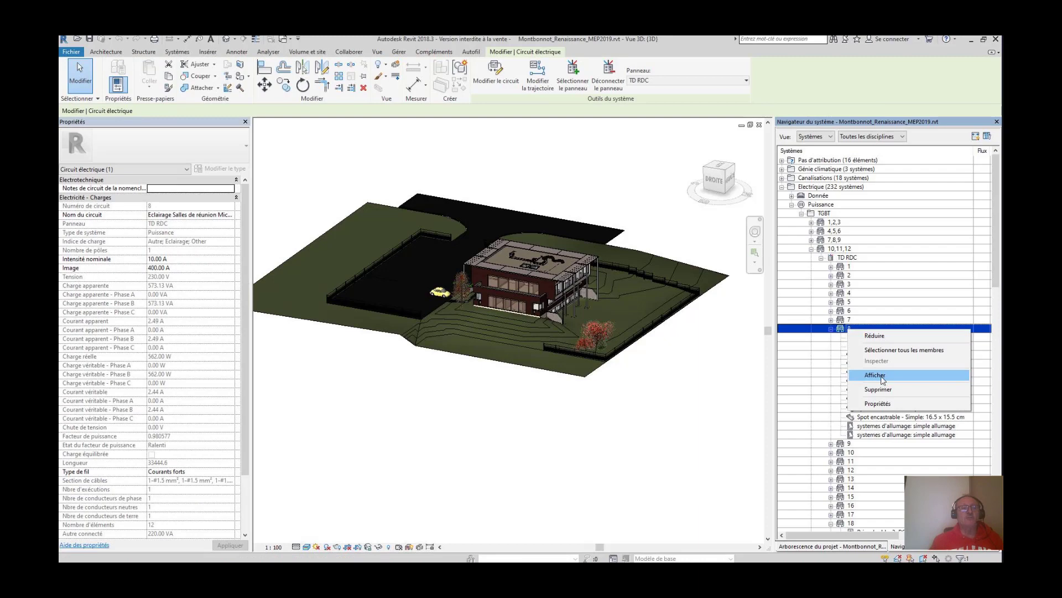
{"action": "left_click", "coordinate": [875, 375]}
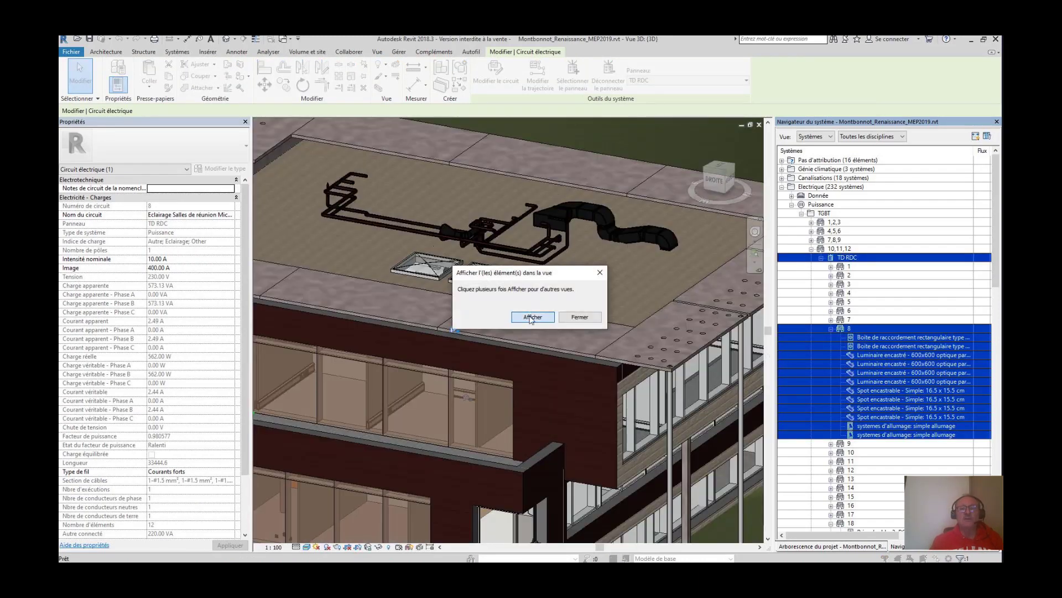
{"action": "left_click", "coordinate": [530, 314]}
{"action": "left_click", "coordinate": [553, 325]}
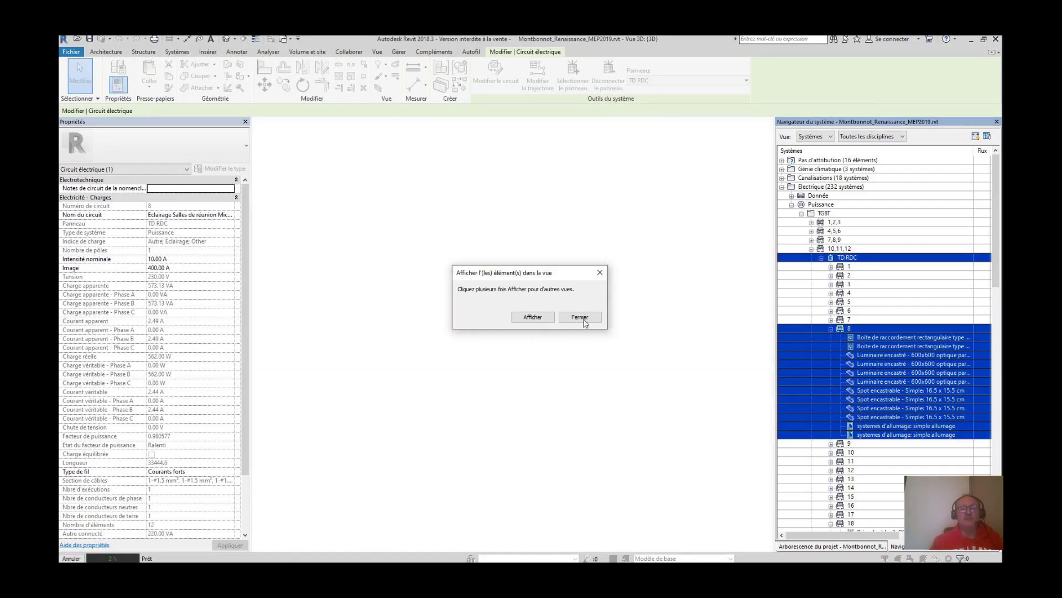
{"action": "left_click", "coordinate": [579, 317]}
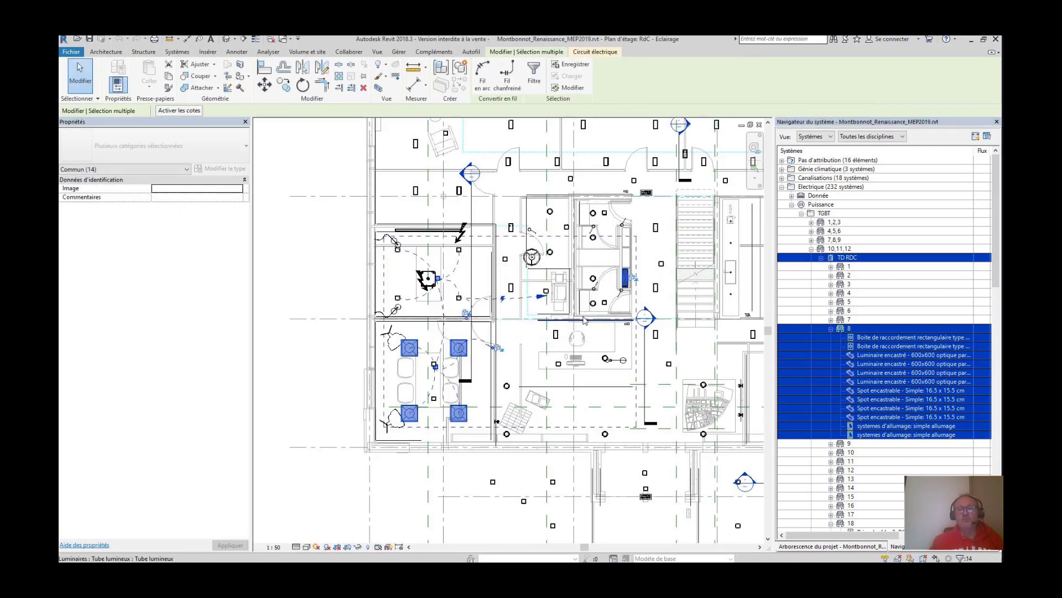
- Review the electrical properties of circuit 8 and locate one of its recessed luminaires and a spot on the plan
{"action": "left_click", "coordinate": [850, 328]}
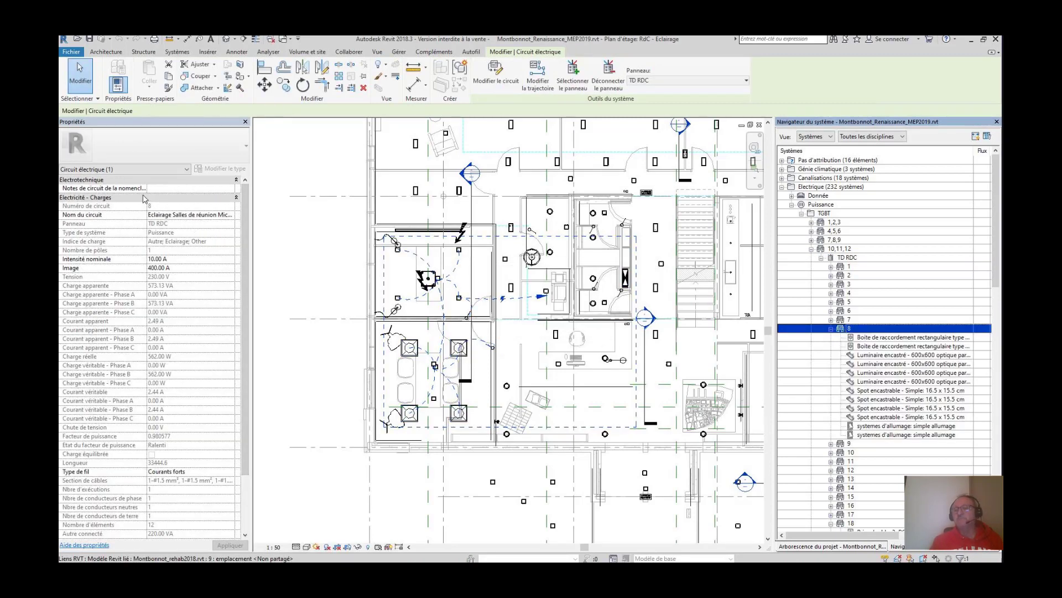
{"action": "mouse_move", "coordinate": [243, 234]}
{"action": "left_mouse_down"}
{"action": "mouse_move", "coordinate": [248, 296]}
{"action": "mouse_move", "coordinate": [247, 231]}
{"action": "left_mouse_up"}
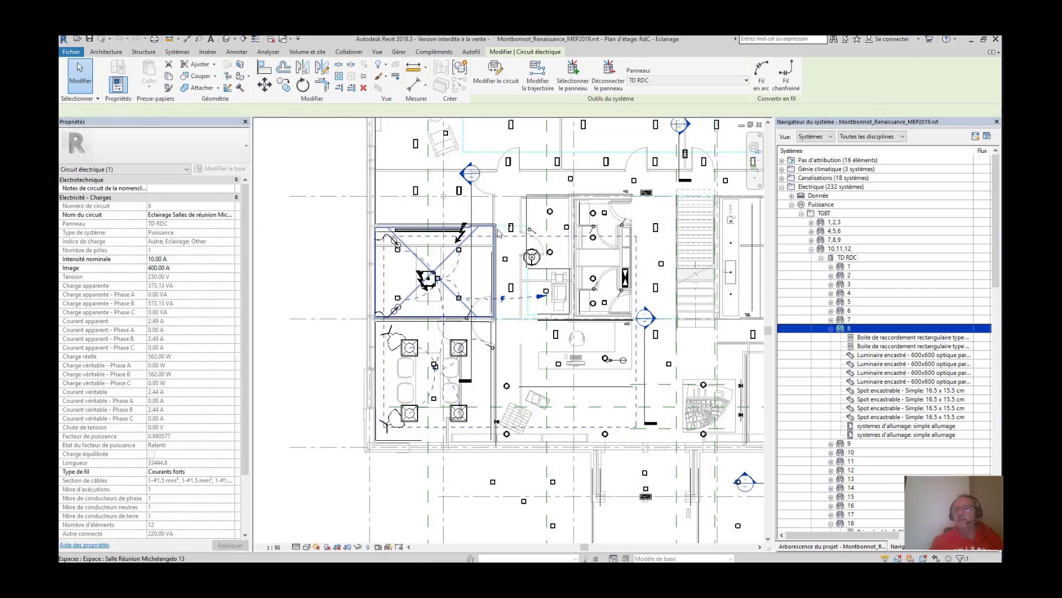
{"action": "left_click", "coordinate": [884, 355]}
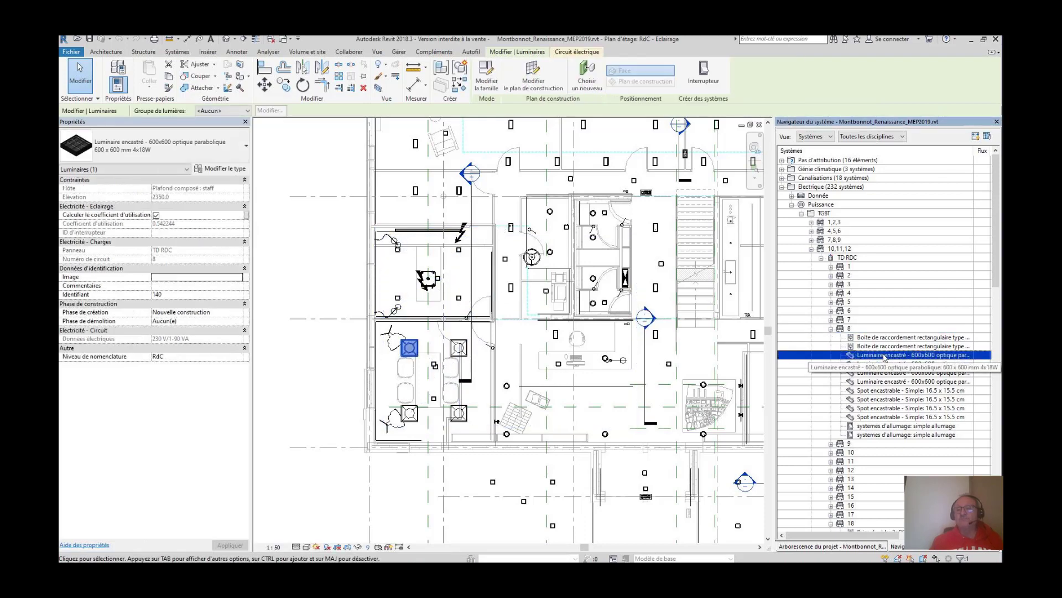
{"action": "left_click", "coordinate": [890, 391], "text": "ctrl"}
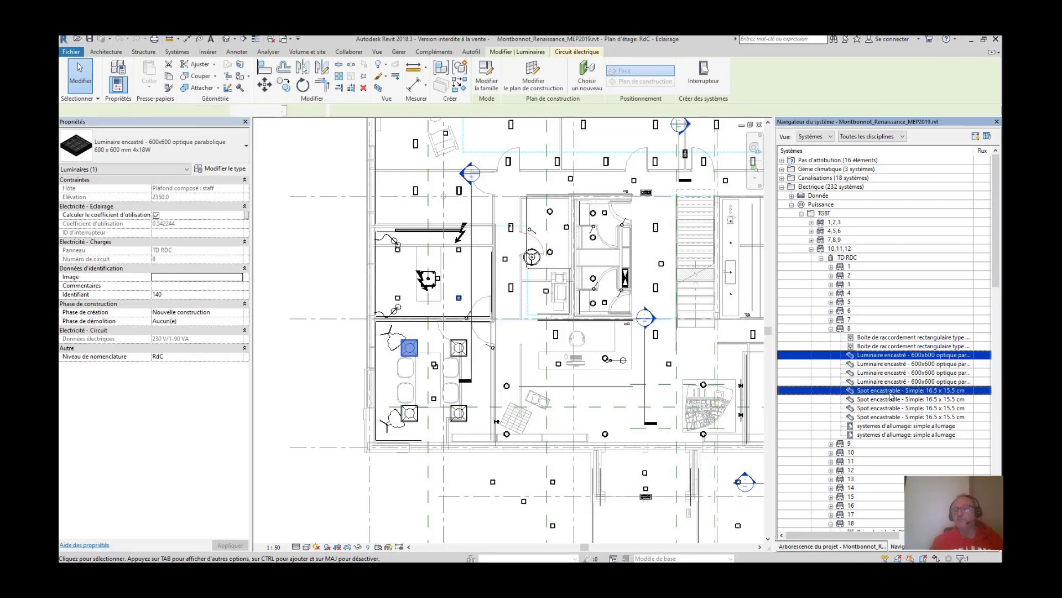
{"action": "left_click", "coordinate": [850, 328]}
- Launch Auto'Fil from the Revit add-in and save the electrical data as Montbonnot_Renaissance_MEP2019.json in the Montbonnot folder
{"action": "left_click", "coordinate": [471, 51]}
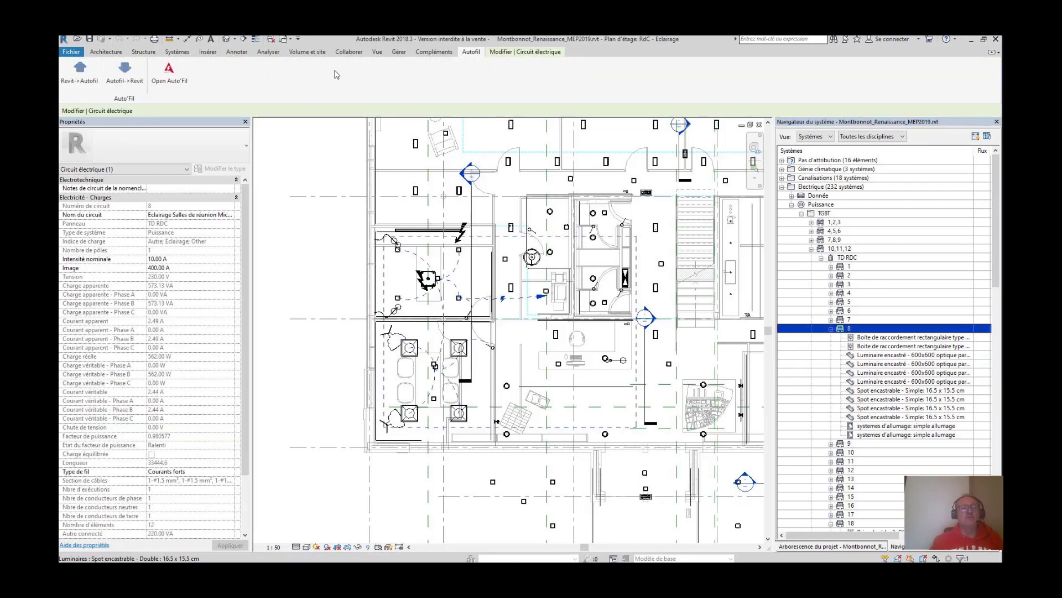
{"action": "left_click", "coordinate": [169, 74]}
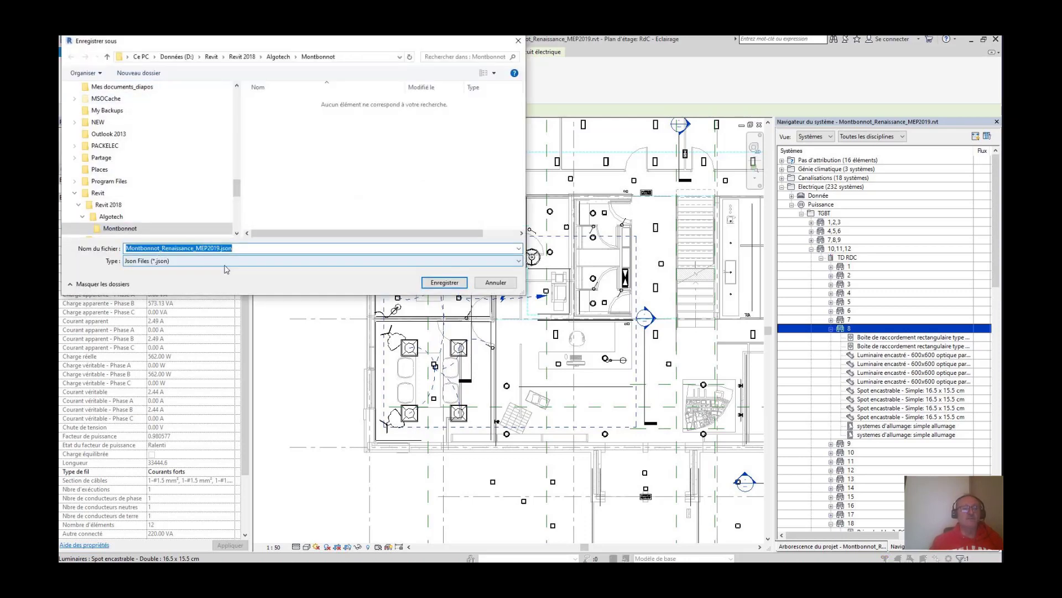
{"action": "left_click", "coordinate": [238, 247]}
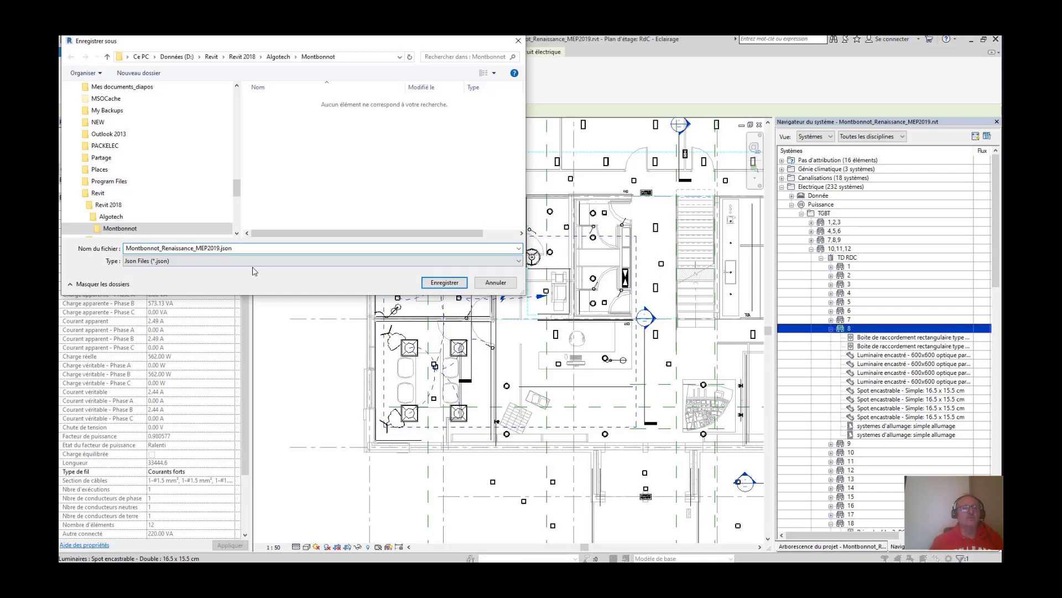
{"action": "left_click", "coordinate": [445, 283]}
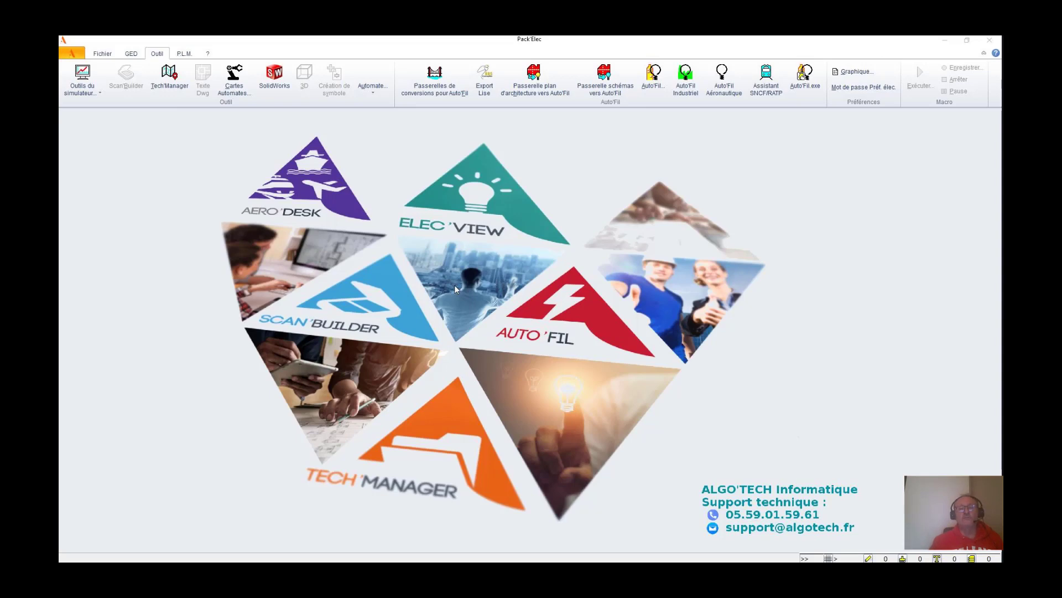
{"action": "left_click", "coordinate": [698, 123]}
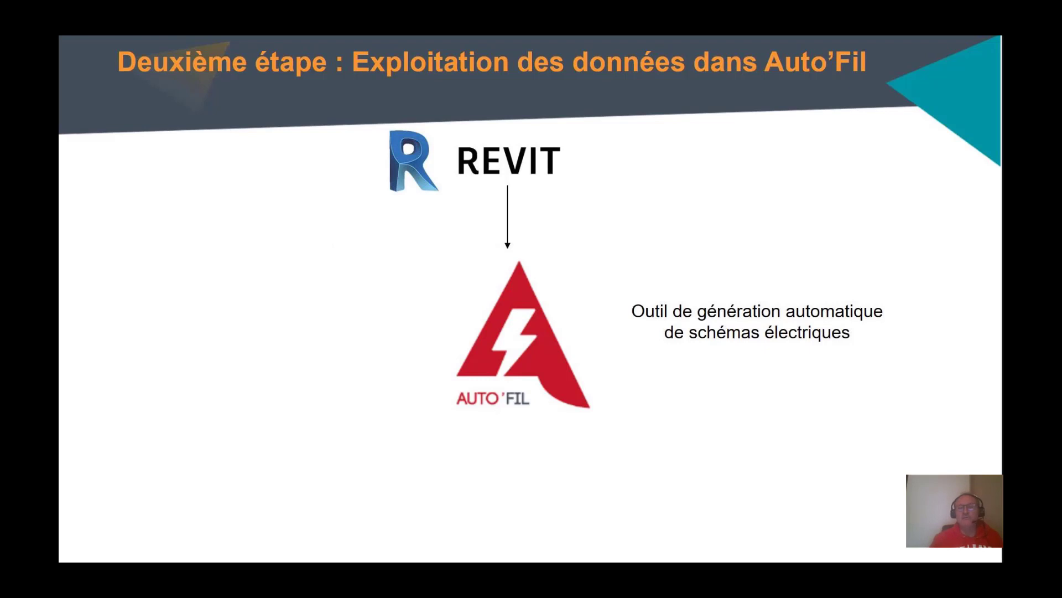
{"action": "key", "text": "Right"}
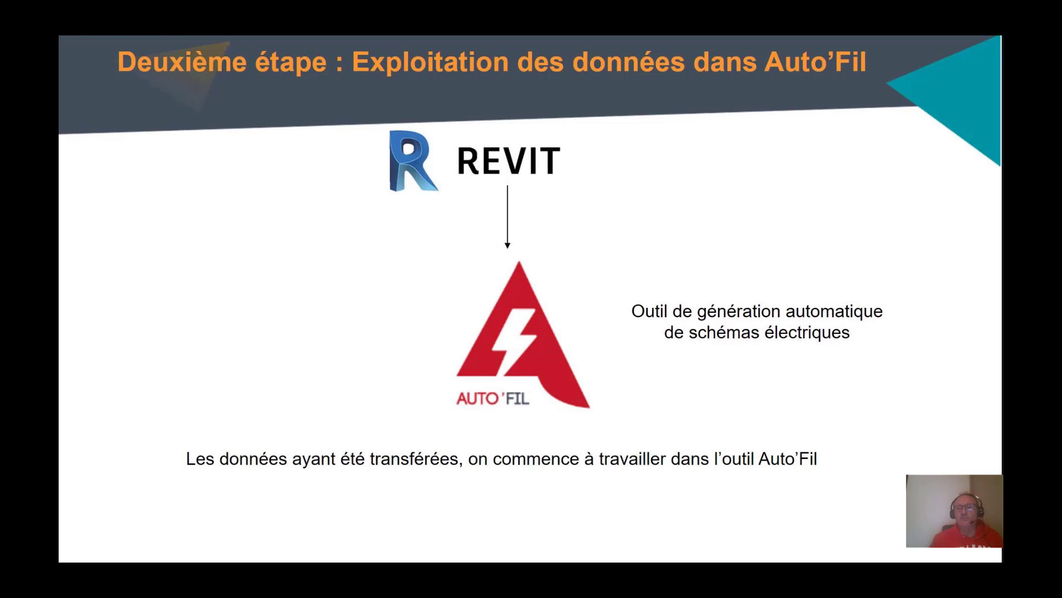
- Switch to the Revit-to-Auto'Fil conversion window and examine its supply, busbar, receiver, terminal and automatic processing options
{"action": "key", "text": "alt+Tab"}
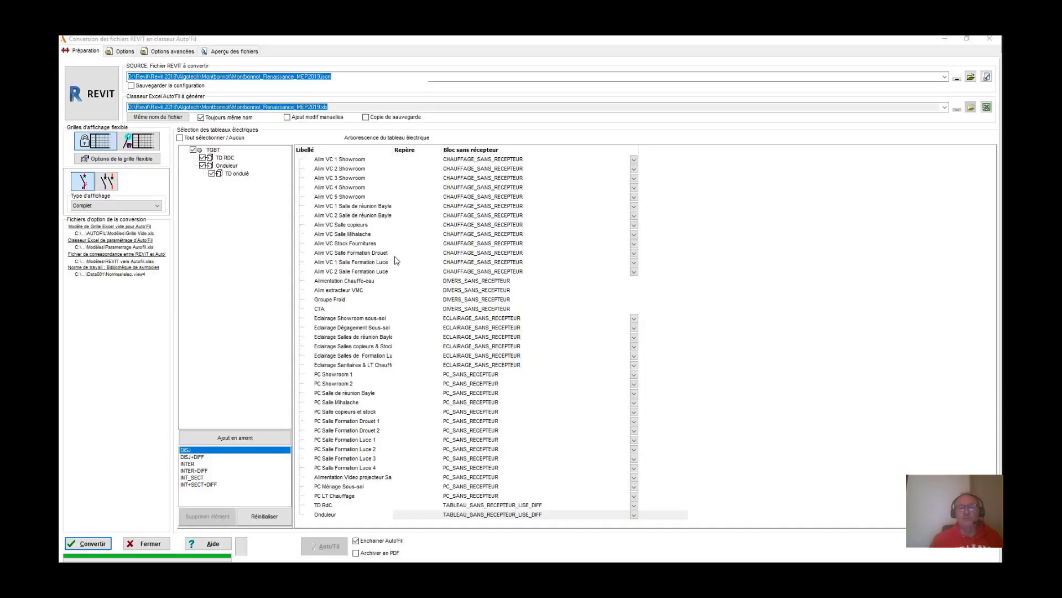
{"action": "left_click", "coordinate": [122, 51]}
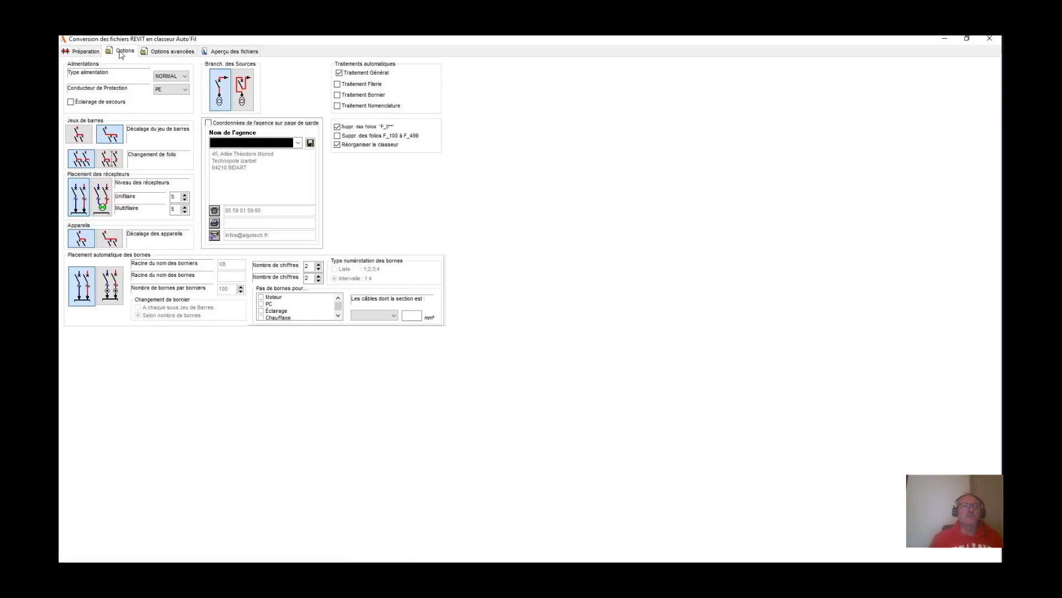
- Return to the conversion preparation, deselect all electrical panels and select only TD RDC
{"action": "left_click", "coordinate": [84, 52]}
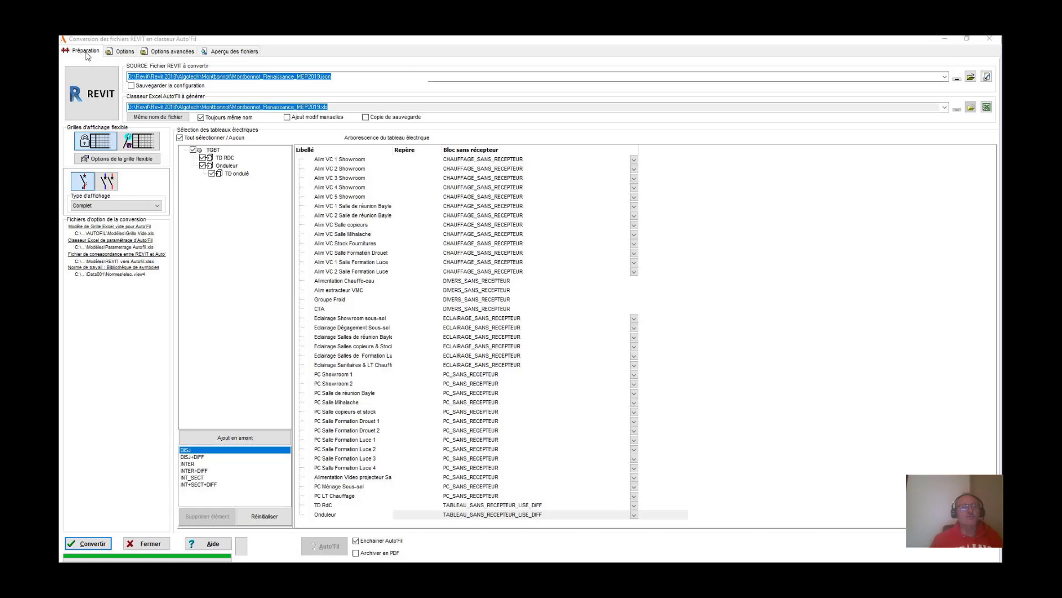
{"action": "left_click", "coordinate": [180, 138]}
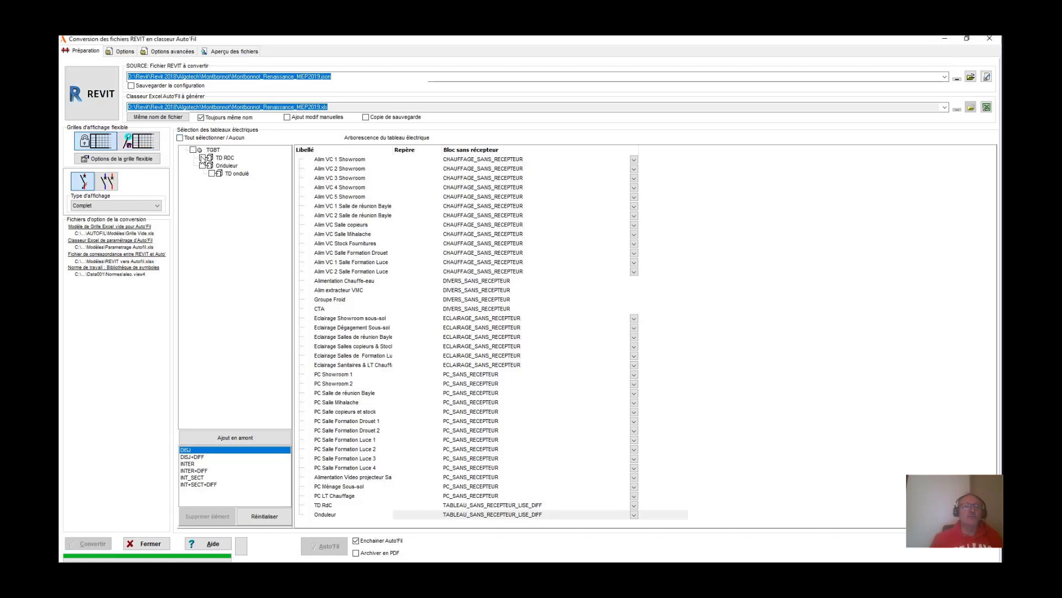
{"action": "left_click", "coordinate": [202, 158]}
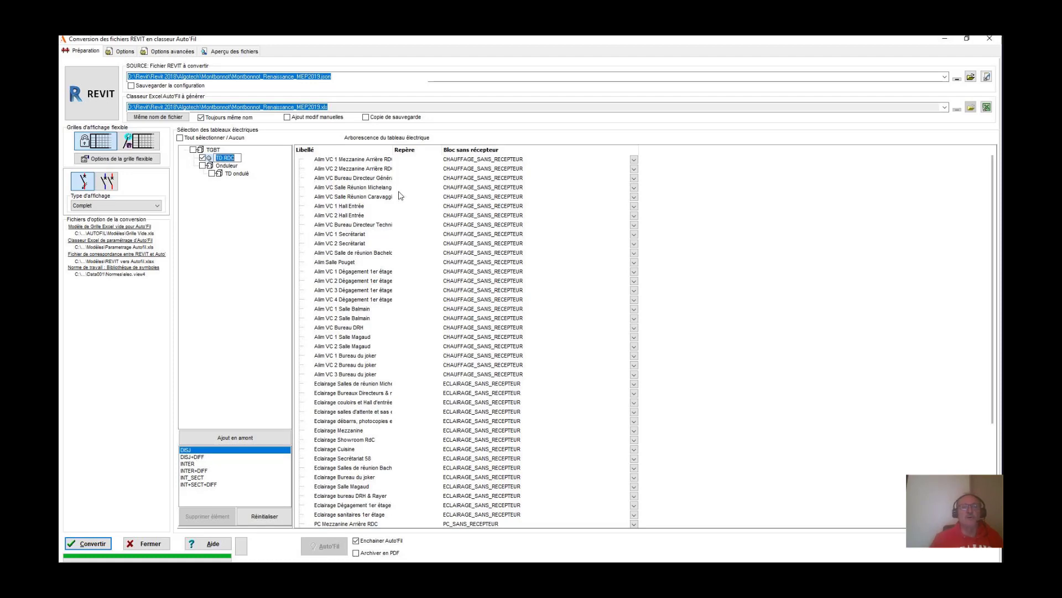
- Examine the blocks assigned to TD RDC's heating, lighting and socket circuits
{"action": "left_click", "coordinate": [493, 163]}
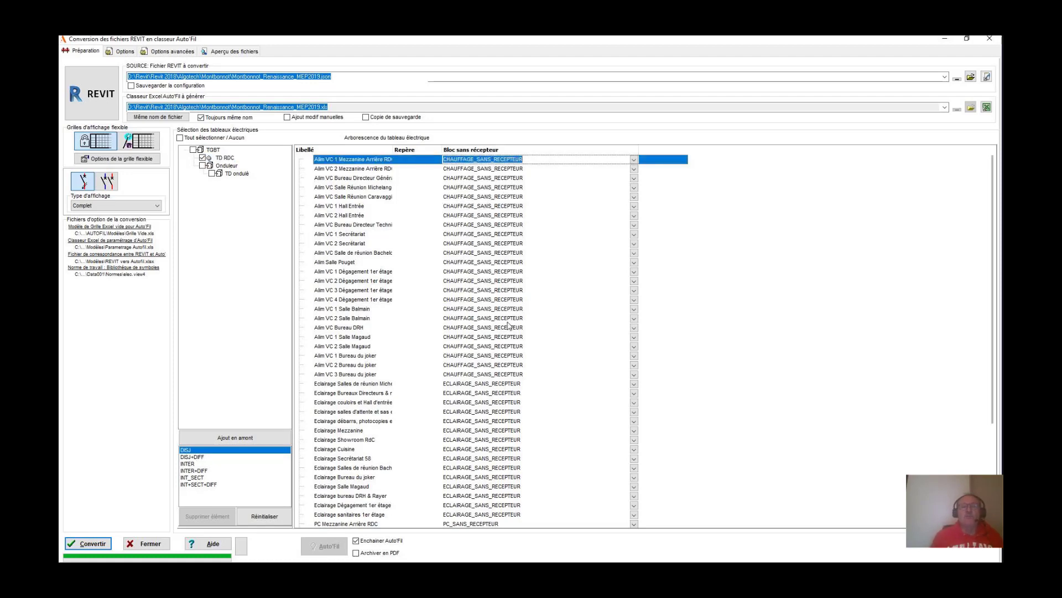
{"action": "left_click", "coordinate": [453, 386]}
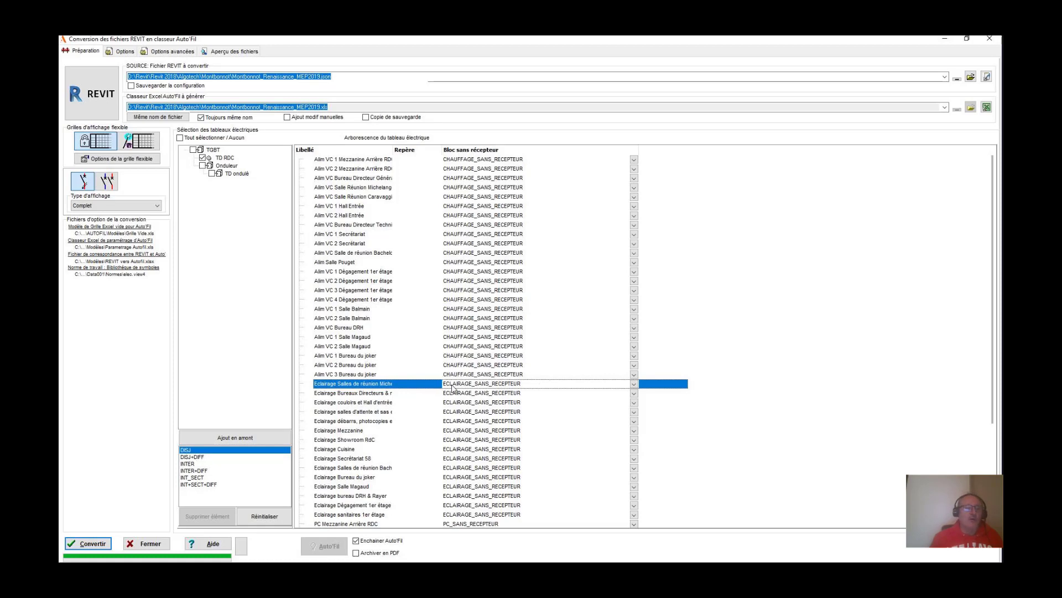
{"action": "left_click", "coordinate": [357, 523]}
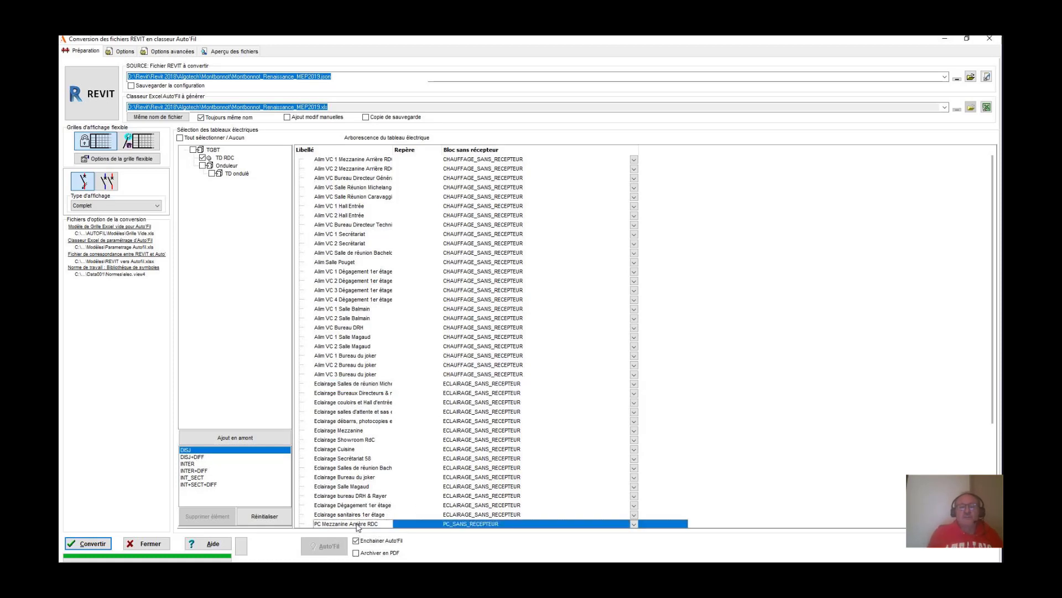
{"action": "scroll", "coordinate": [396, 307], "scroll_direction": "up", "scroll_amount": 1}
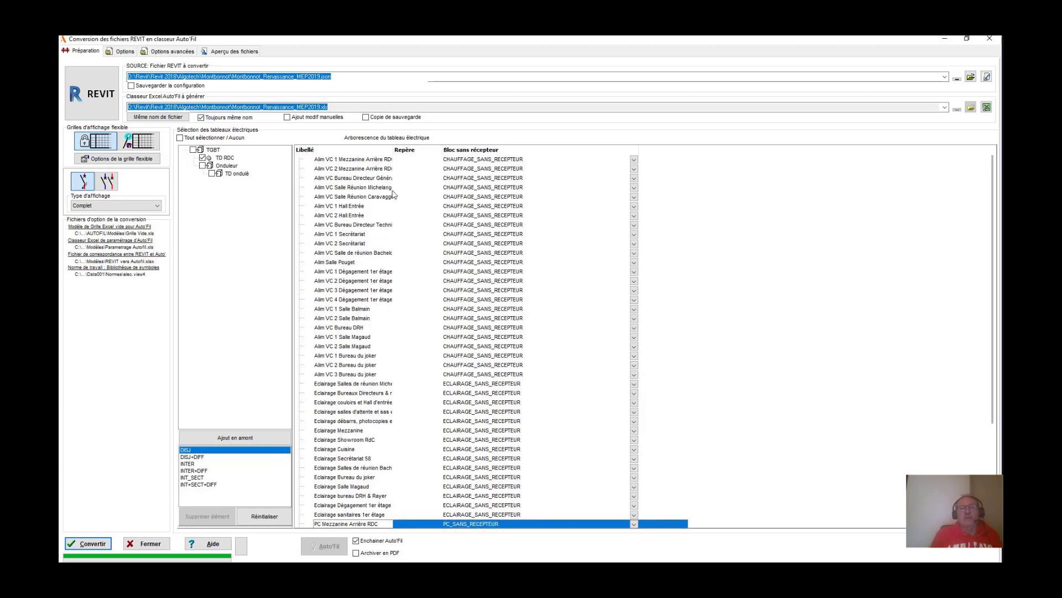
- Add an INT_SECT block upstream of all the TD RDC heating, lighting and socket circuits
{"action": "left_click", "coordinate": [379, 159]}
{"action": "scroll", "coordinate": [377, 285], "scroll_direction": "down", "scroll_amount": 5}
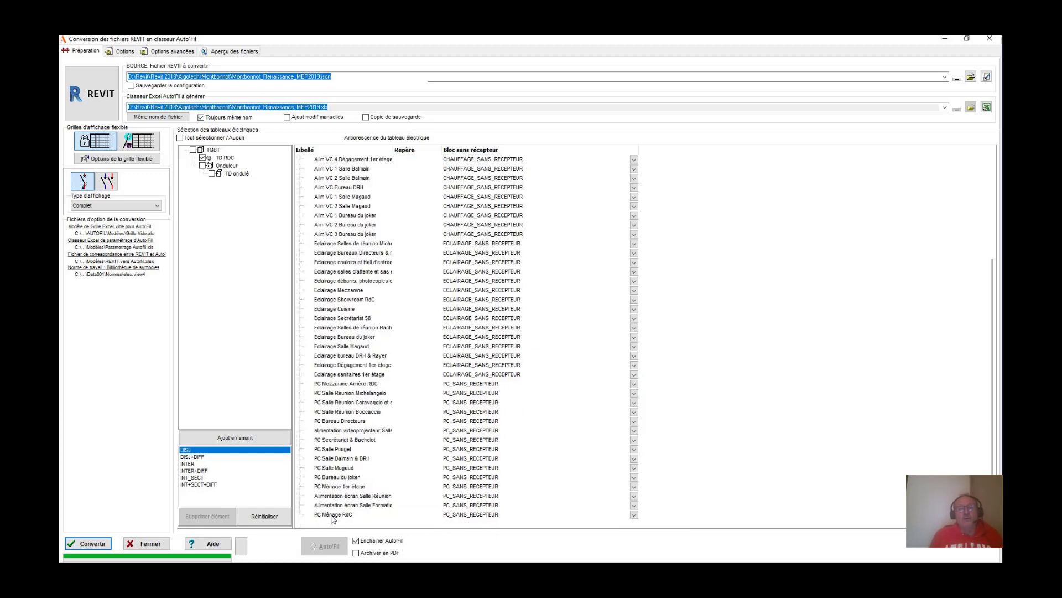
{"action": "left_click", "coordinate": [333, 514], "text": "shift"}
{"action": "left_click", "coordinate": [198, 479]}
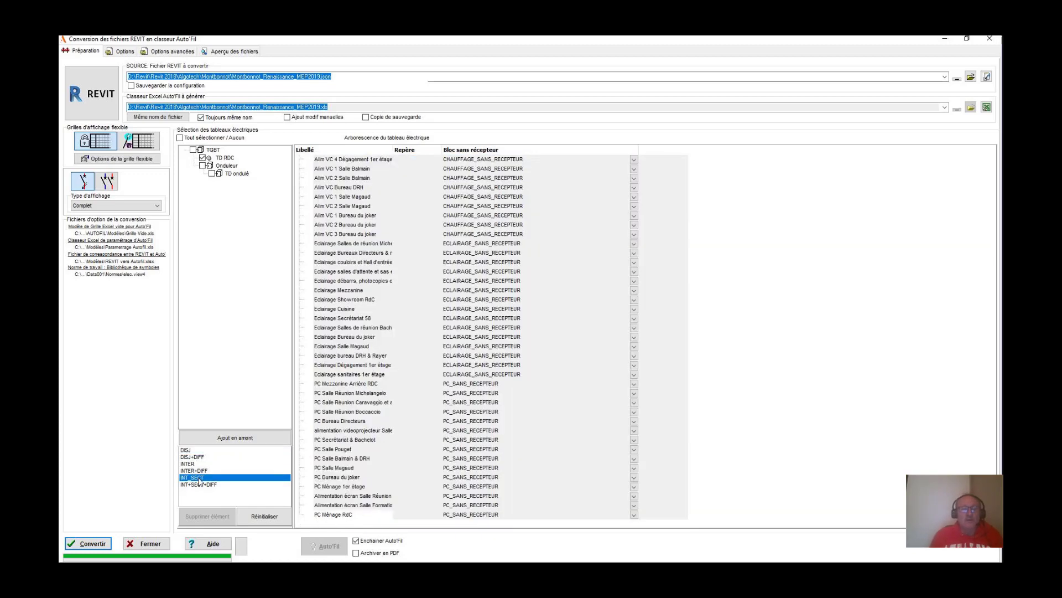
{"action": "left_click", "coordinate": [230, 438]}
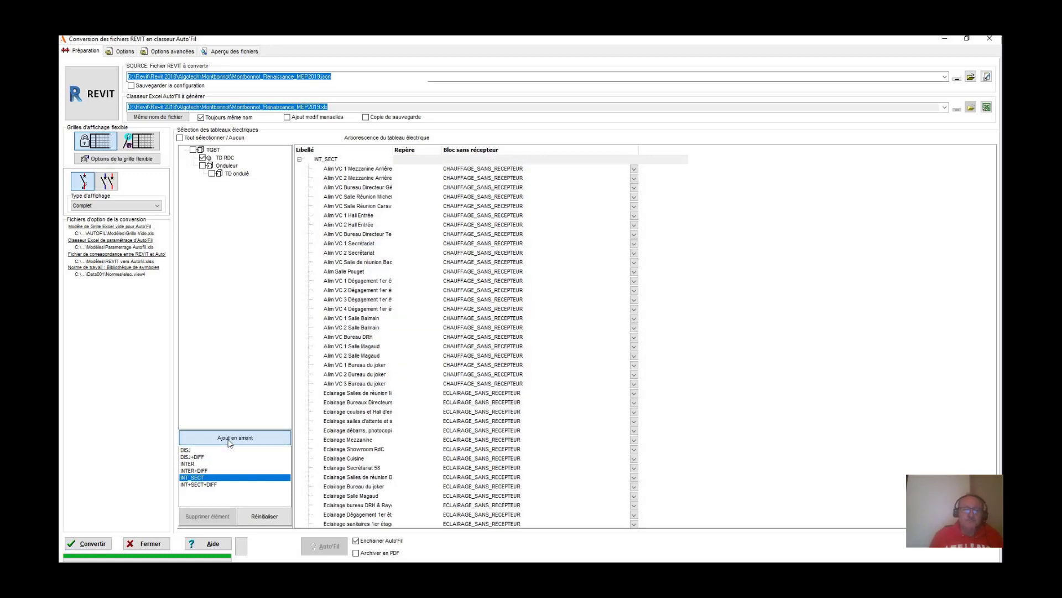
- Group all the heating circuits (Alim VC and Alim Salle) under a DISJ+DIFF block added upstream
{"action": "left_click", "coordinate": [360, 169]}
{"action": "left_click", "coordinate": [359, 385], "text": "shift"}
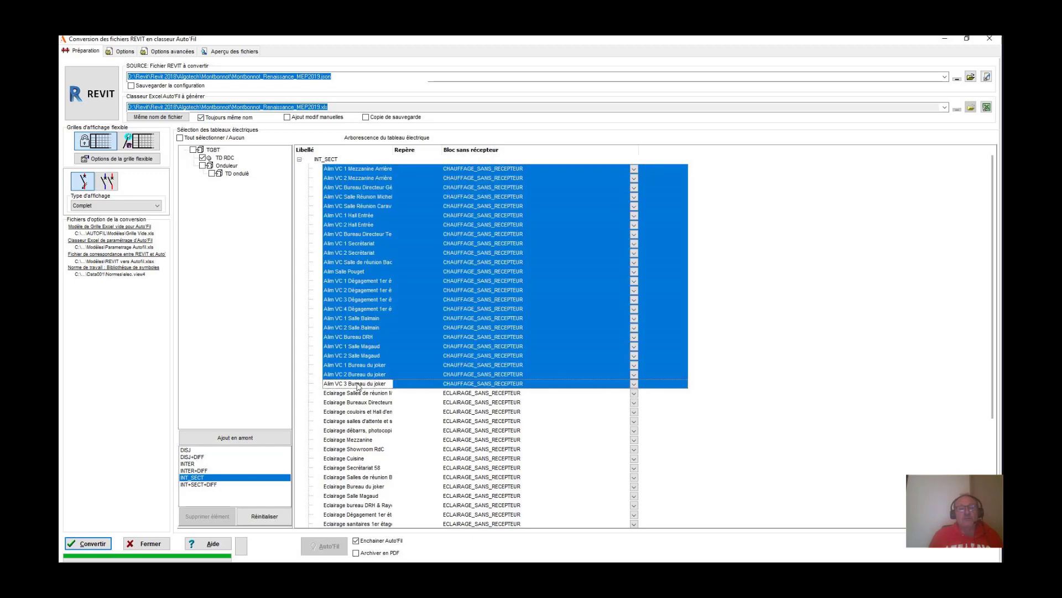
{"action": "left_click", "coordinate": [194, 457]}
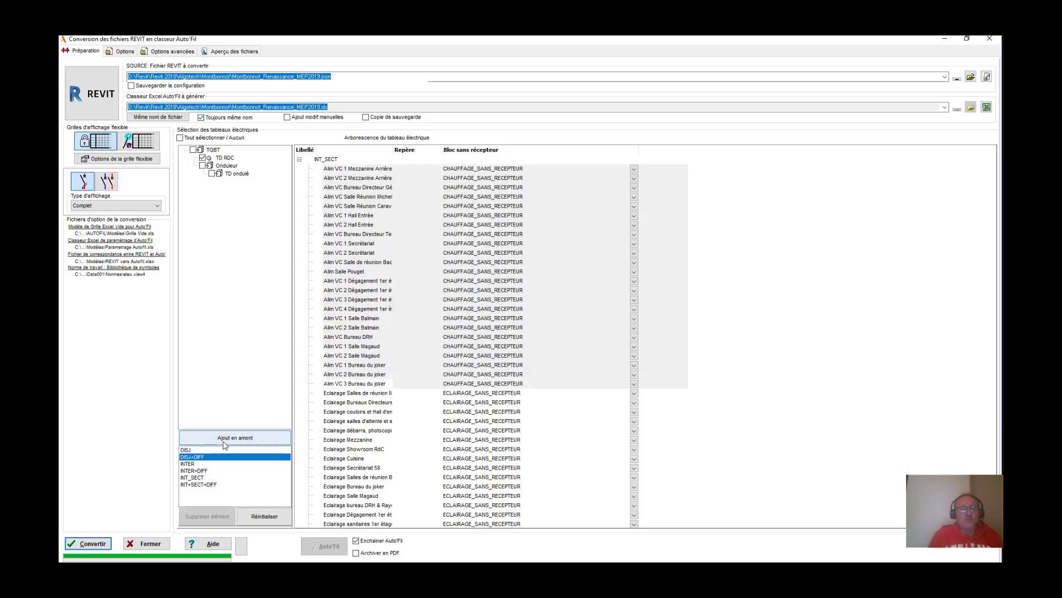
{"action": "left_click", "coordinate": [226, 440]}
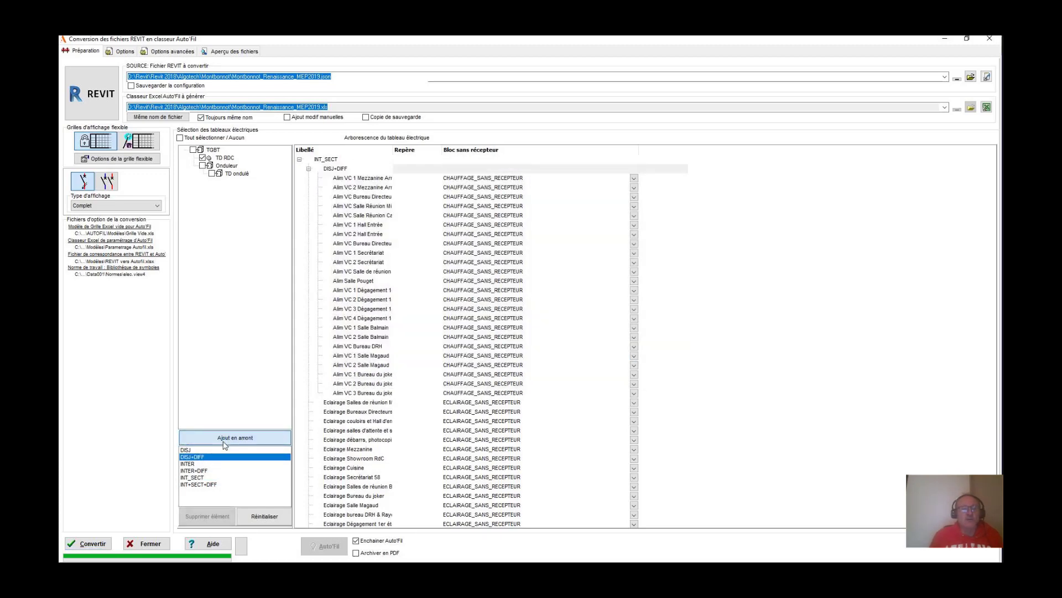
- Collapse the heating group and add a DISJ+DIFF block upstream of all the Eclairage circuits
{"action": "left_click", "coordinate": [309, 169]}
{"action": "left_click", "coordinate": [361, 179]}
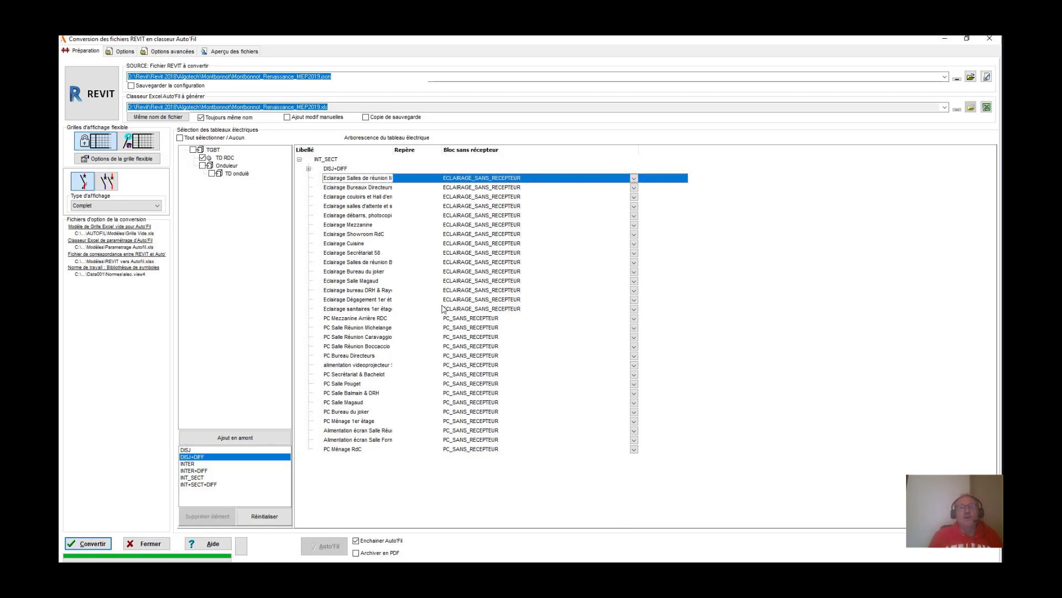
{"action": "left_click", "coordinate": [377, 309], "text": "shift"}
{"action": "left_click", "coordinate": [232, 437]}
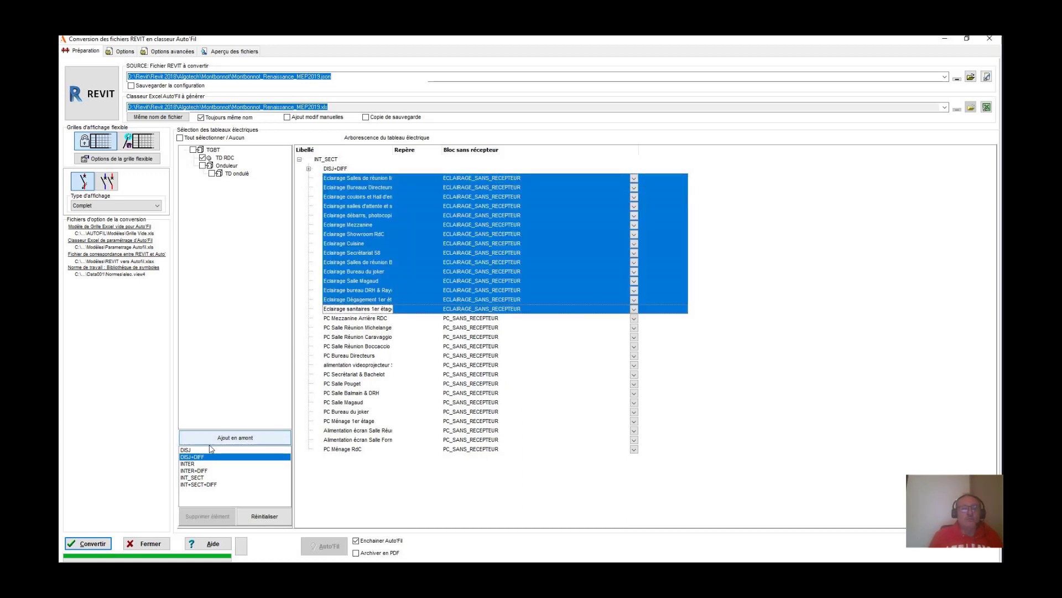
- Add a DISJ block upstream of the socket circuits, from PC Mezzanine Arrière RDC to PC Ménage RdC, and run the conversion
{"action": "left_click", "coordinate": [337, 328]}
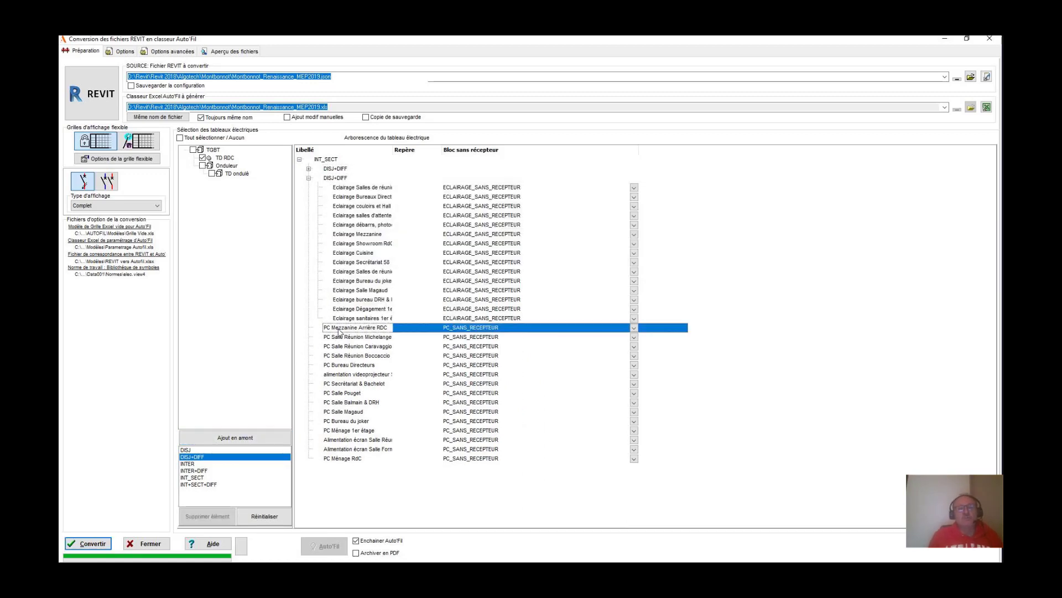
{"action": "left_click", "coordinate": [333, 460], "text": "shift"}
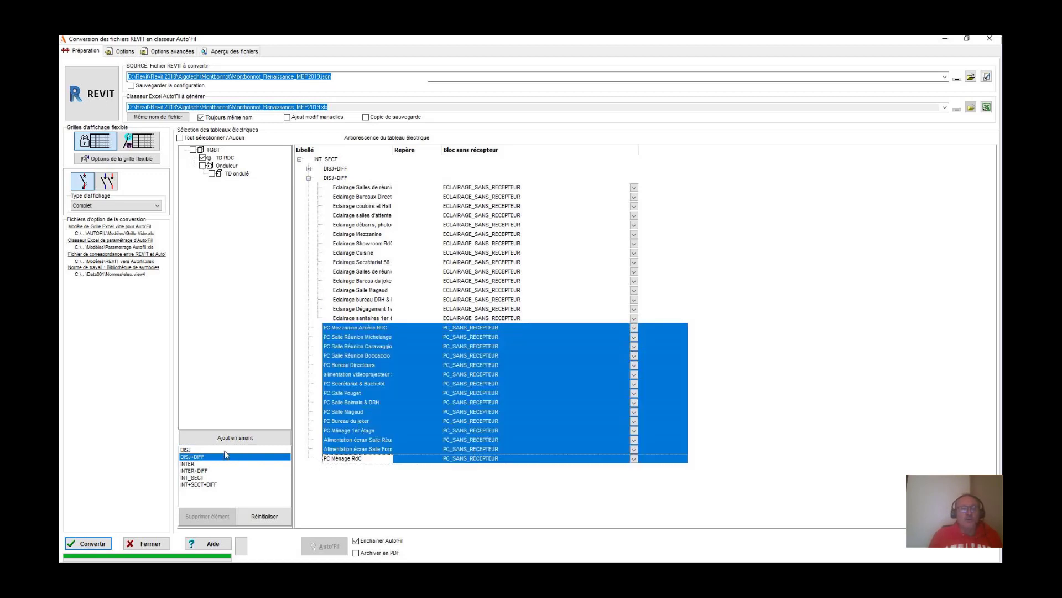
{"action": "left_click", "coordinate": [191, 449]}
{"action": "left_click", "coordinate": [226, 438]}
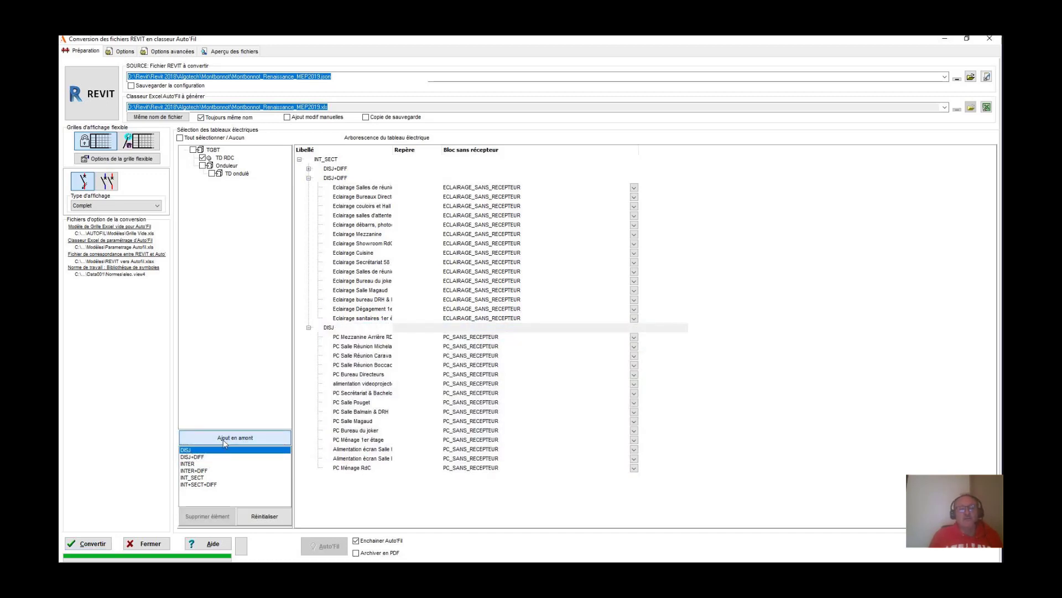
{"action": "left_click", "coordinate": [93, 545]}
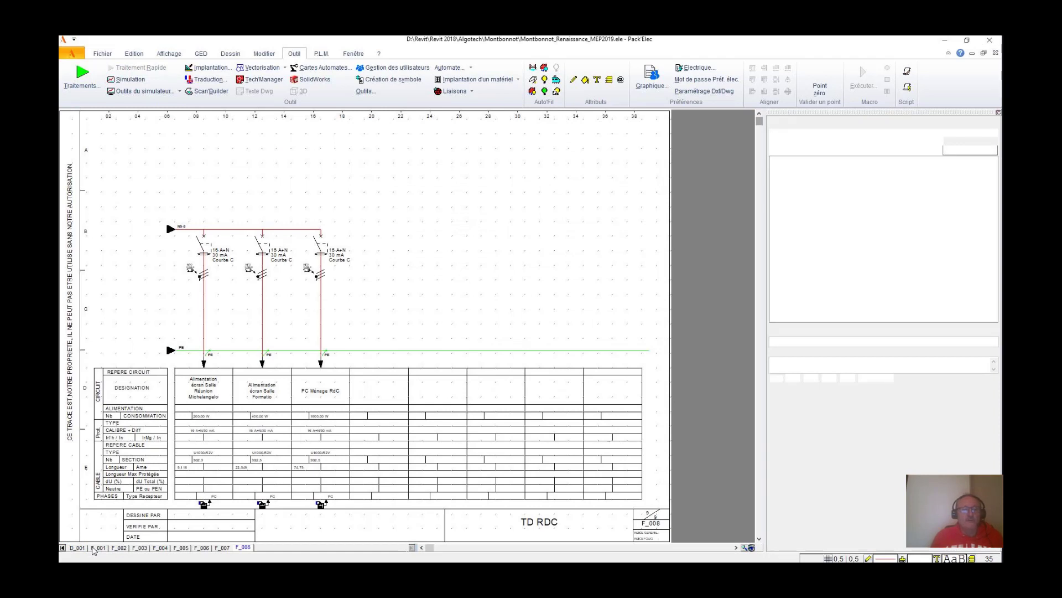
- Examine the generated TD RDC schematic folios F_001 to F_008 and return to F_001
{"action": "left_click", "coordinate": [94, 547]}
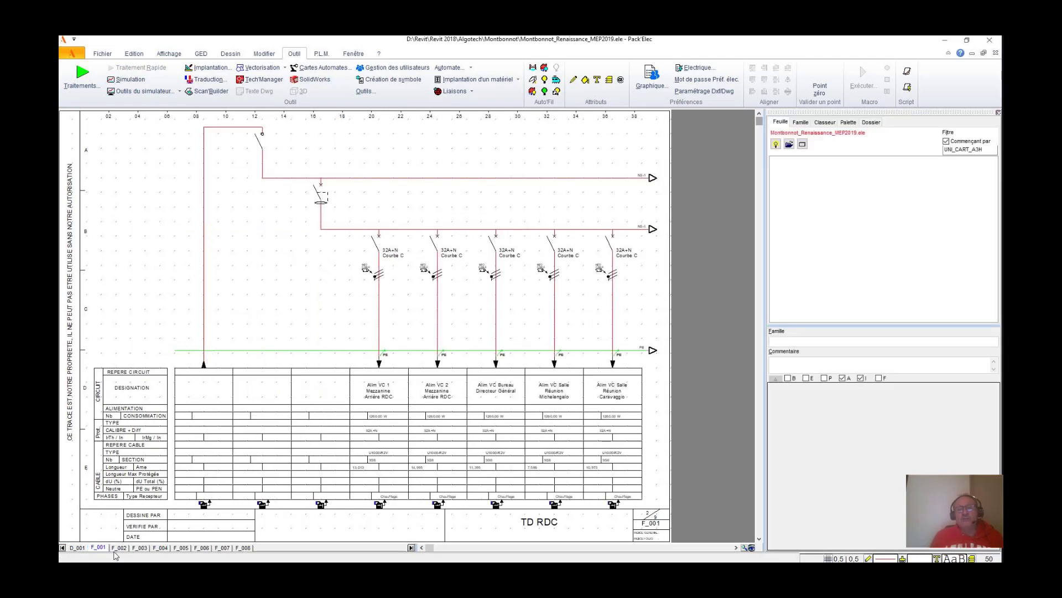
{"action": "left_click", "coordinate": [120, 548]}
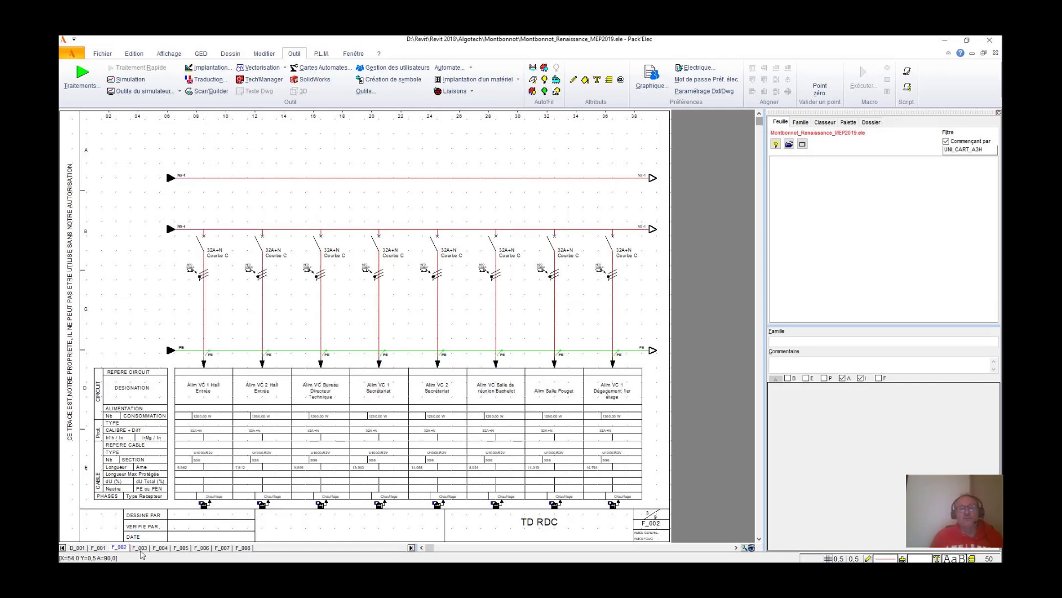
{"action": "left_click", "coordinate": [140, 548]}
{"action": "left_click", "coordinate": [160, 547]}
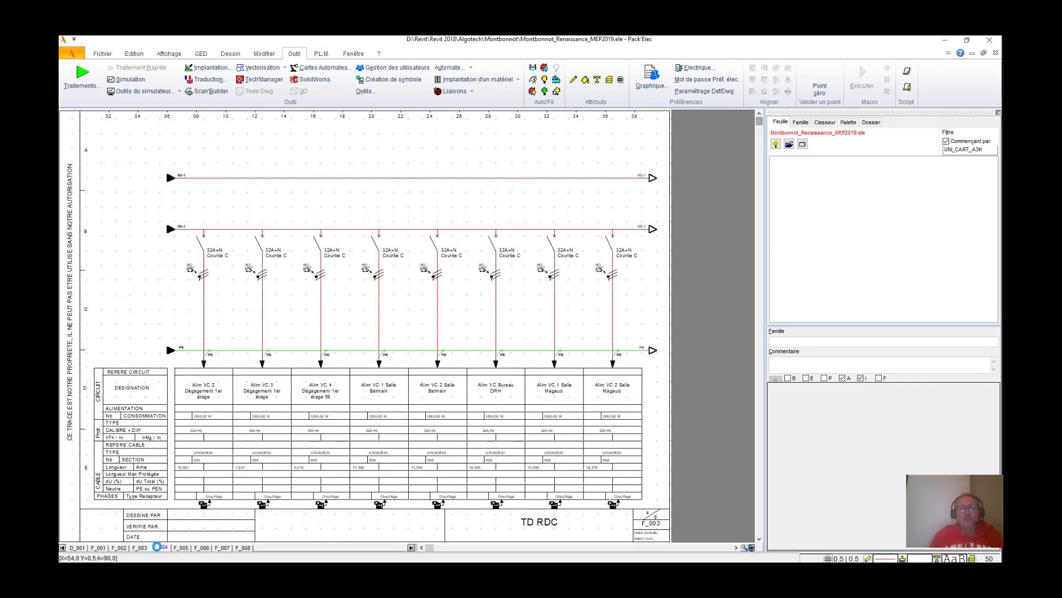
{"action": "left_click", "coordinate": [183, 548]}
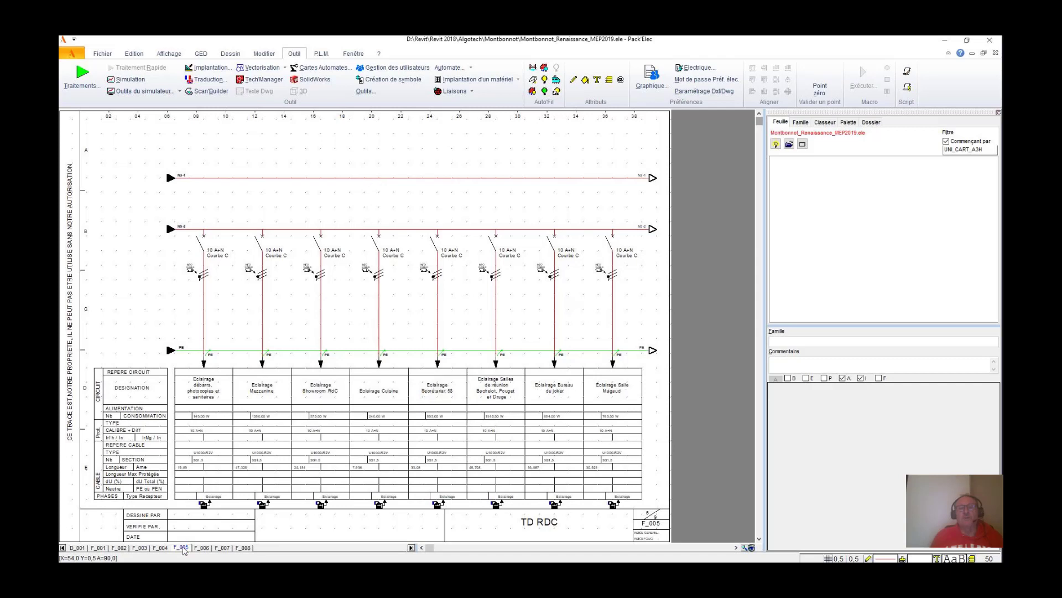
{"action": "left_click", "coordinate": [203, 548]}
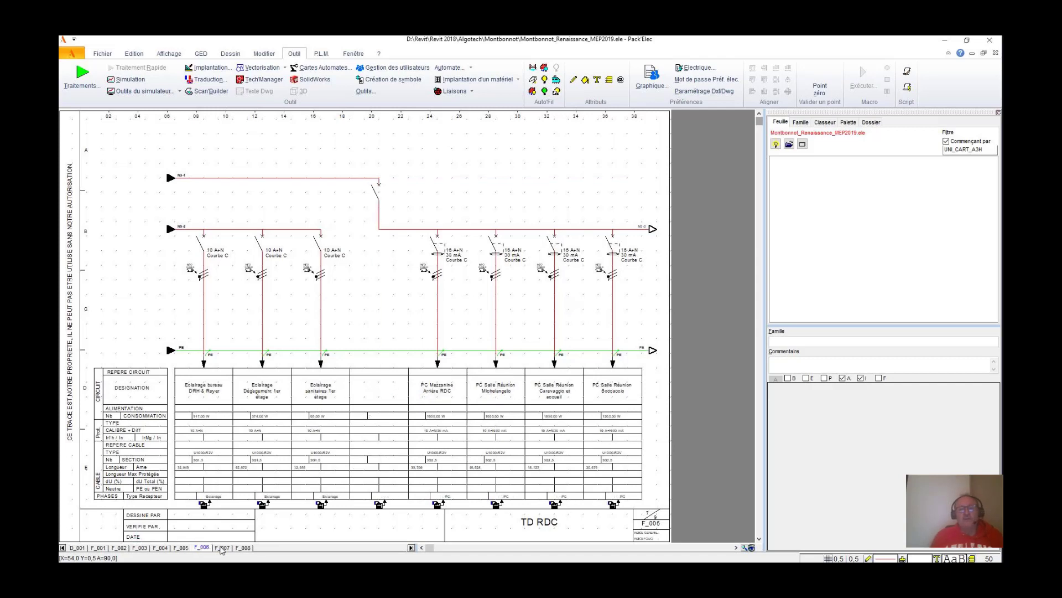
{"action": "left_click", "coordinate": [222, 547]}
{"action": "left_click", "coordinate": [244, 548]}
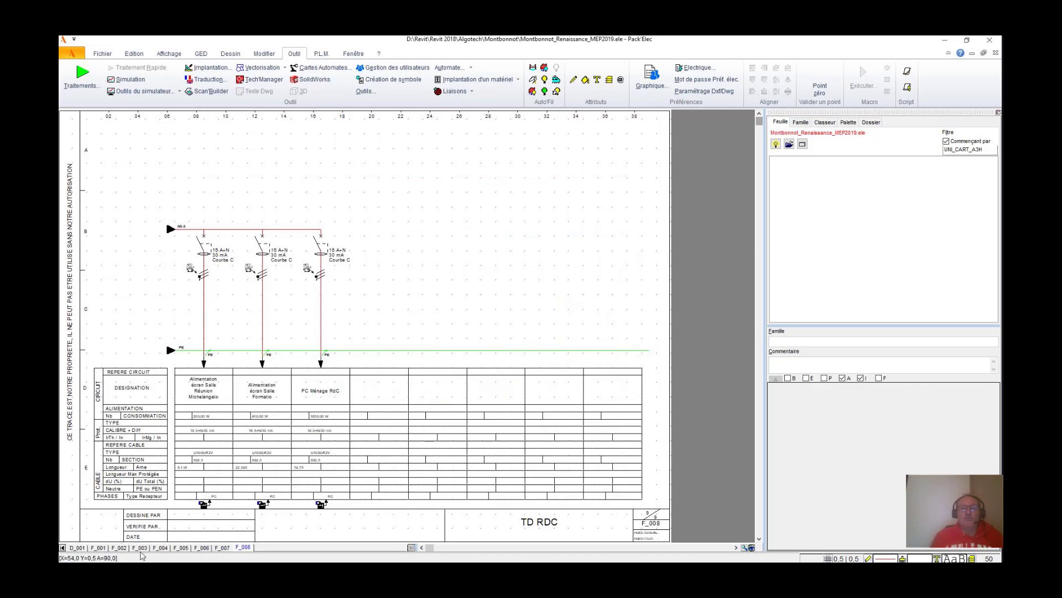
{"action": "left_click", "coordinate": [98, 547]}
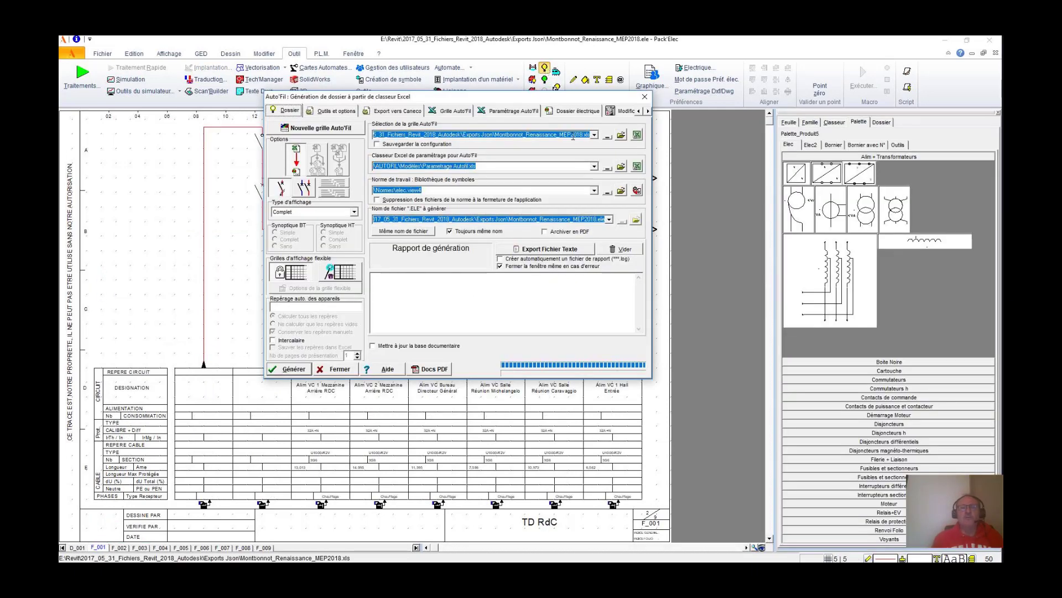
- Open the Auto'Fil grid Montbonnot_Renaissance_MEP2018.xls in Excel and automatically fit its column widths
{"action": "left_click", "coordinate": [638, 136]}
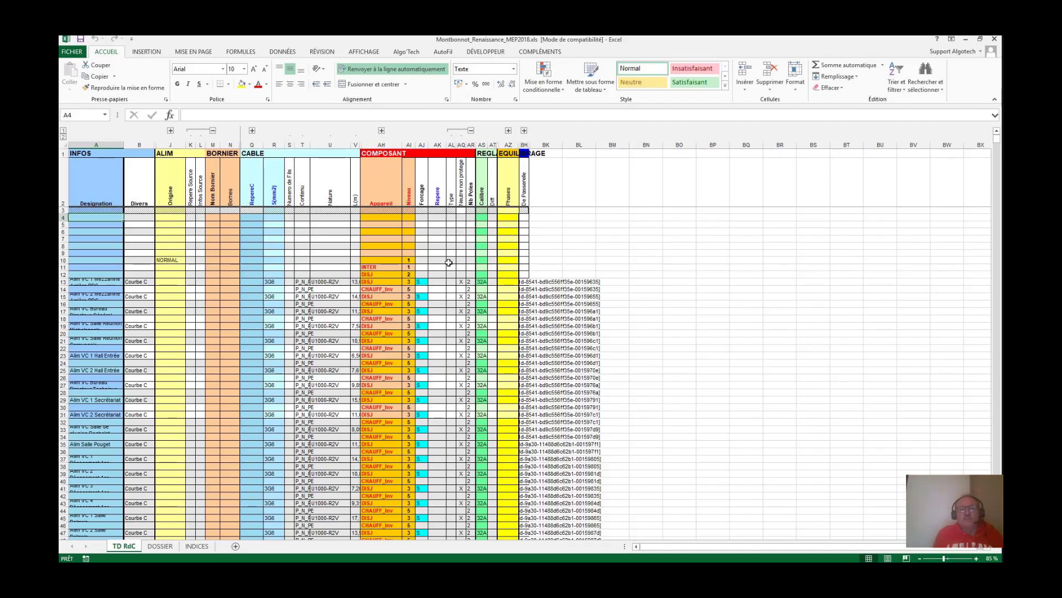
{"action": "left_click", "coordinate": [430, 281]}
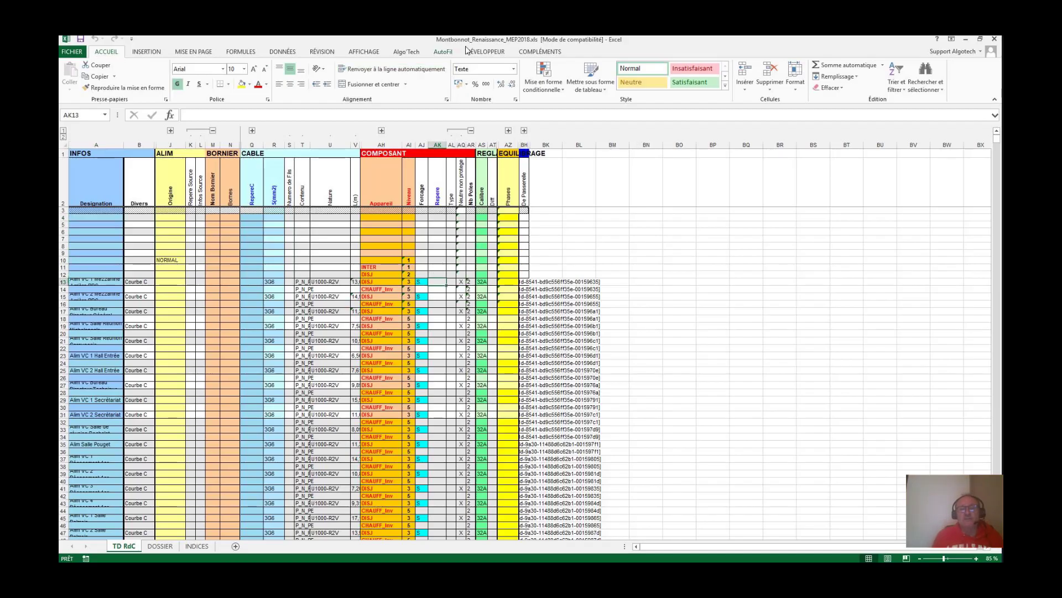
{"action": "left_click", "coordinate": [450, 54]}
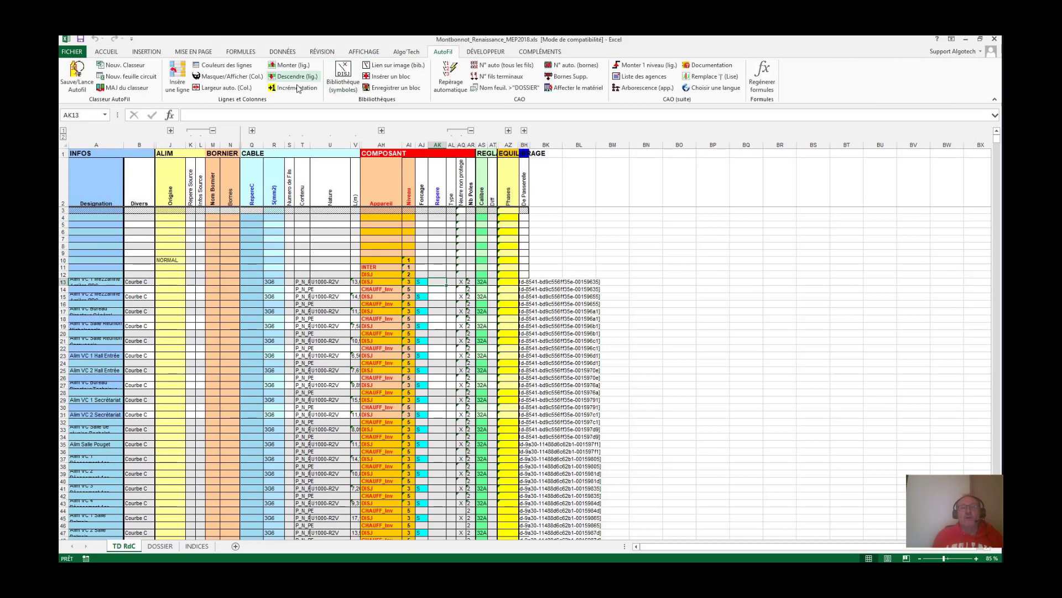
{"action": "left_click", "coordinate": [221, 90]}
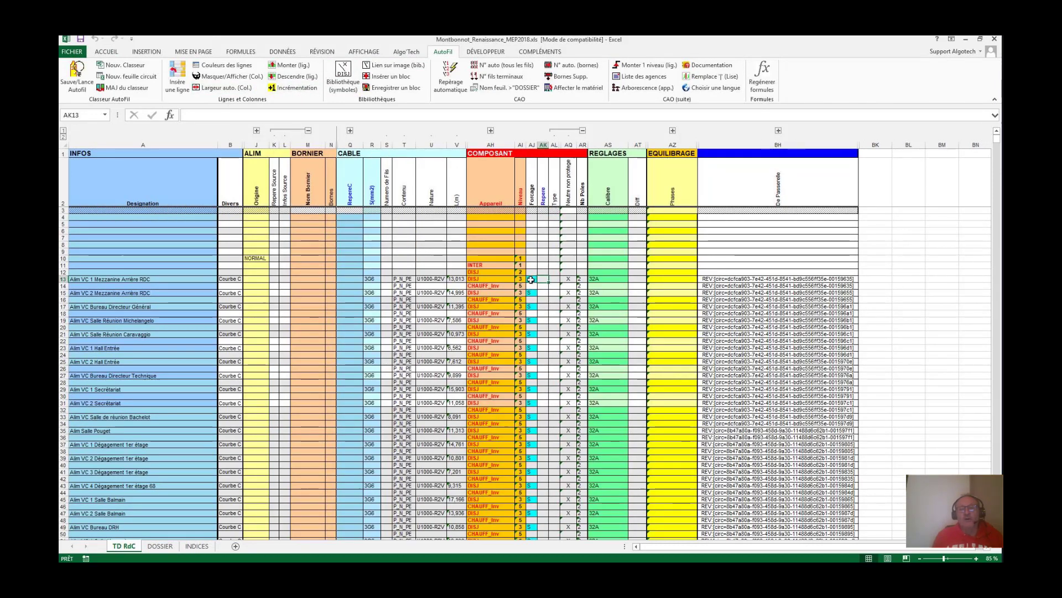
{"action": "scroll", "coordinate": [533, 279], "scroll_direction": "up", "scroll_amount": 1, "text": "ctrl"}
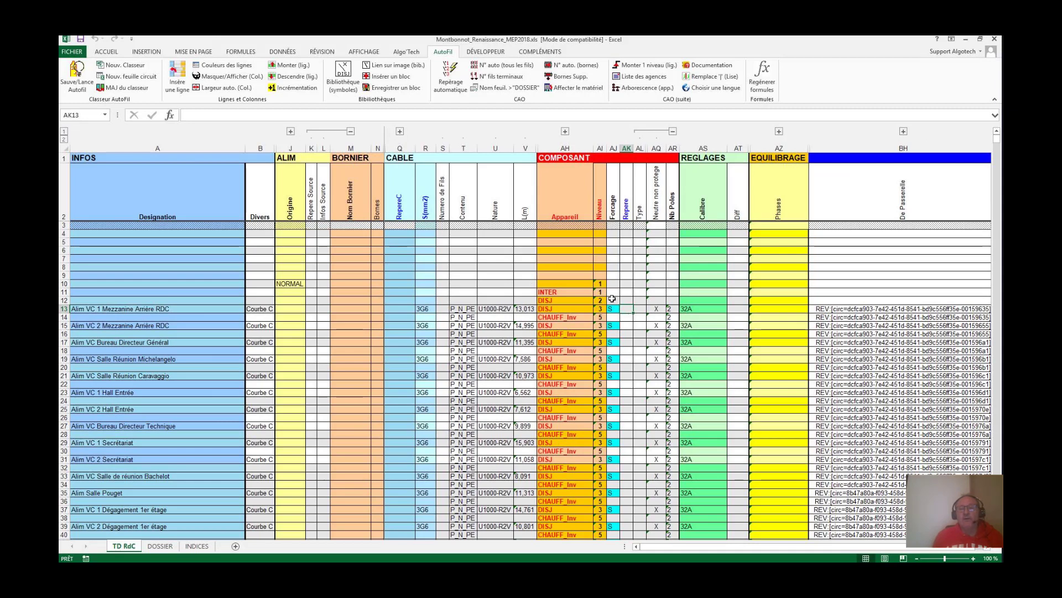
- Enter S as the Forcage value of the level 2 DISJ on row 12
{"action": "left_click", "coordinate": [613, 300]}
{"action": "type", "text": "S"}
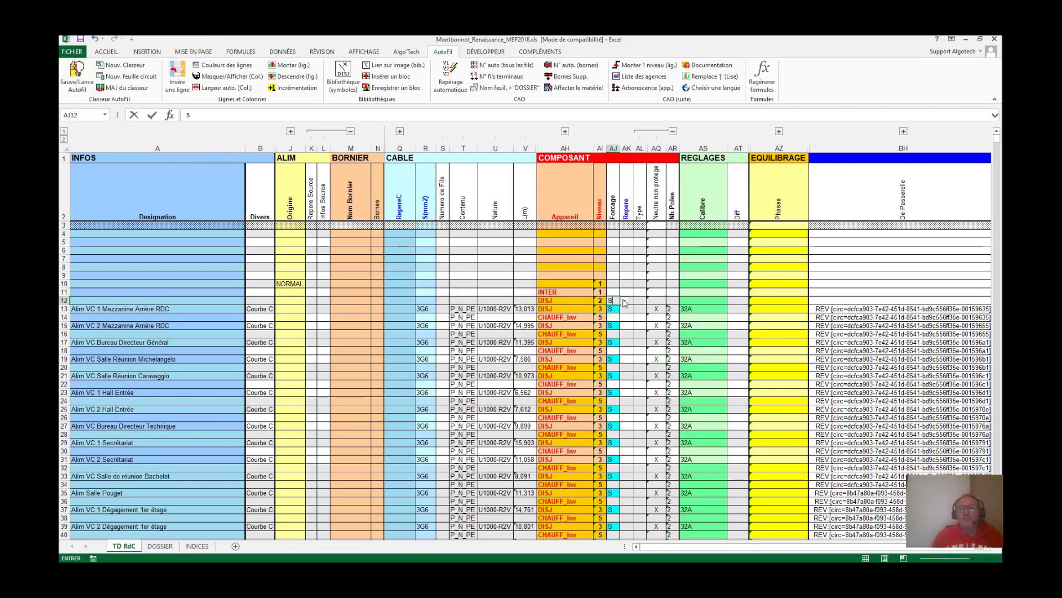
{"action": "left_click", "coordinate": [635, 286]}
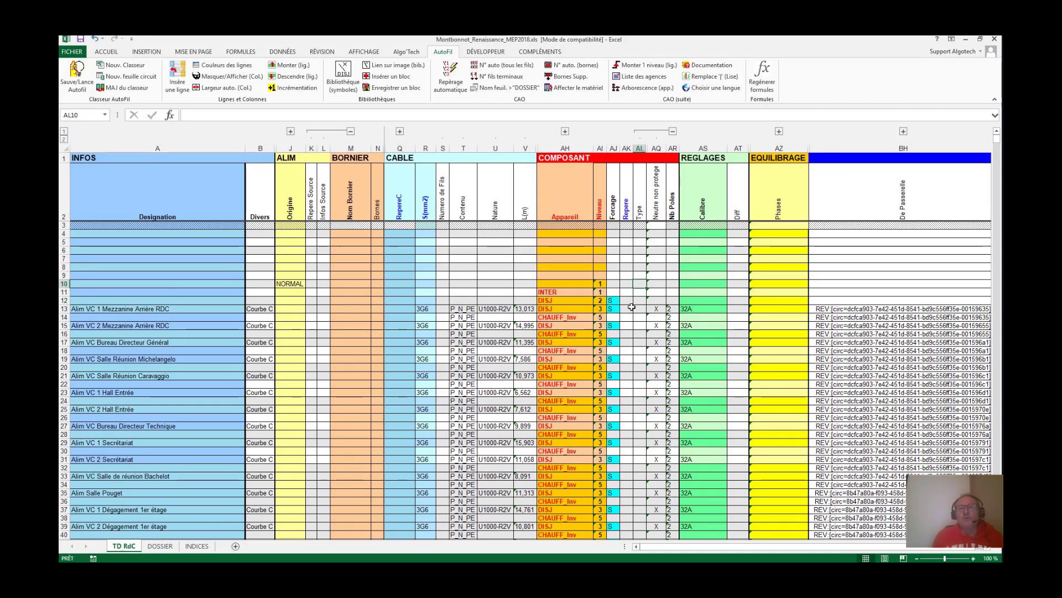
- Run automatic numbering on all devices of the sheet, numbering by device with the per-device values reset
{"action": "left_click", "coordinate": [627, 149]}
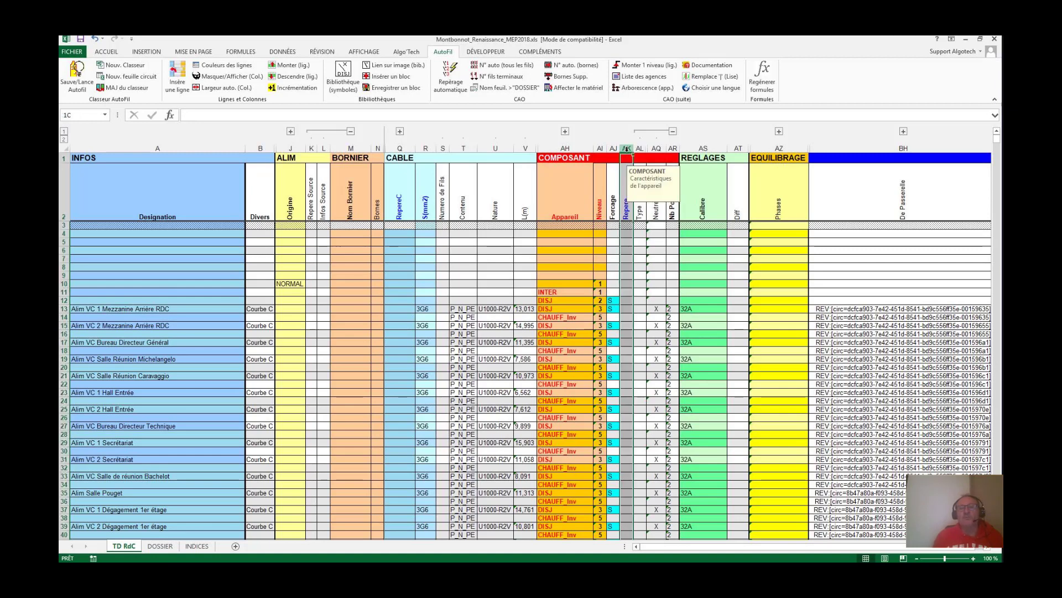
{"action": "left_click", "coordinate": [630, 291]}
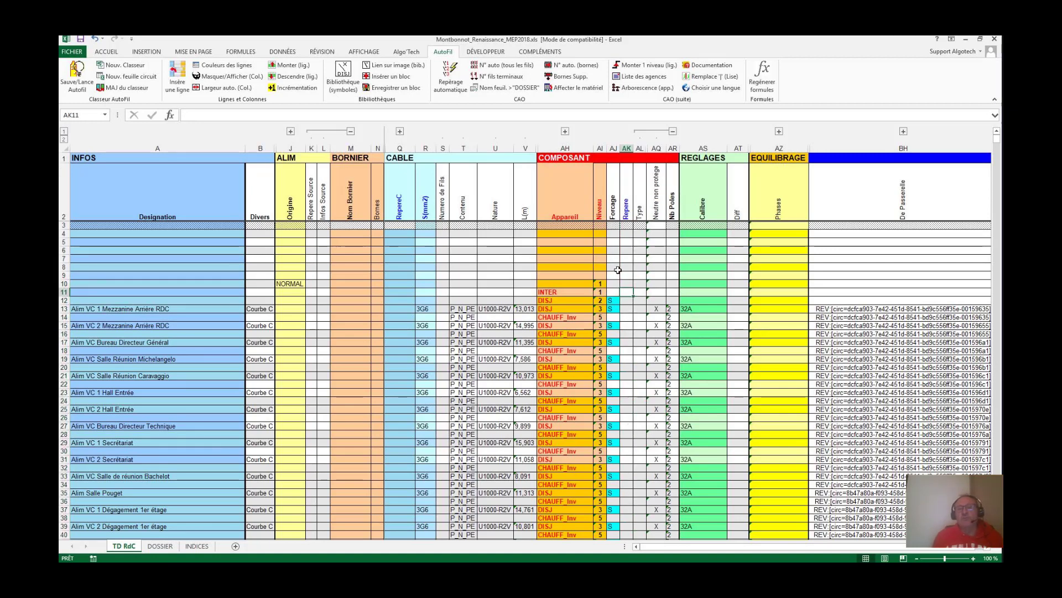
{"action": "left_click", "coordinate": [454, 77]}
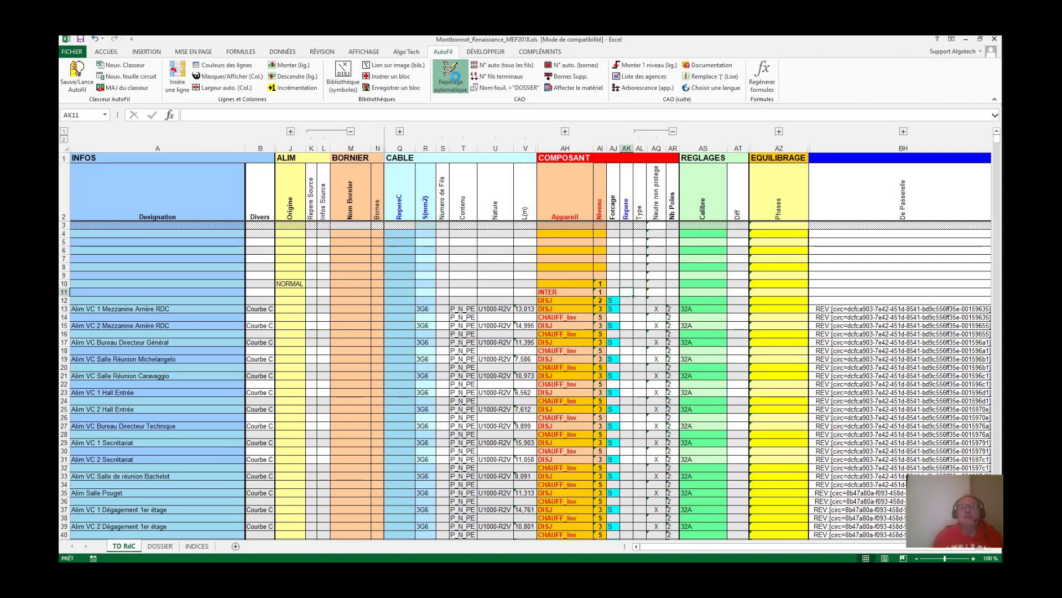
{"action": "left_click", "coordinate": [465, 253]}
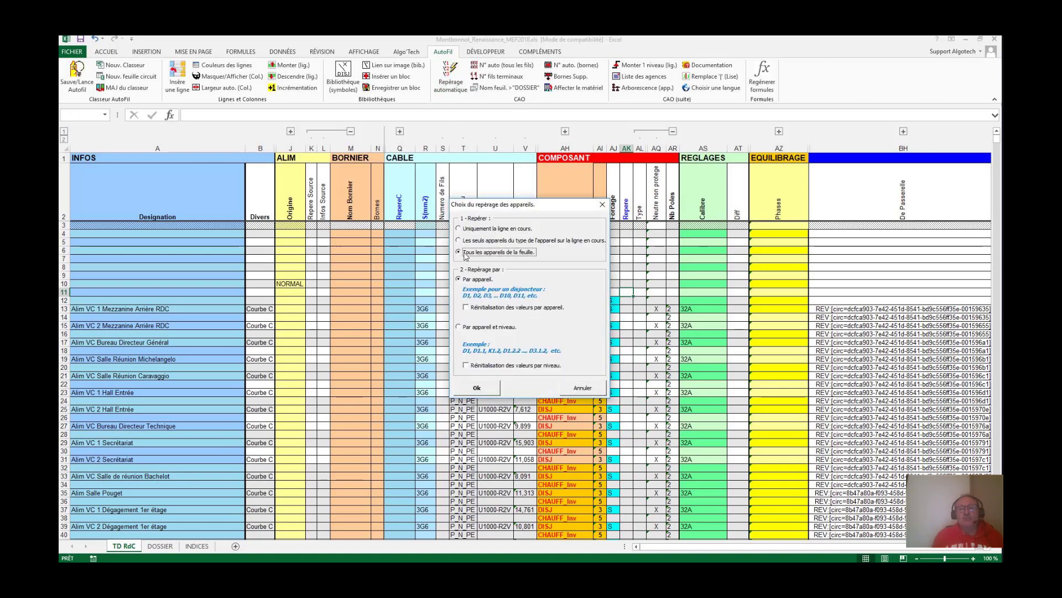
{"action": "left_click", "coordinate": [466, 308]}
{"action": "left_click", "coordinate": [479, 388]}
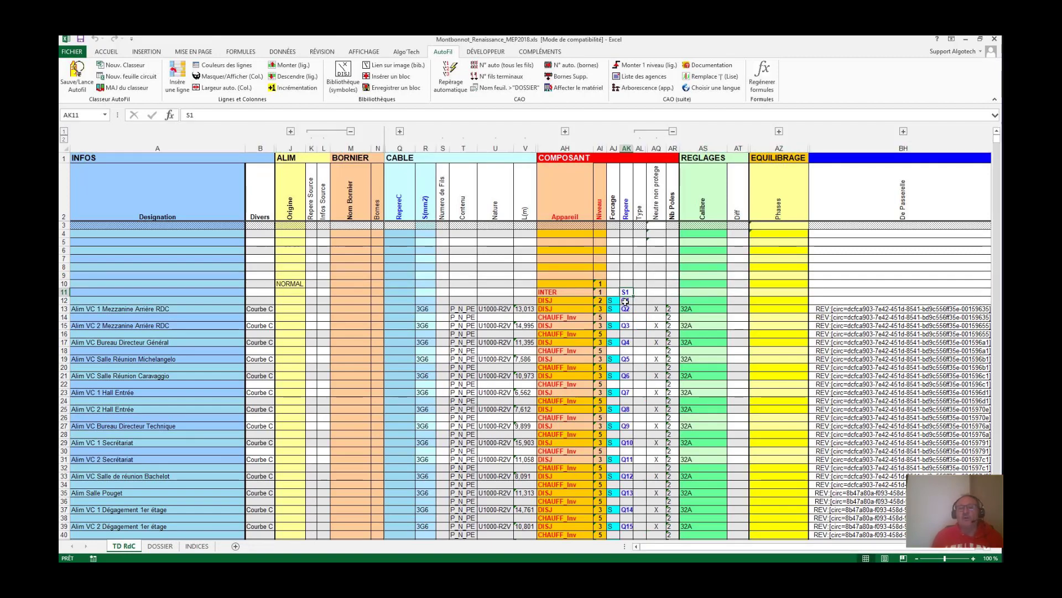
- Change the designation on row 62 of the TD RdC sheet to Eclairage ALGOTECH
{"action": "left_click", "coordinate": [625, 302]}
{"action": "scroll", "coordinate": [619, 391], "scroll_direction": "down", "scroll_amount": 5}
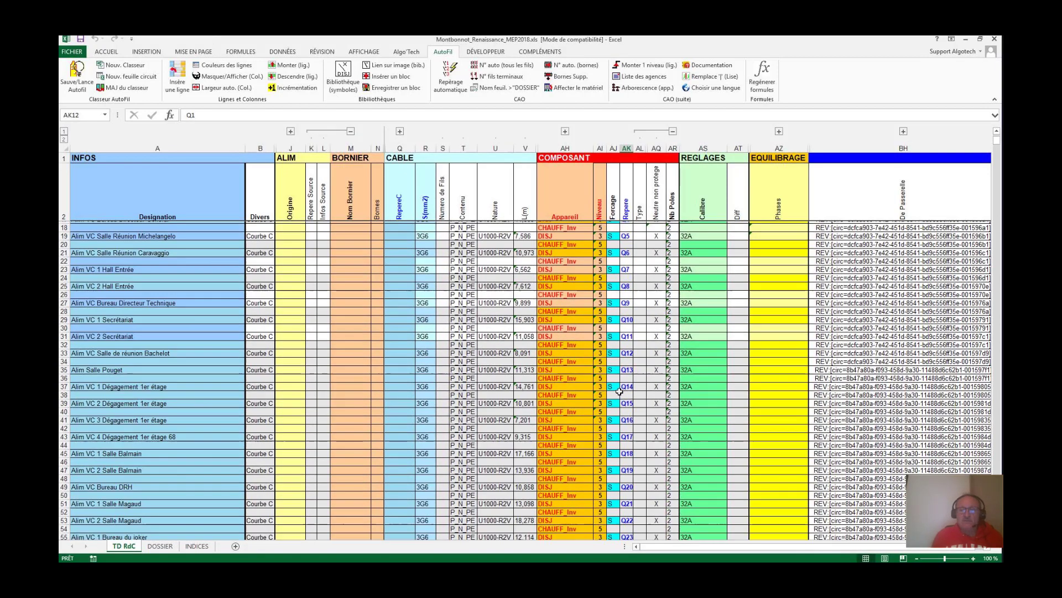
{"action": "scroll", "coordinate": [620, 391], "scroll_direction": "down", "scroll_amount": 5}
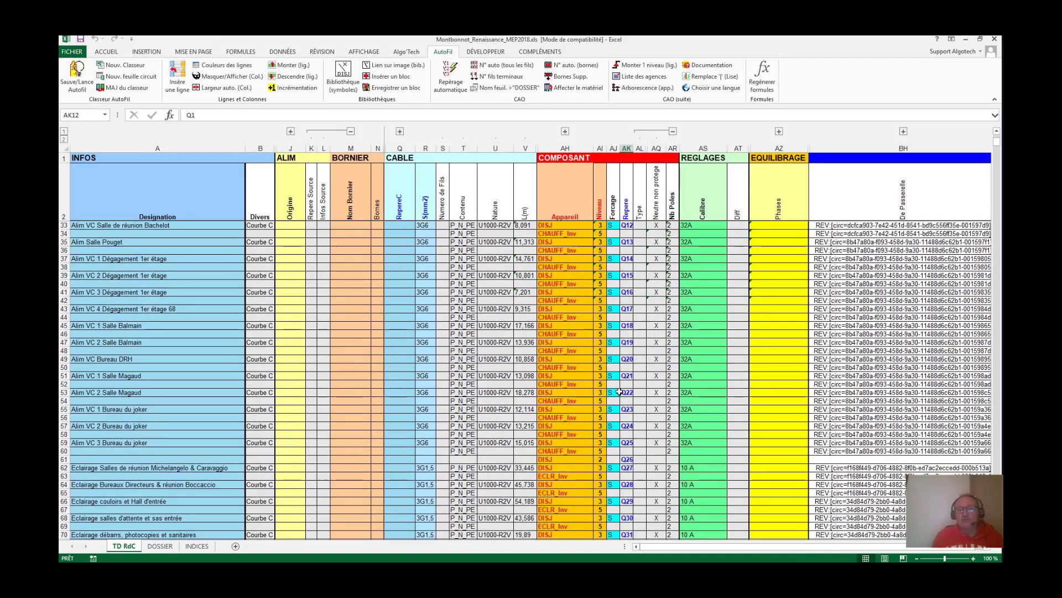
{"action": "scroll", "coordinate": [619, 391], "scroll_direction": "down", "scroll_amount": 4}
{"action": "left_click", "coordinate": [182, 368]}
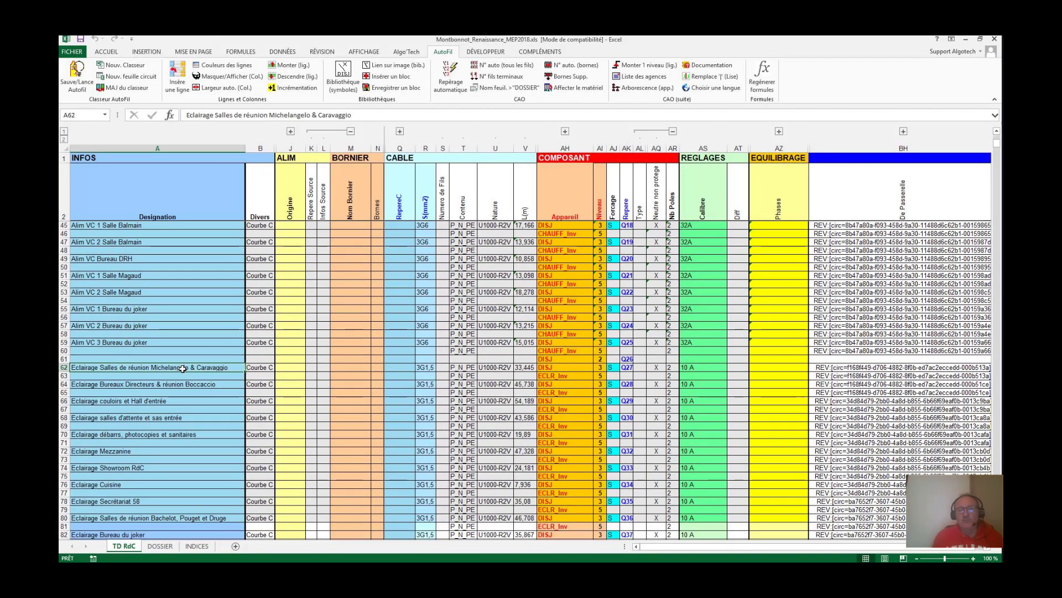
{"action": "double_click", "coordinate": [103, 367]}
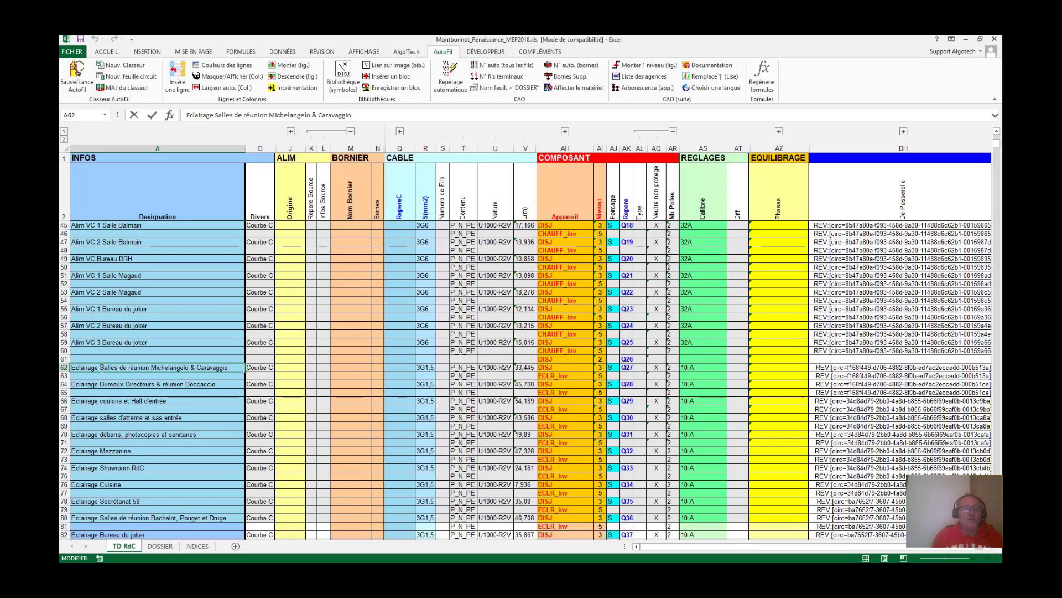
{"action": "left_click_drag", "start_coordinate": [101, 367], "coordinate": [239, 366]}
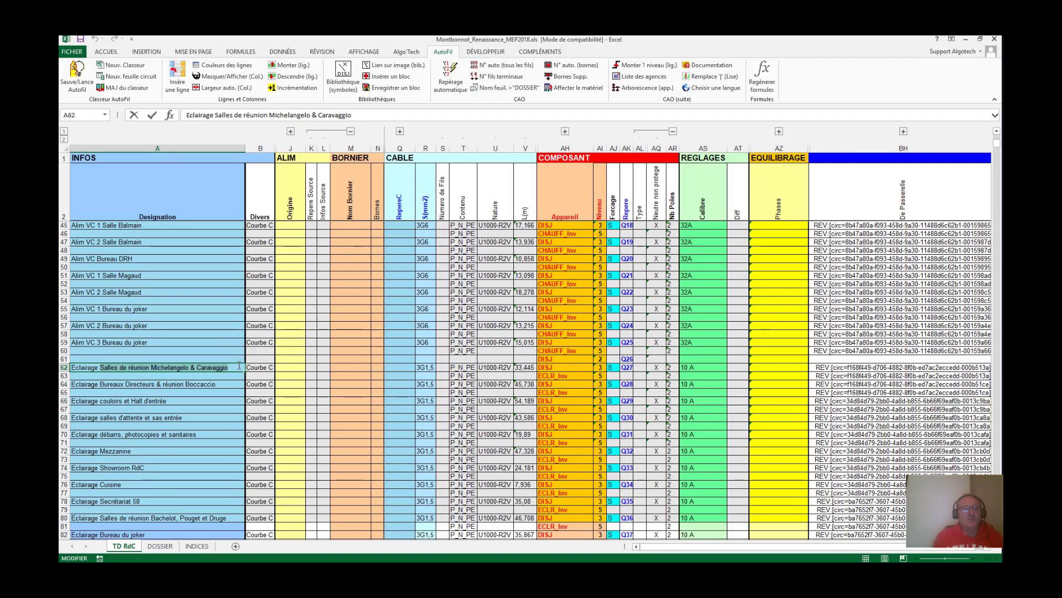
{"action": "type", "text": "ALGOTEC"}
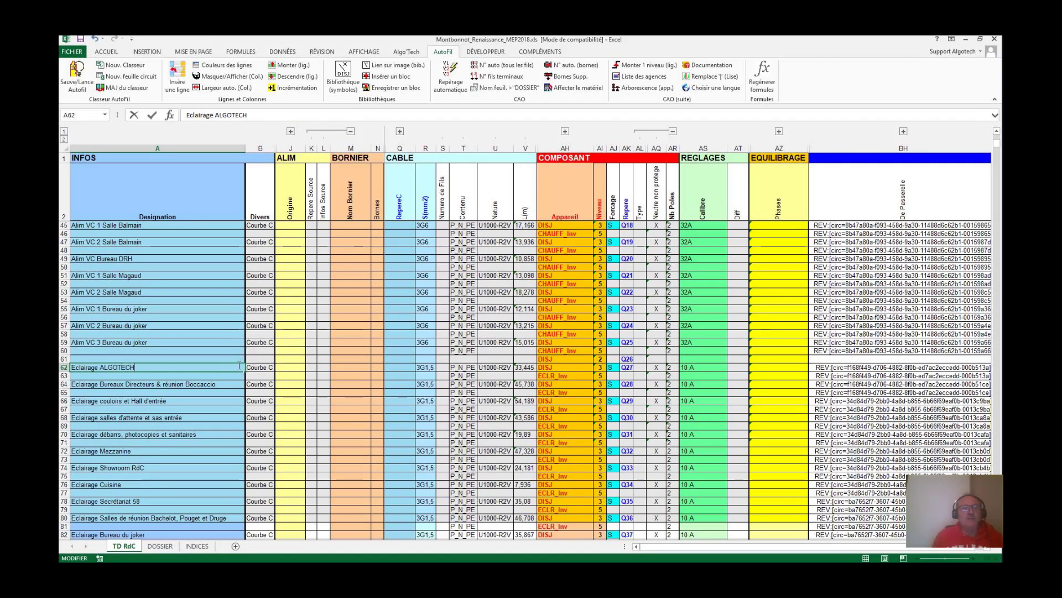
{"action": "type", "text": "H"}
{"action": "left_click", "coordinate": [227, 401]}
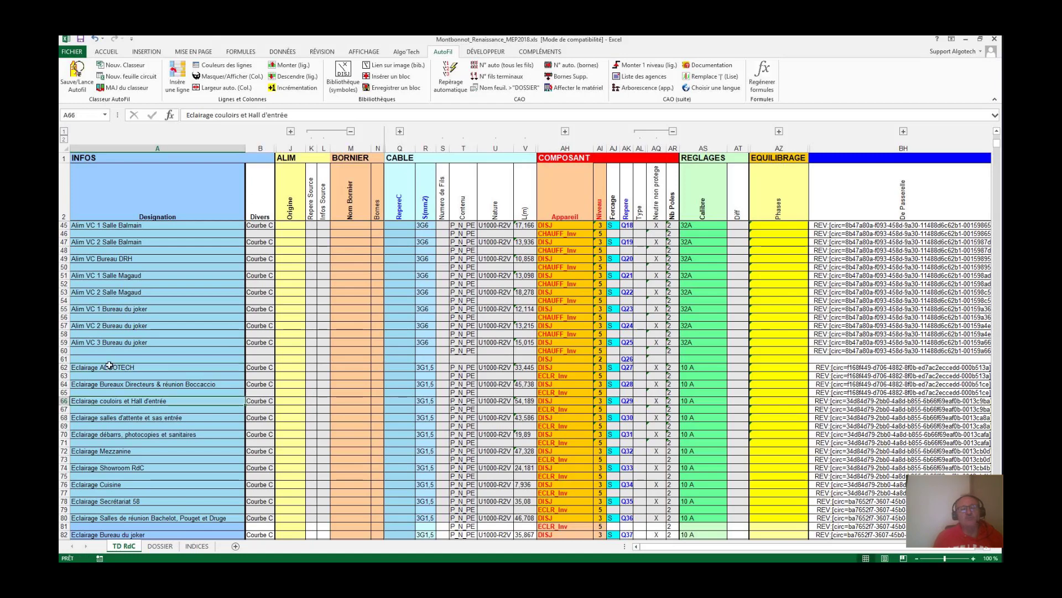
- Insert a row below the Eclairage ALGOTECH circuit's DISJ and enter TELE as its Appareil
{"action": "left_click", "coordinate": [64, 375]}
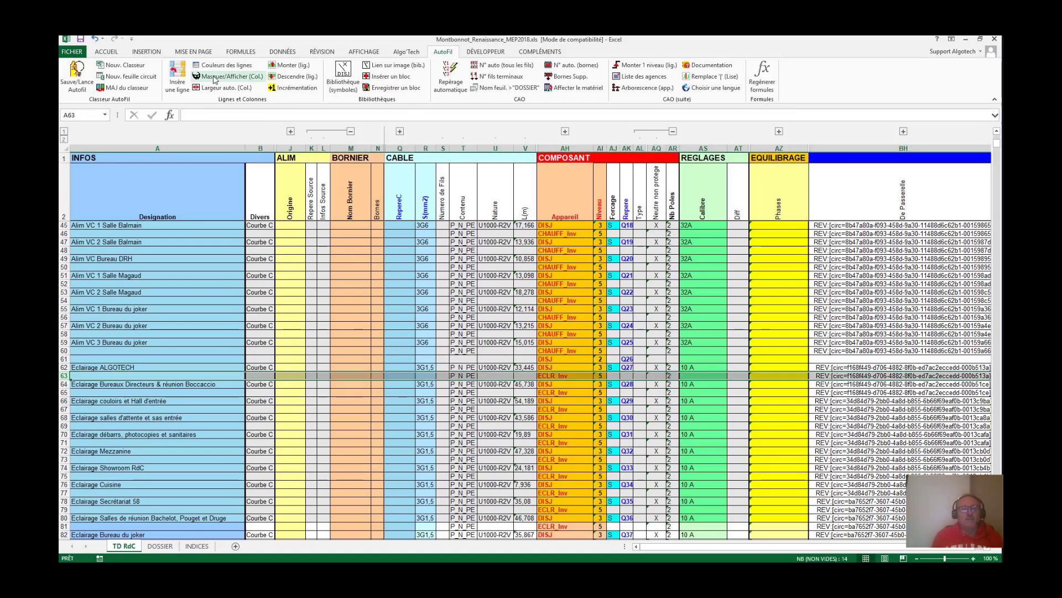
{"action": "left_click", "coordinate": [177, 77]}
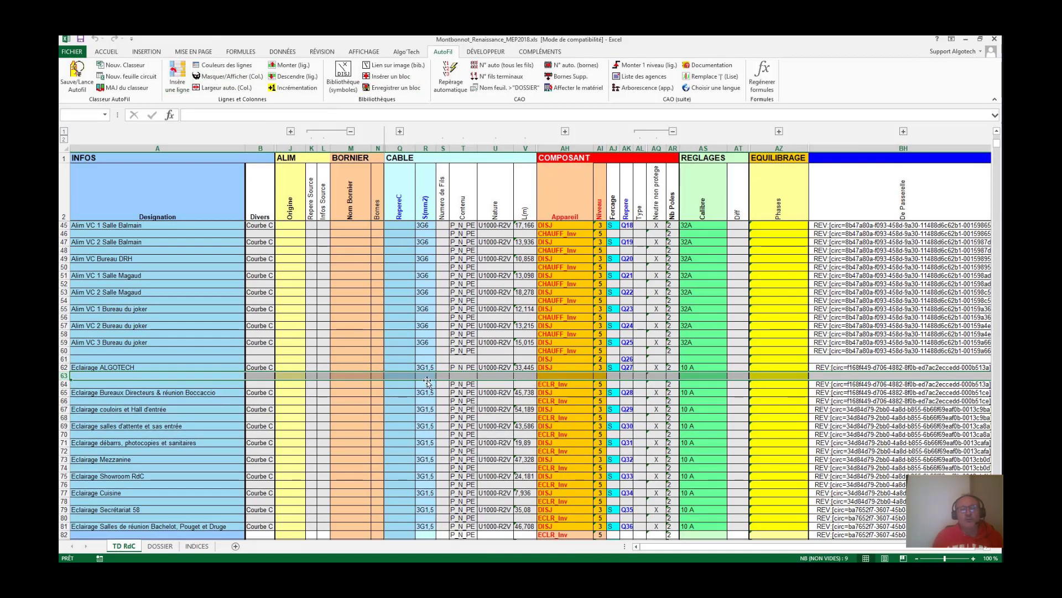
{"action": "left_click", "coordinate": [554, 375]}
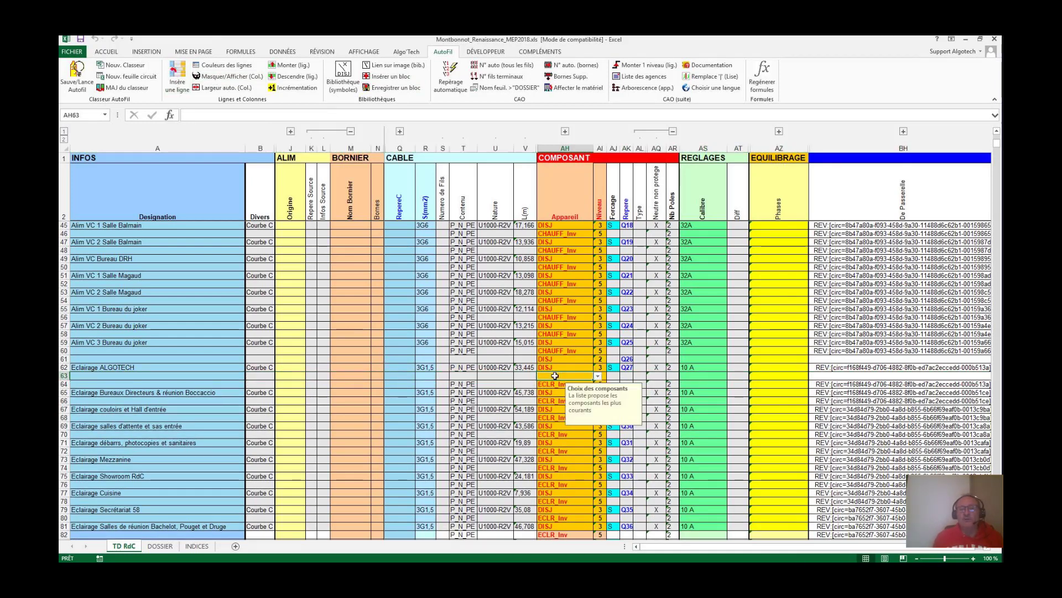
{"action": "type", "text": "TELE"}
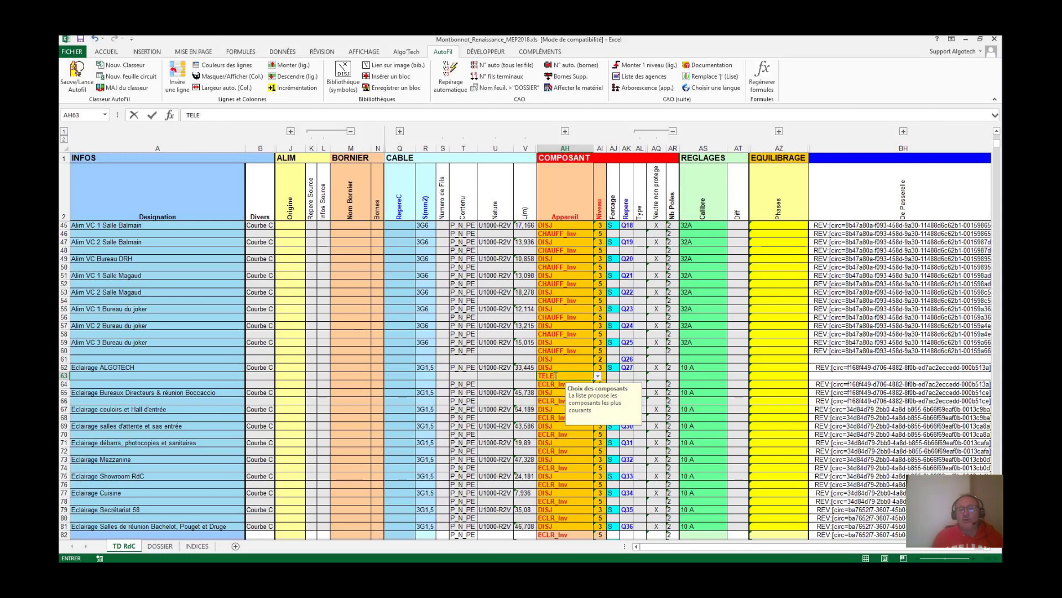
{"action": "key", "text": "Return"}
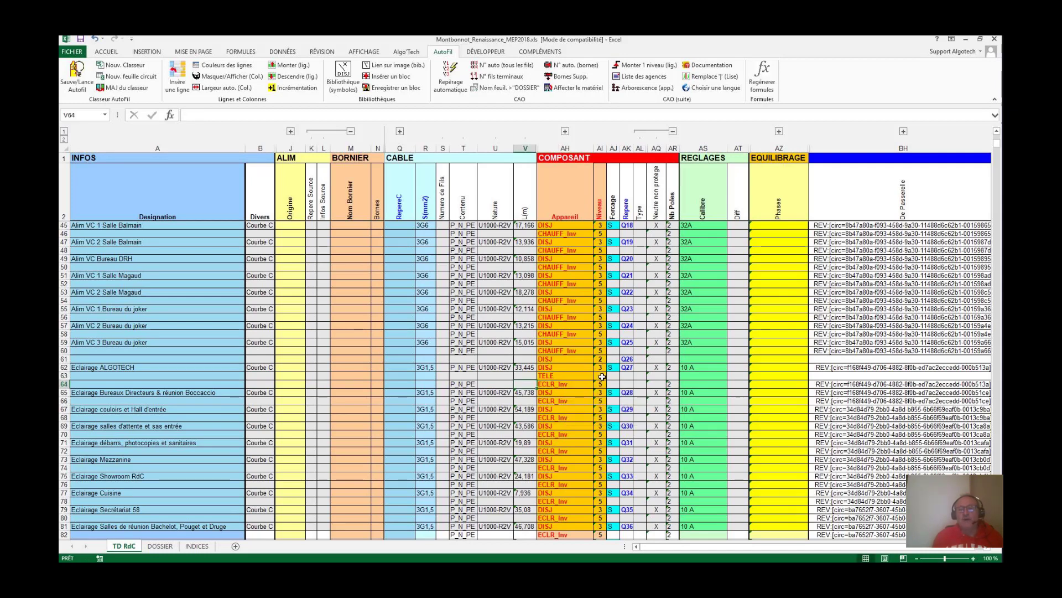
- Complete the TELE device on row 63 with Niveau 4, Repère KA1 and 2 as Nb Poles
{"action": "left_click", "coordinate": [602, 376]}
{"action": "left_click", "coordinate": [607, 377]}
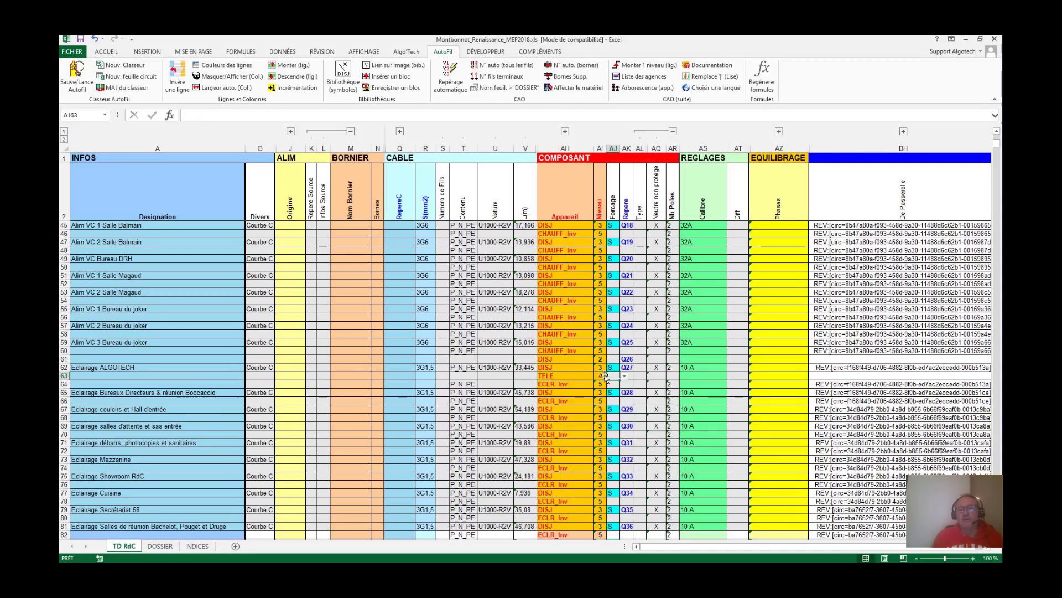
{"action": "key", "text": "Tab"}
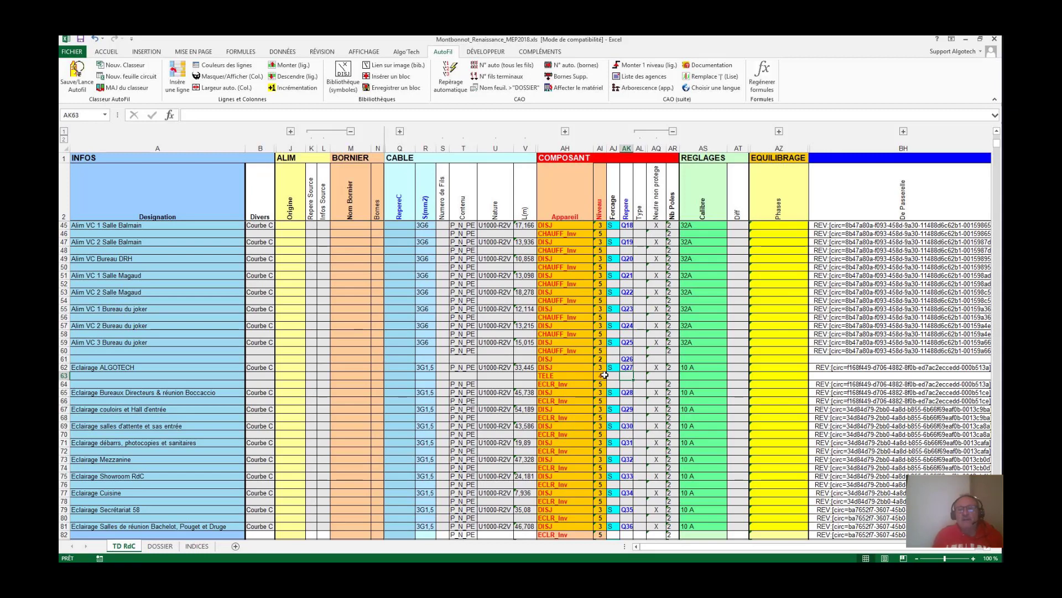
{"action": "type", "text": "KA1"}
{"action": "key", "text": "Tab"}
{"action": "key", "text": "Tab"}
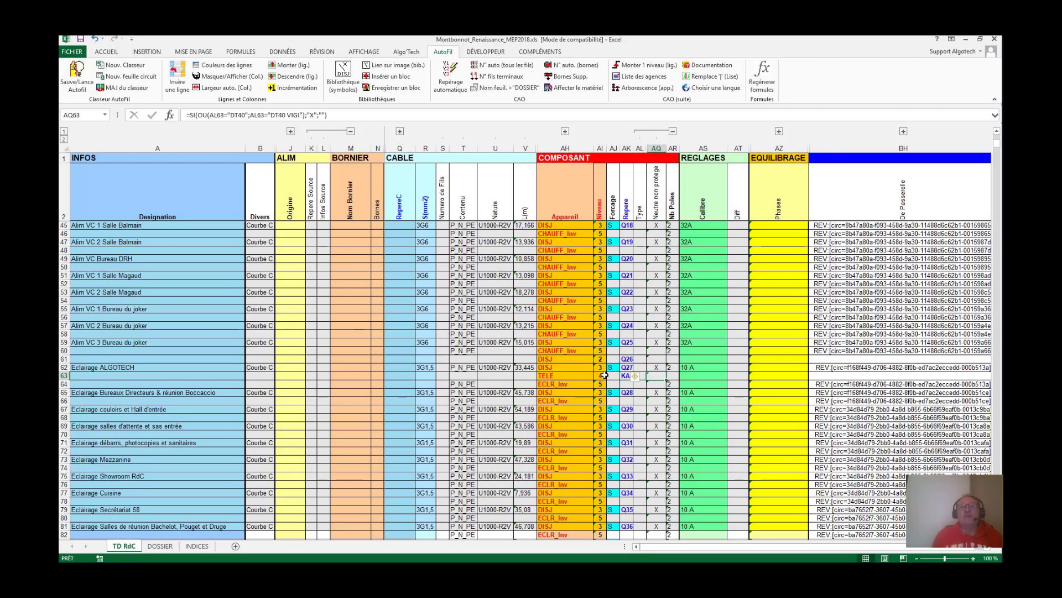
{"action": "key", "text": "Tab"}
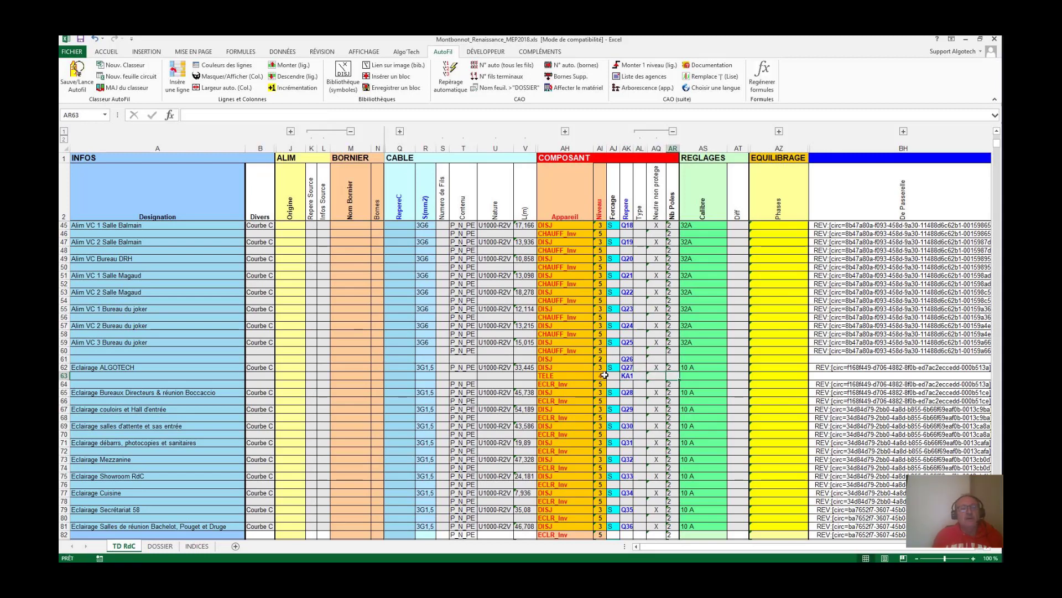
{"action": "type", "text": "2"}
{"action": "left_click", "coordinate": [530, 416]}
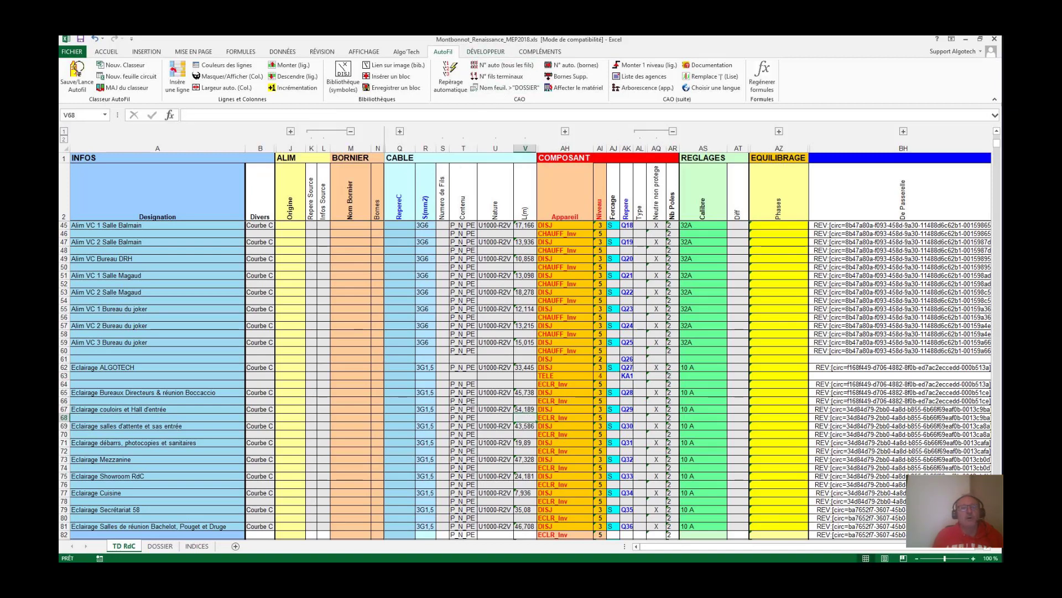
- Save the grid and run Auto'Fil to regenerate the schematics in Pack'Elec, and view folios F_003 and F_004
{"action": "left_click", "coordinate": [77, 76]}
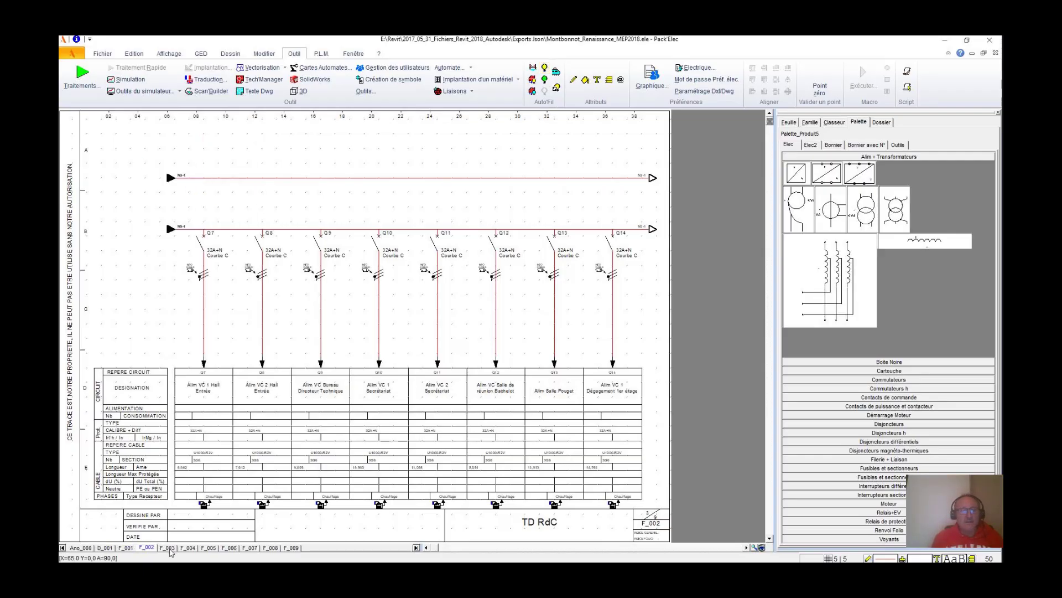
{"action": "left_click", "coordinate": [167, 548]}
{"action": "left_click", "coordinate": [187, 548]}
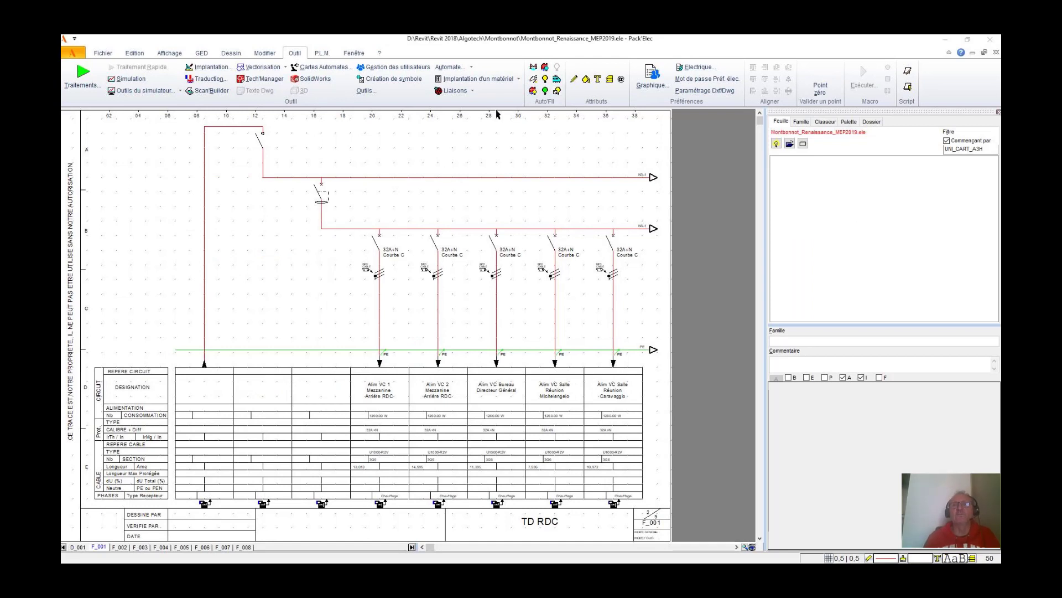
- Export the TD RDC panel grid to XML for Lise_V3 and calculate the installation in Lise
{"action": "left_click", "coordinate": [534, 79]}
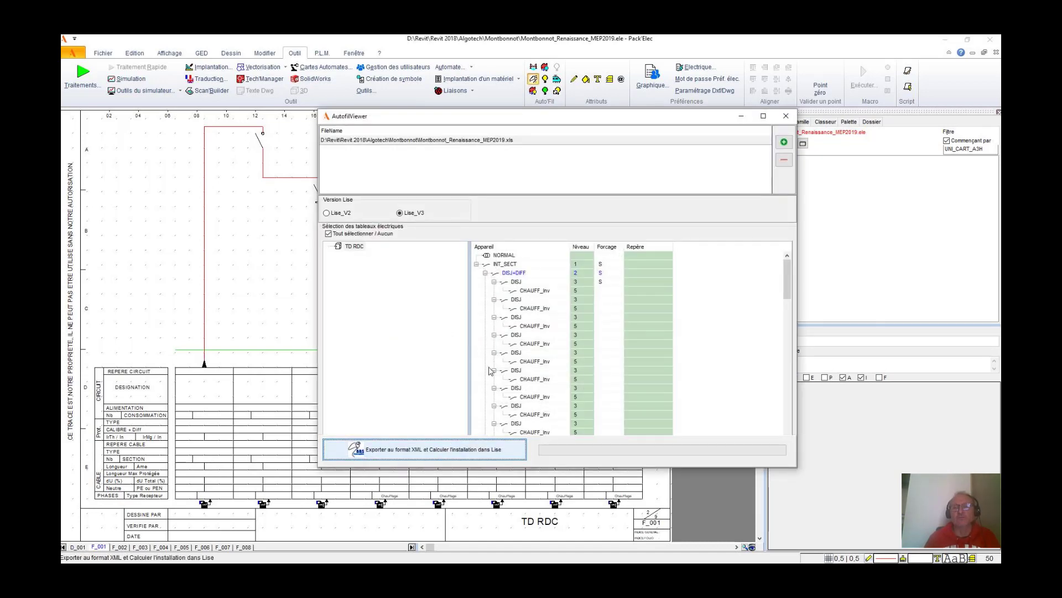
{"action": "left_click", "coordinate": [424, 448]}
{"action": "left_click", "coordinate": [555, 321]}
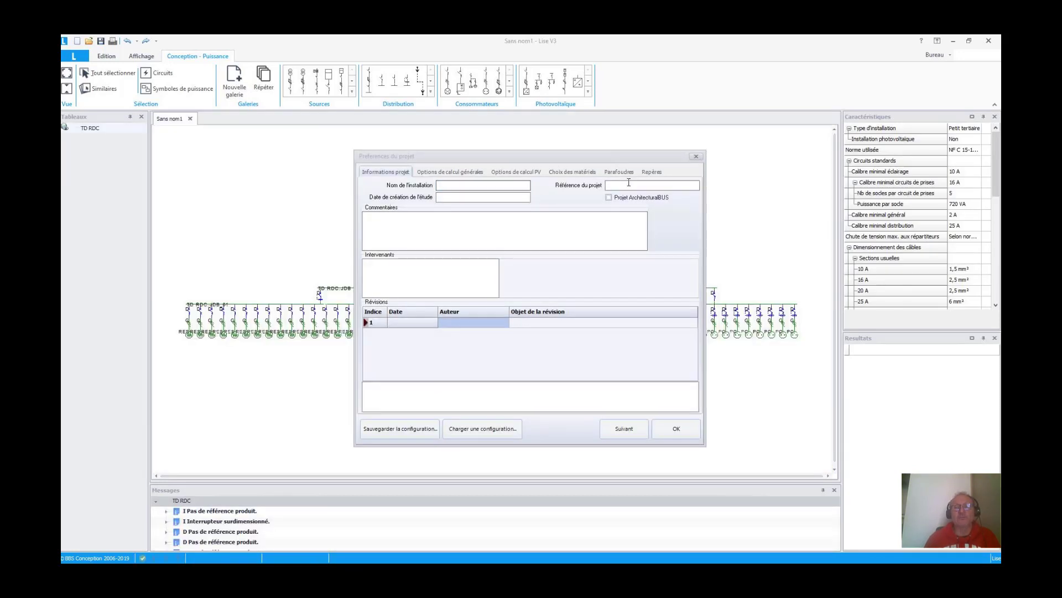
- Choose SCHNEIDER as manufacturer for both power and modular circuit breakers and switches in the project preferences
{"action": "left_click", "coordinate": [573, 171]}
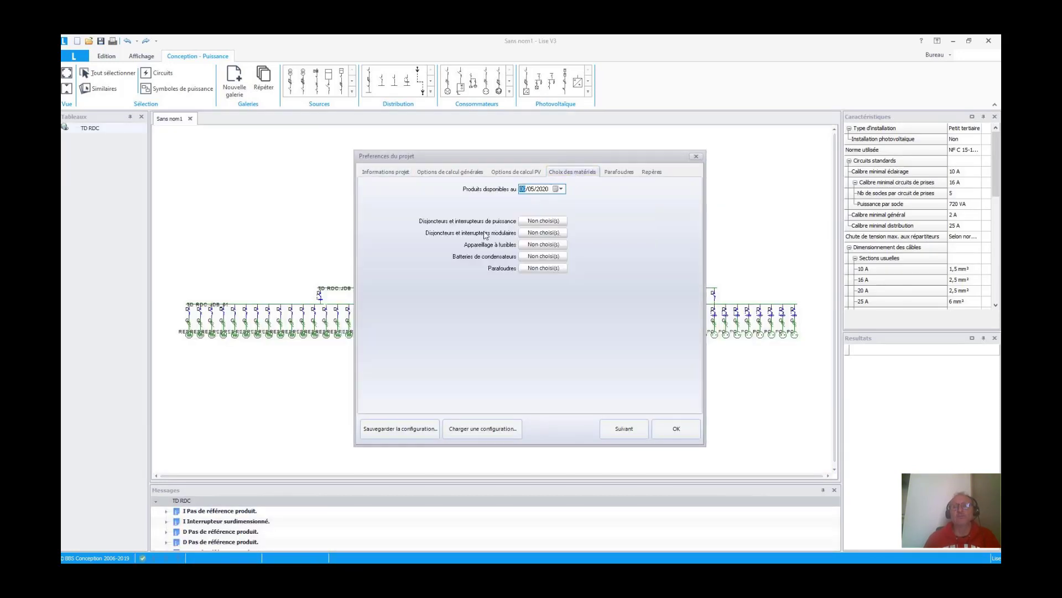
{"action": "left_click", "coordinate": [560, 222]}
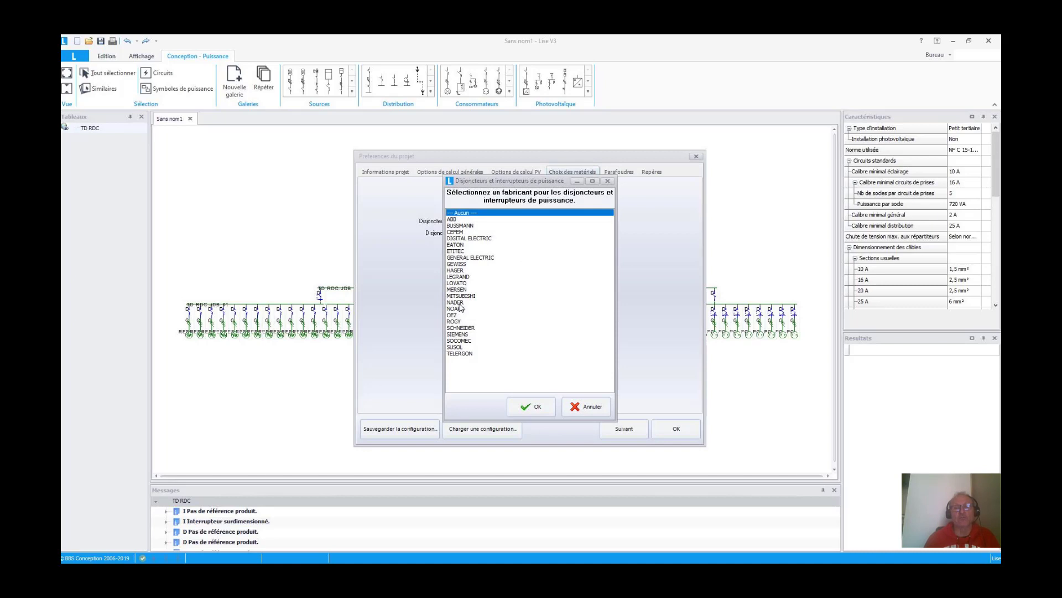
{"action": "double_click", "coordinate": [464, 328]}
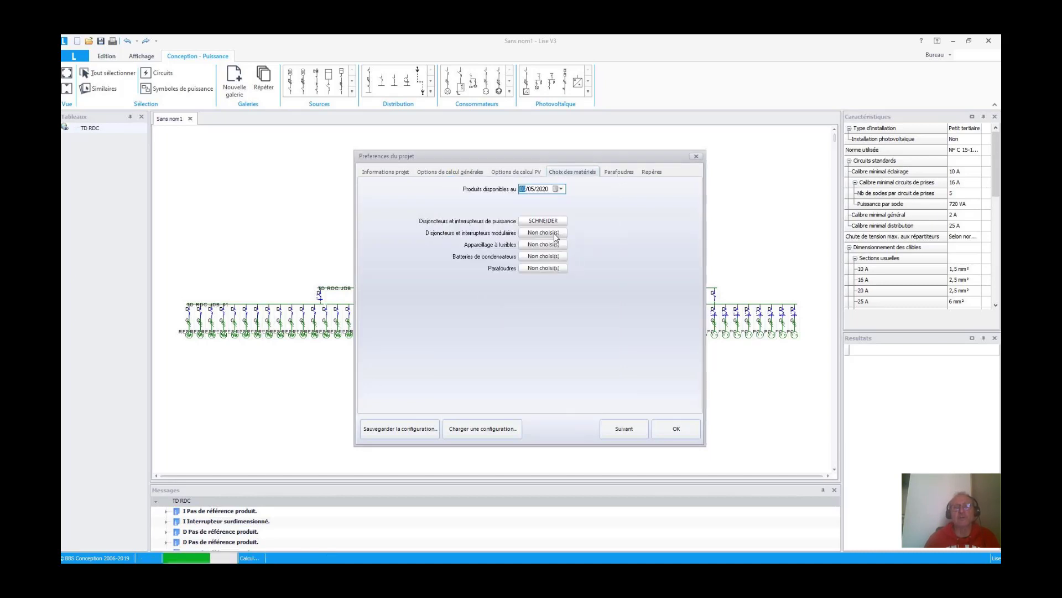
{"action": "left_click", "coordinate": [555, 235]}
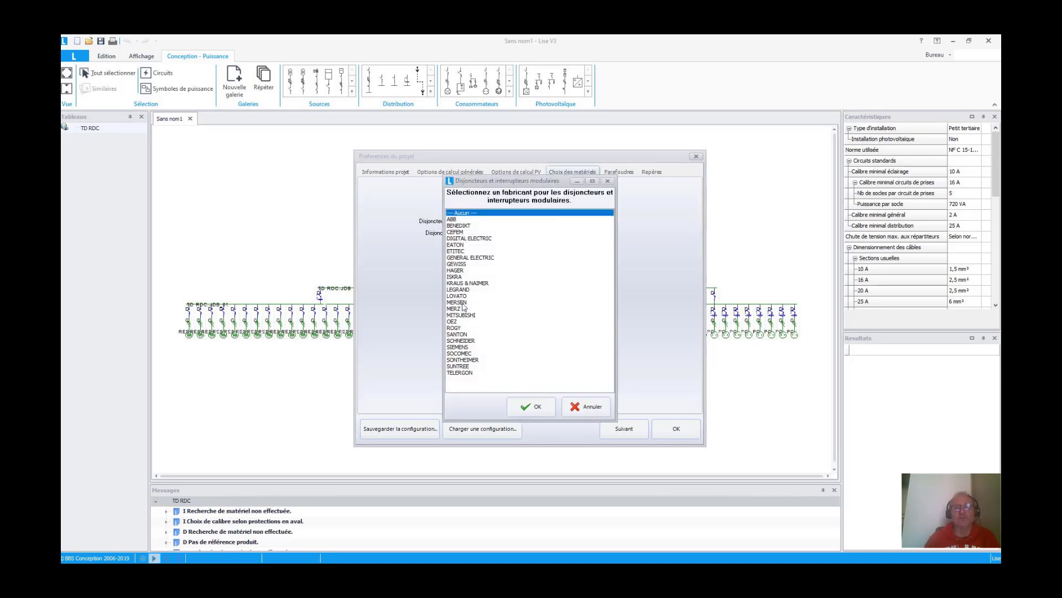
{"action": "left_click", "coordinate": [461, 341]}
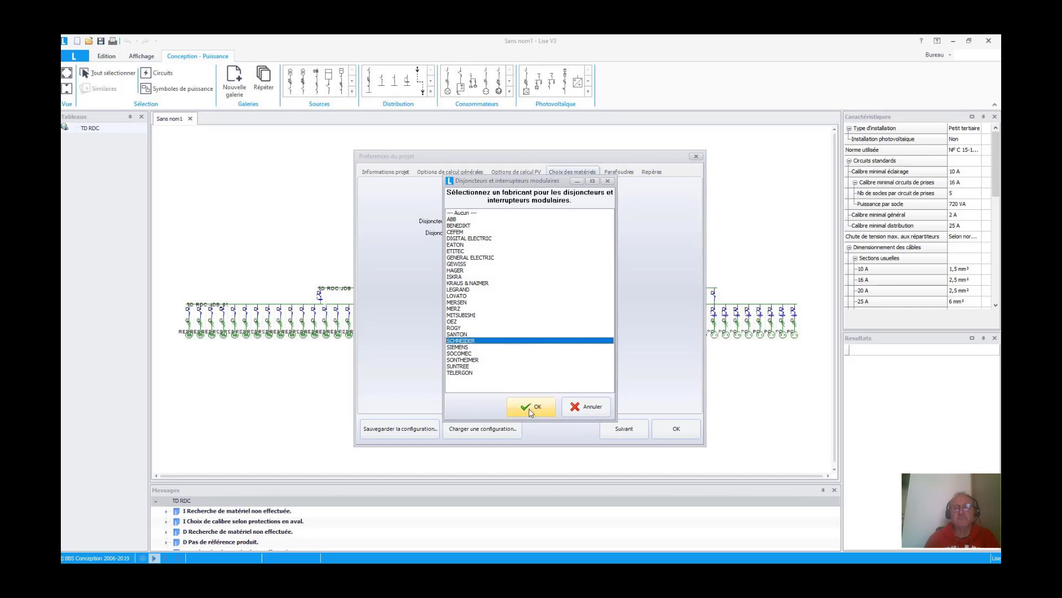
{"action": "left_click", "coordinate": [531, 409]}
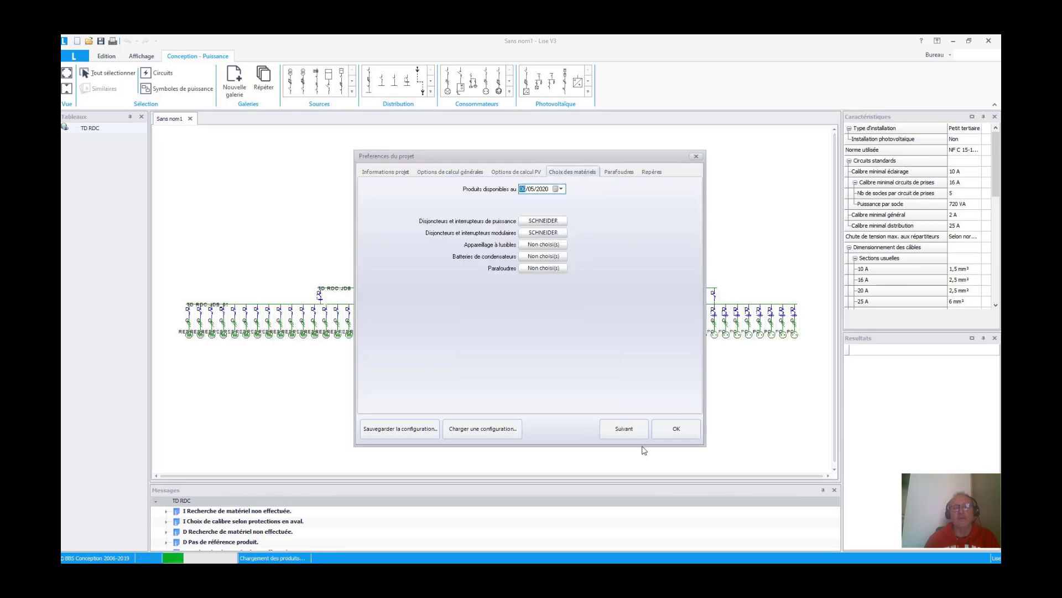
{"action": "left_click", "coordinate": [676, 434]}
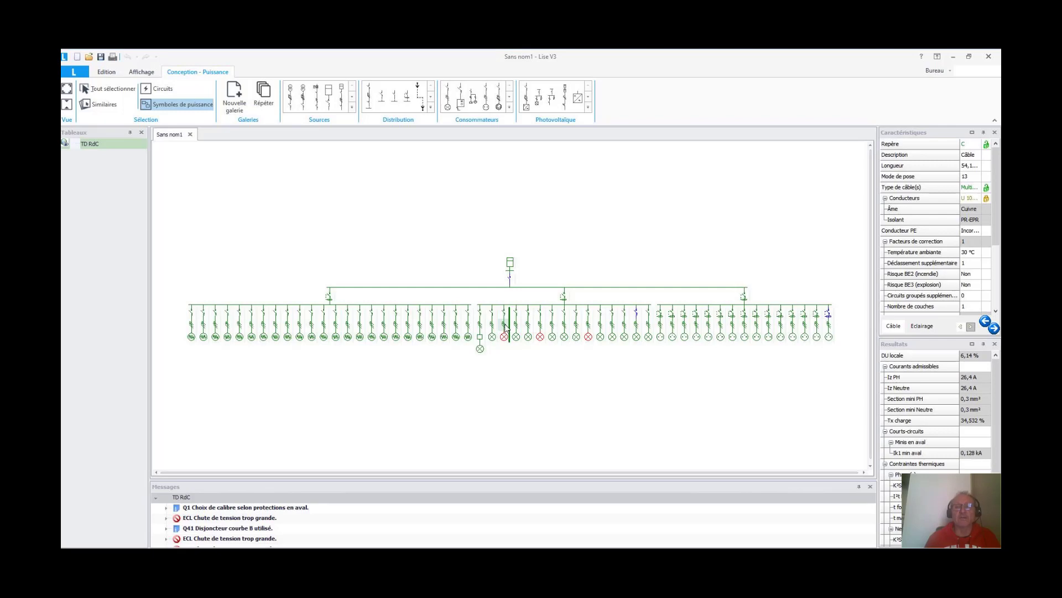
- Check the load of the first lighting circuit flagged in red and set its cable's phase section to 4 mm²
{"action": "left_click", "coordinate": [921, 327]}
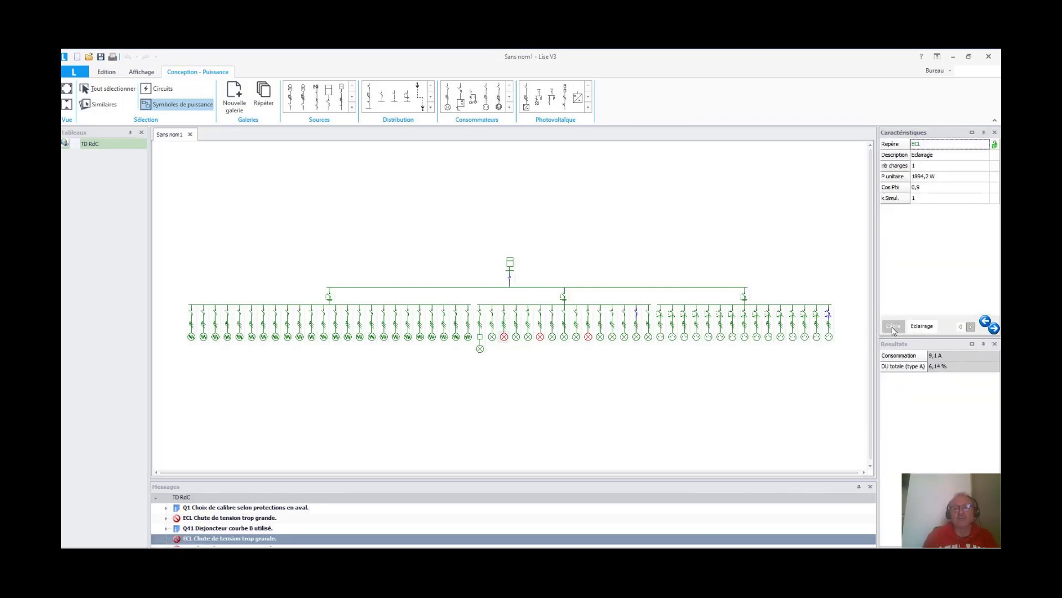
{"action": "left_click", "coordinate": [893, 328]}
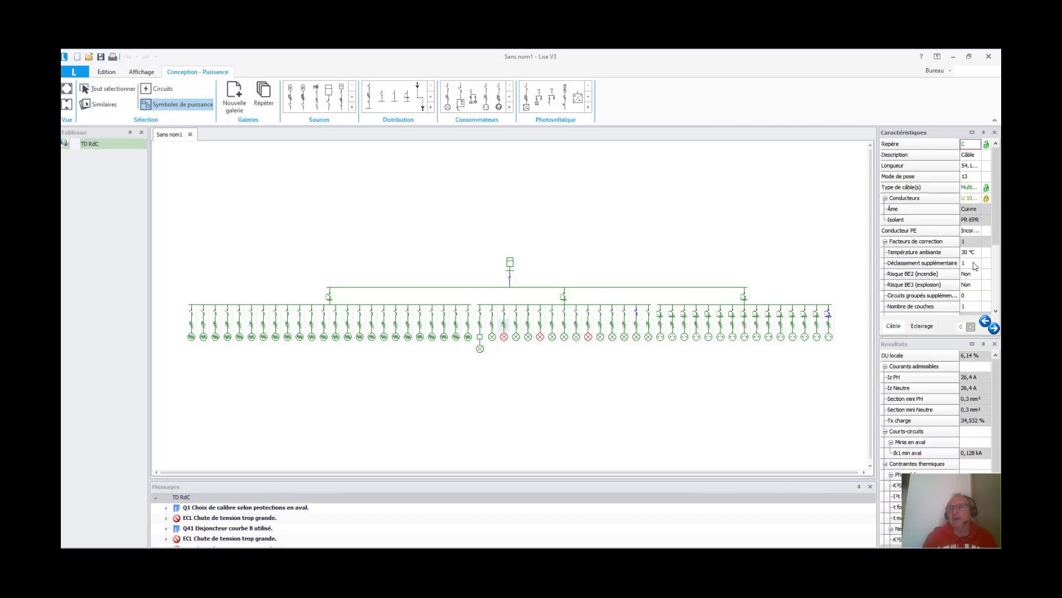
{"action": "scroll", "coordinate": [966, 276], "scroll_direction": "down", "scroll_amount": 3}
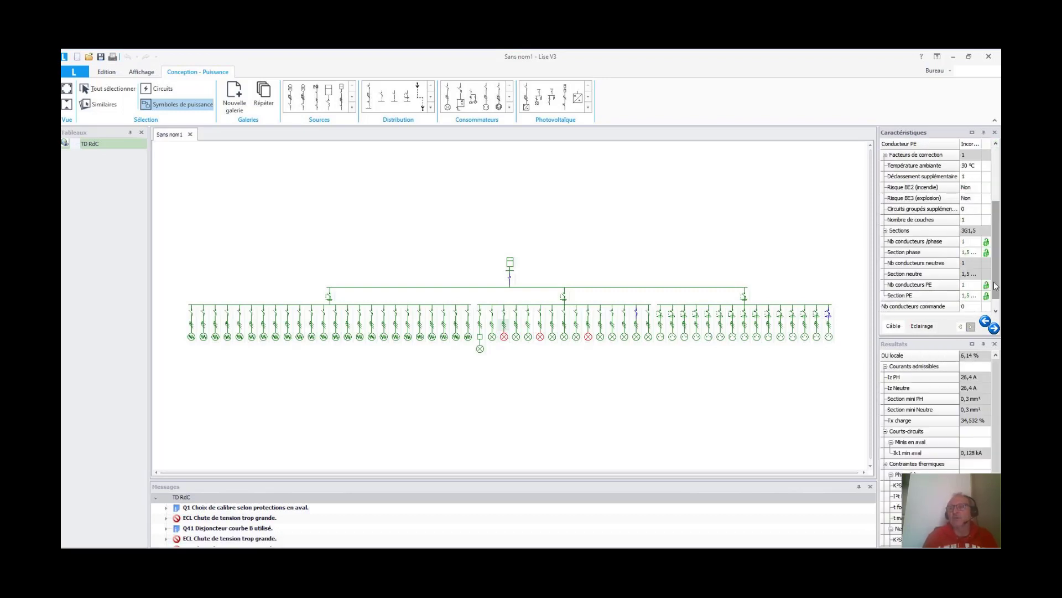
{"action": "left_click", "coordinate": [969, 254]}
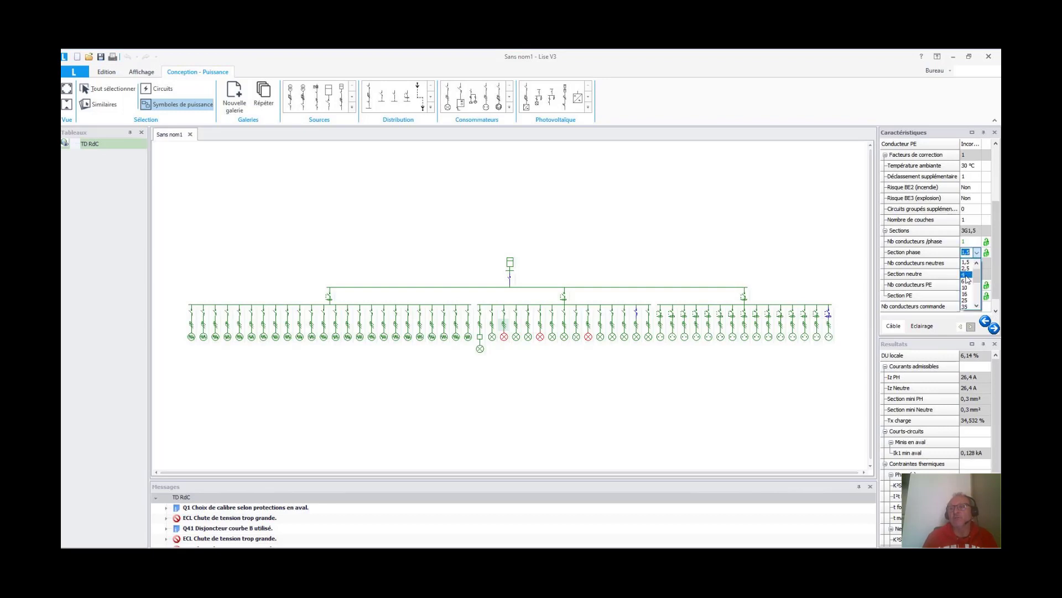
{"action": "left_click", "coordinate": [966, 275]}
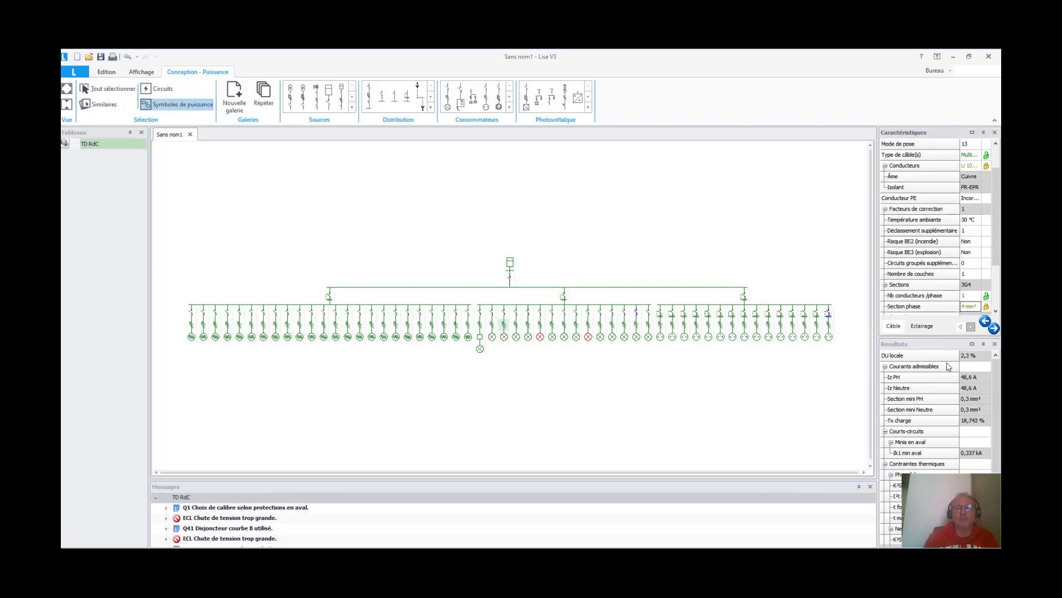
- Set the cable length of the next lighting circuit flagged in red to 30 m
{"action": "left_click", "coordinate": [541, 329]}
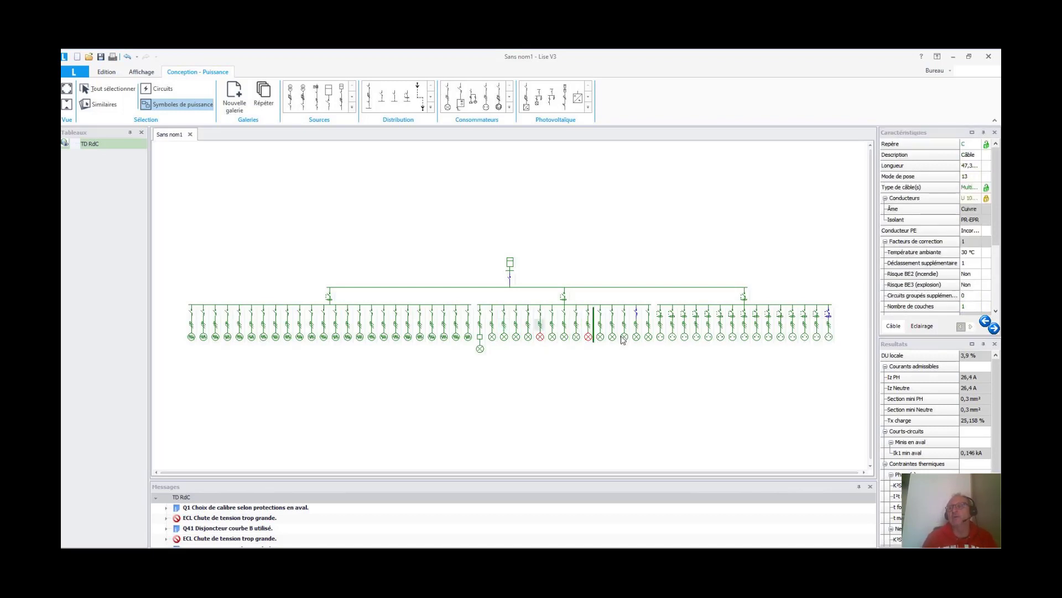
{"action": "left_click", "coordinate": [971, 166]}
{"action": "left_click", "coordinate": [970, 165]}
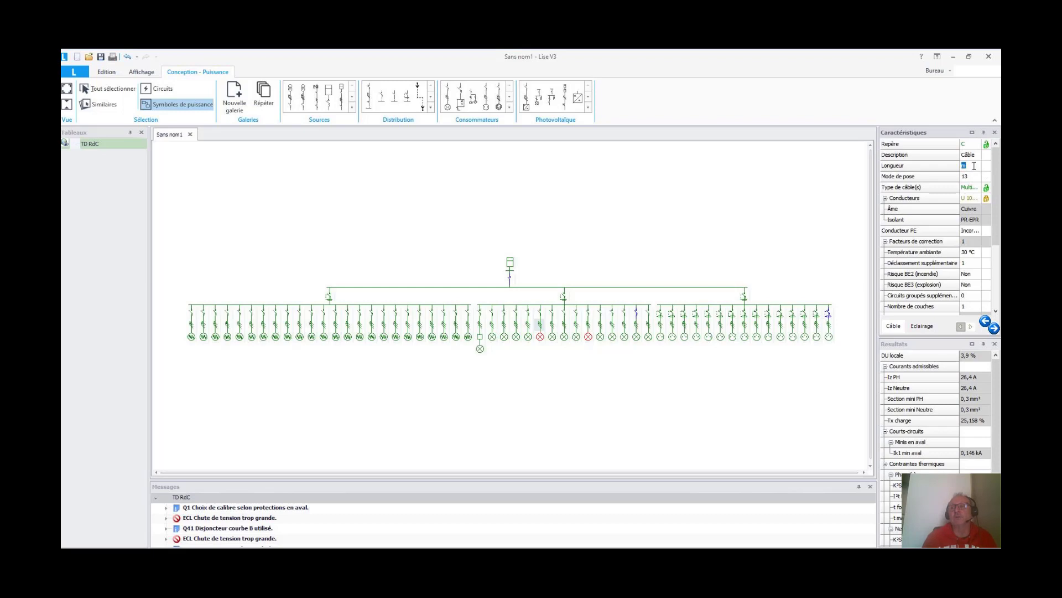
{"action": "type", "text": "30"}
{"action": "key", "text": "Return"}
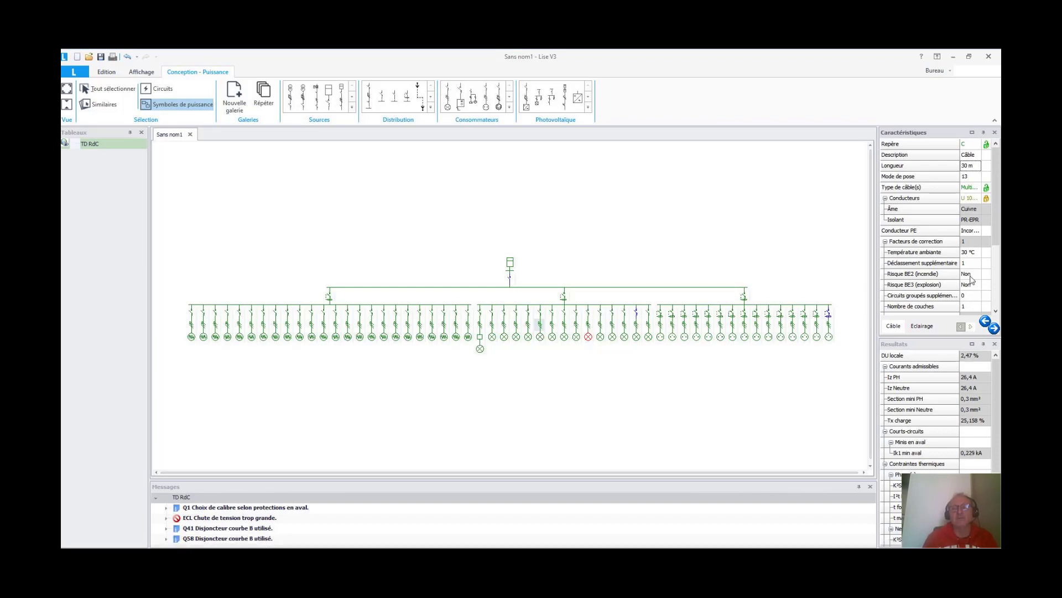
- Check the load of the remaining red lighting circuit and set its cable's phase section to 2,5 mm²
{"action": "left_click", "coordinate": [593, 326]}
{"action": "left_click", "coordinate": [828, 331]}
{"action": "left_click", "coordinate": [922, 327]}
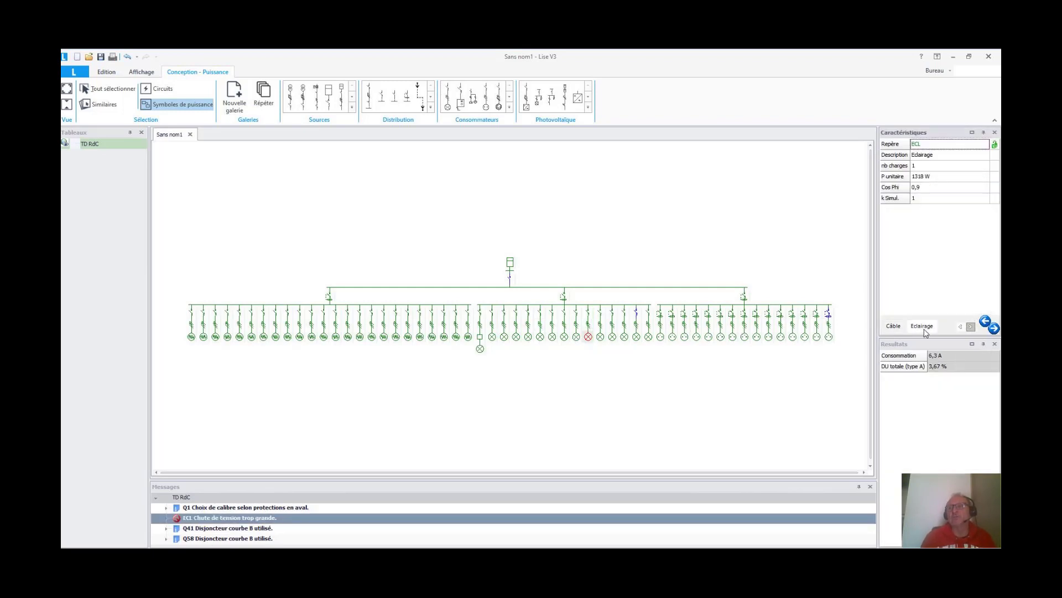
{"action": "left_click", "coordinate": [893, 327]}
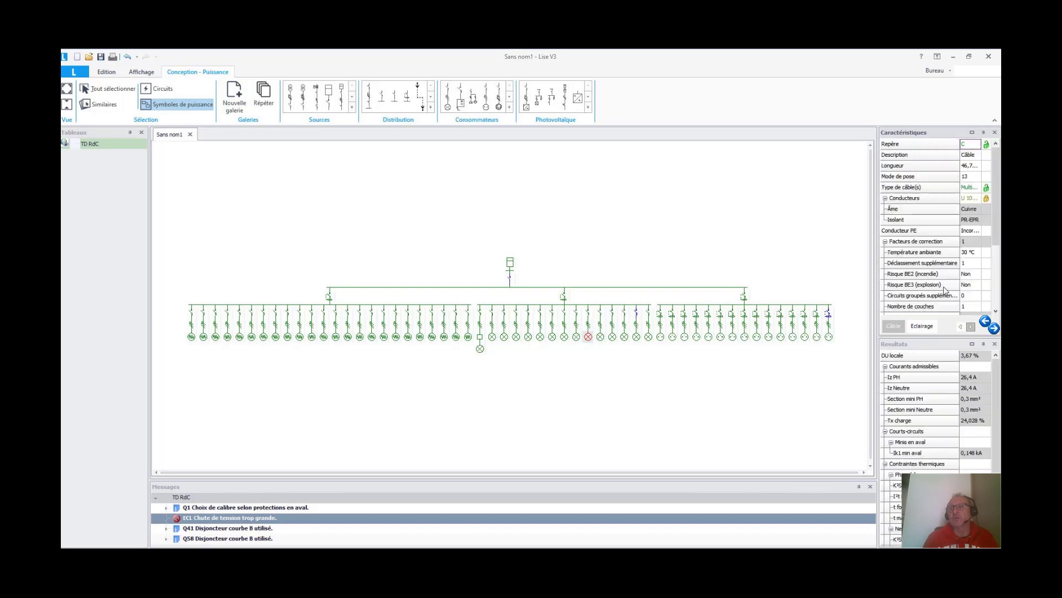
{"action": "scroll", "coordinate": [976, 255], "scroll_direction": "down", "scroll_amount": 3}
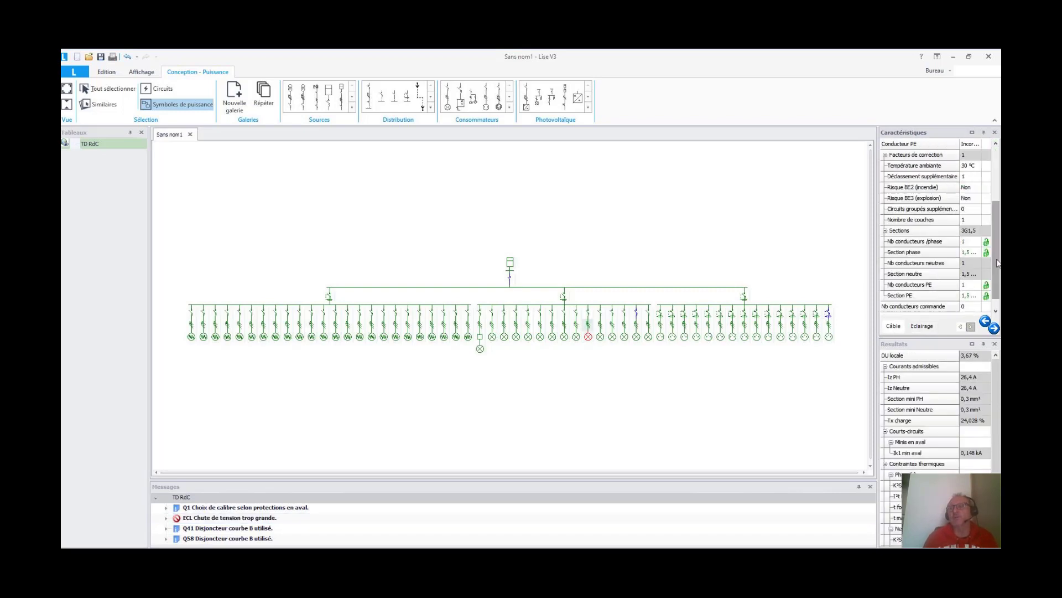
{"action": "left_click", "coordinate": [968, 253]}
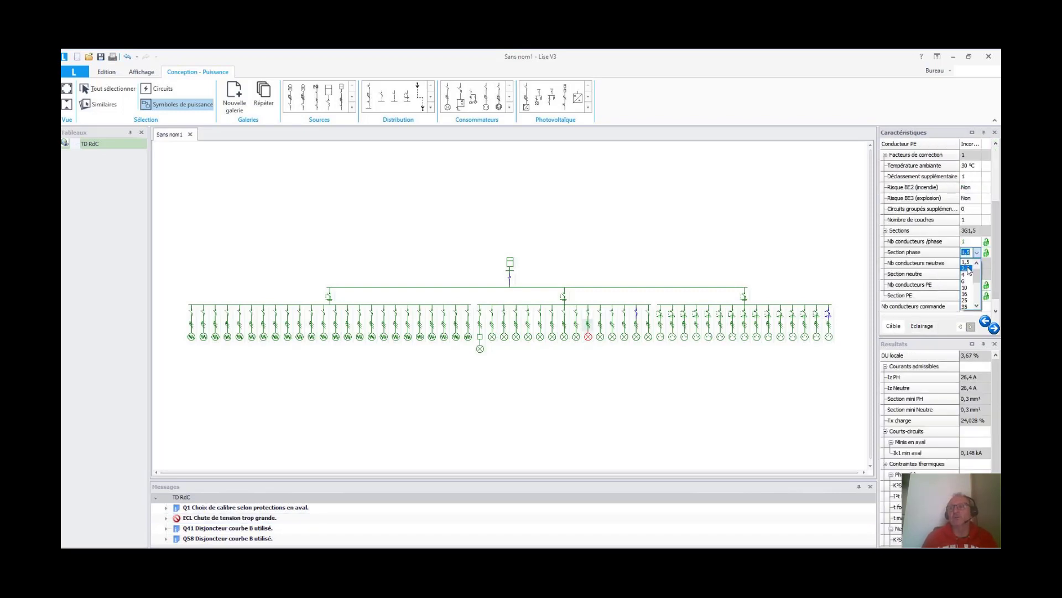
{"action": "type", "text": "2,5"}
{"action": "key", "text": "Return"}
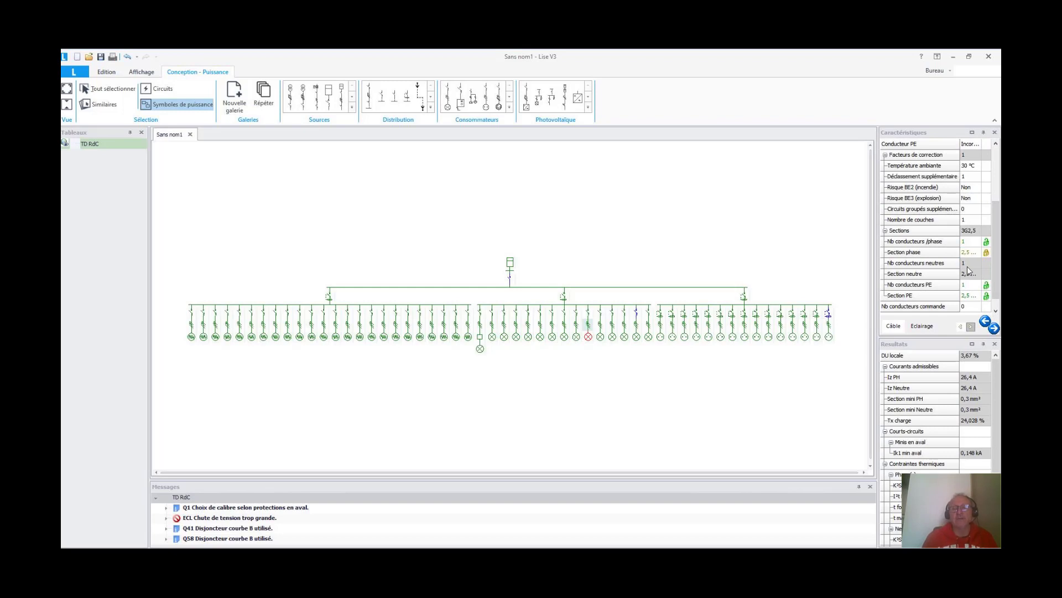
{"action": "scroll", "coordinate": [968, 270], "scroll_direction": "up", "scroll_amount": 2}
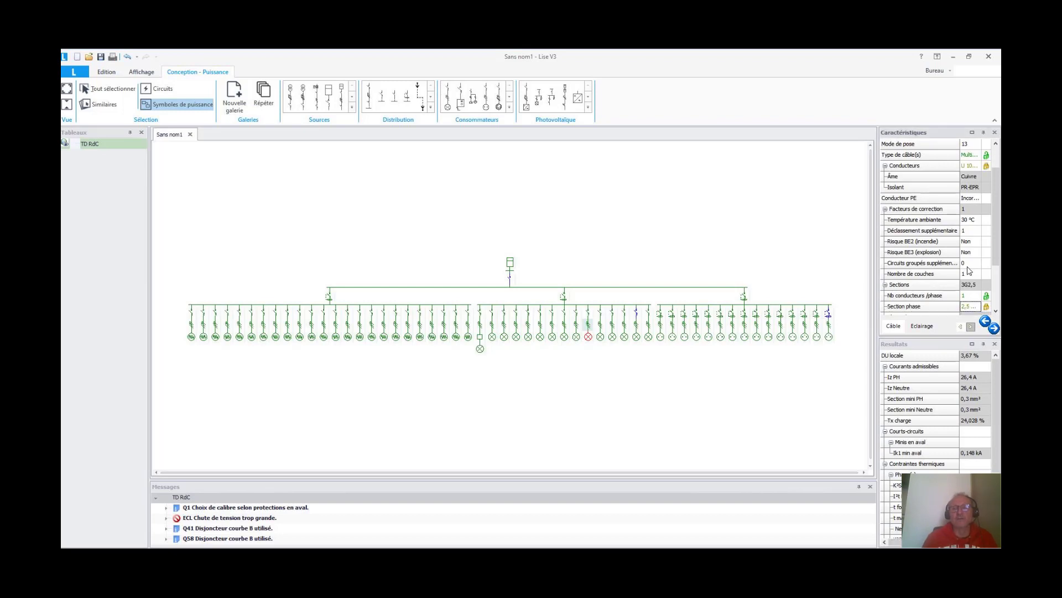
- Check the last lighting circuit, "Eclairage sanitaires 1er étage", and duplicate it twice on the same busbar
{"action": "left_click", "coordinate": [648, 334]}
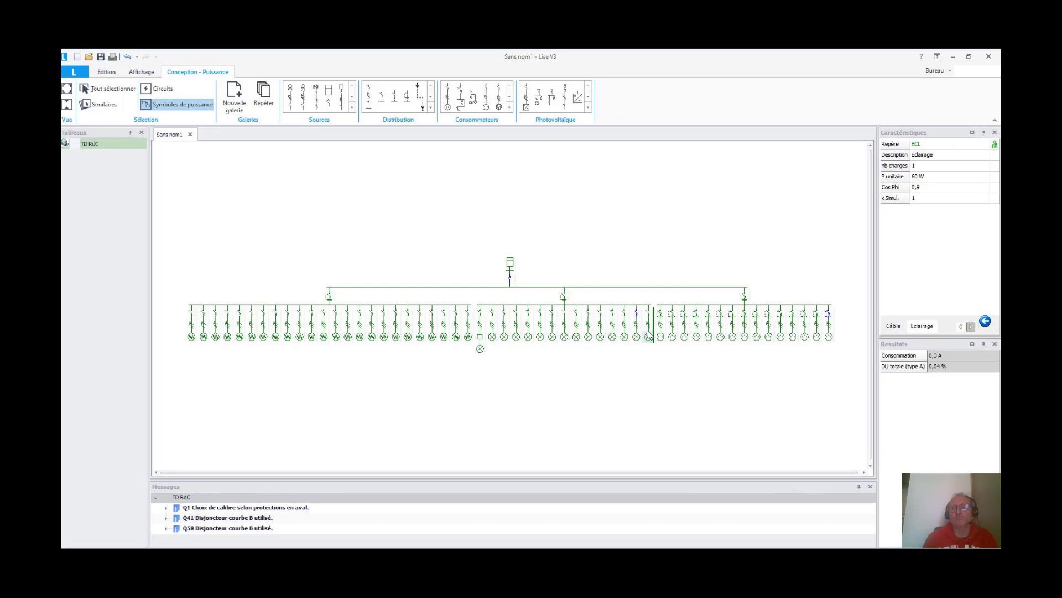
{"action": "double_click", "coordinate": [648, 334]}
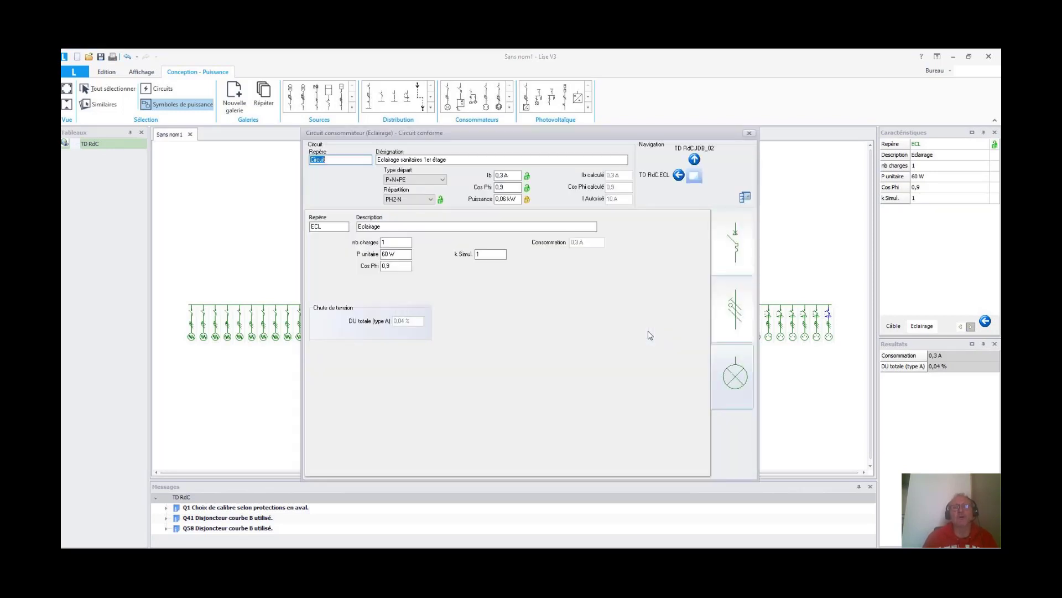
{"action": "left_click", "coordinate": [749, 134]}
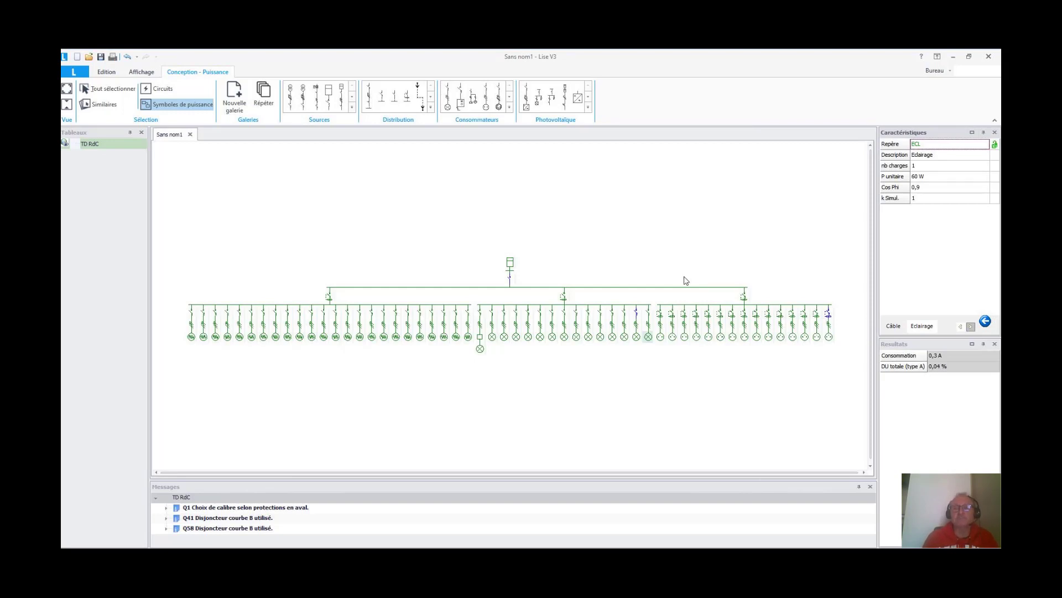
{"action": "left_click", "coordinate": [651, 329]}
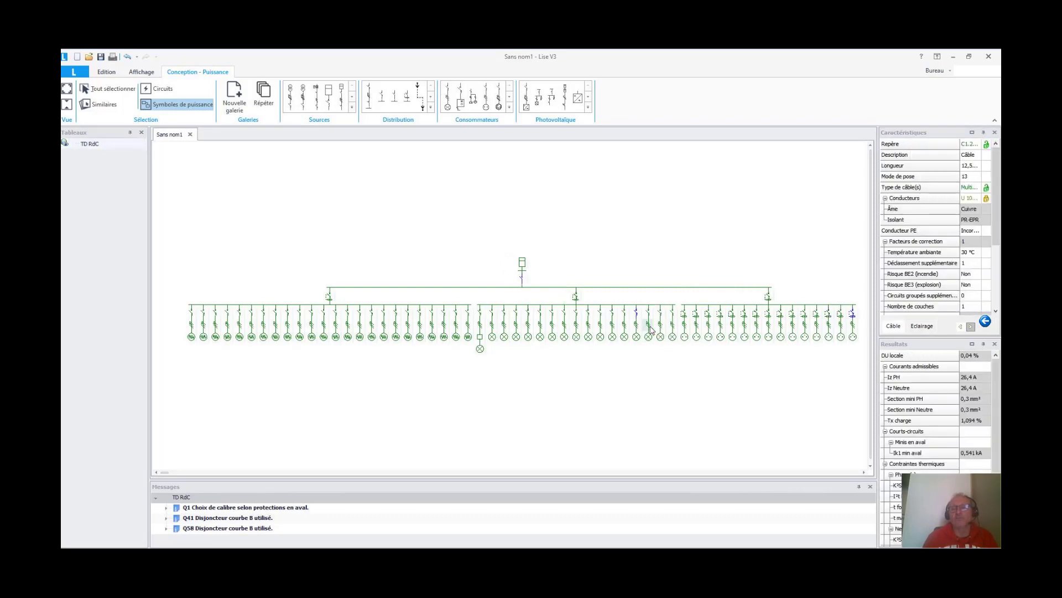
{"action": "key", "text": "ctrl+v"}
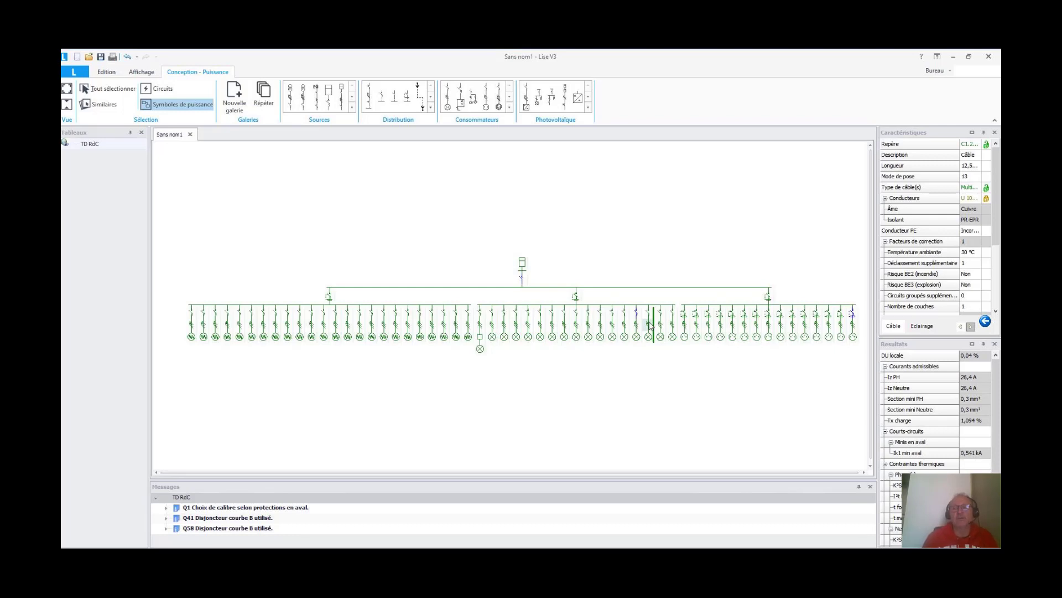
{"action": "double_click", "coordinate": [650, 325]}
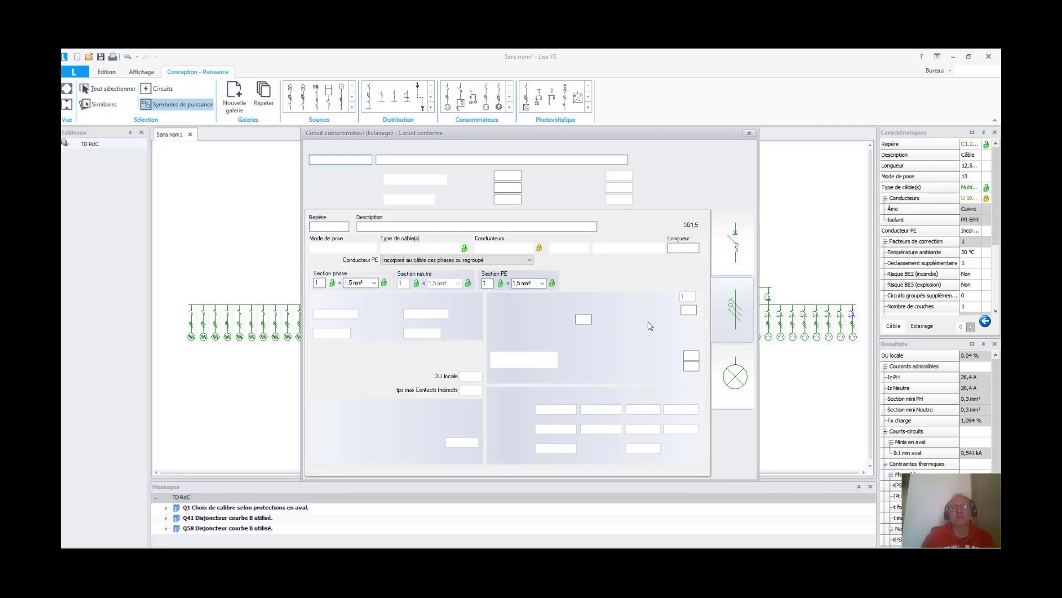
{"action": "key", "text": "Escape"}
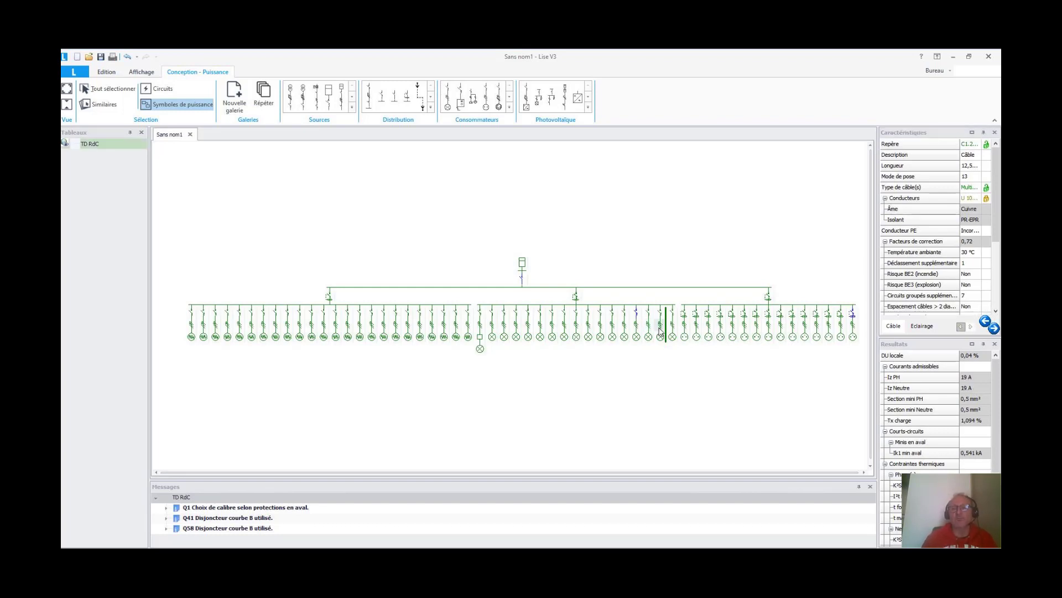
- Change the designation of the first duplicated lighting circuit to "Eclairage sanitaires 1er étage BIS"
{"action": "double_click", "coordinate": [660, 331]}
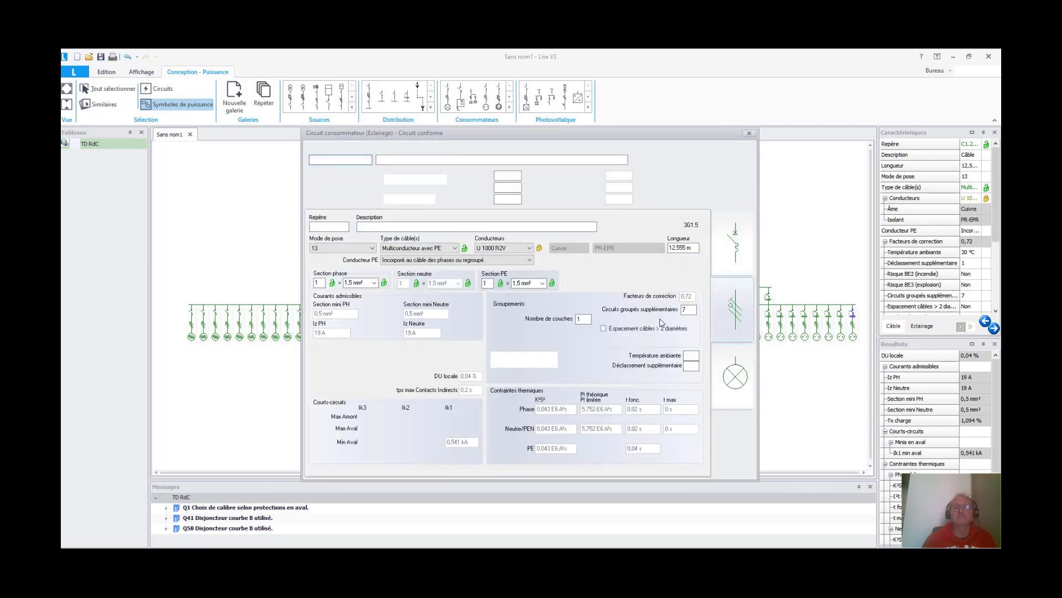
{"action": "left_click", "coordinate": [474, 159]}
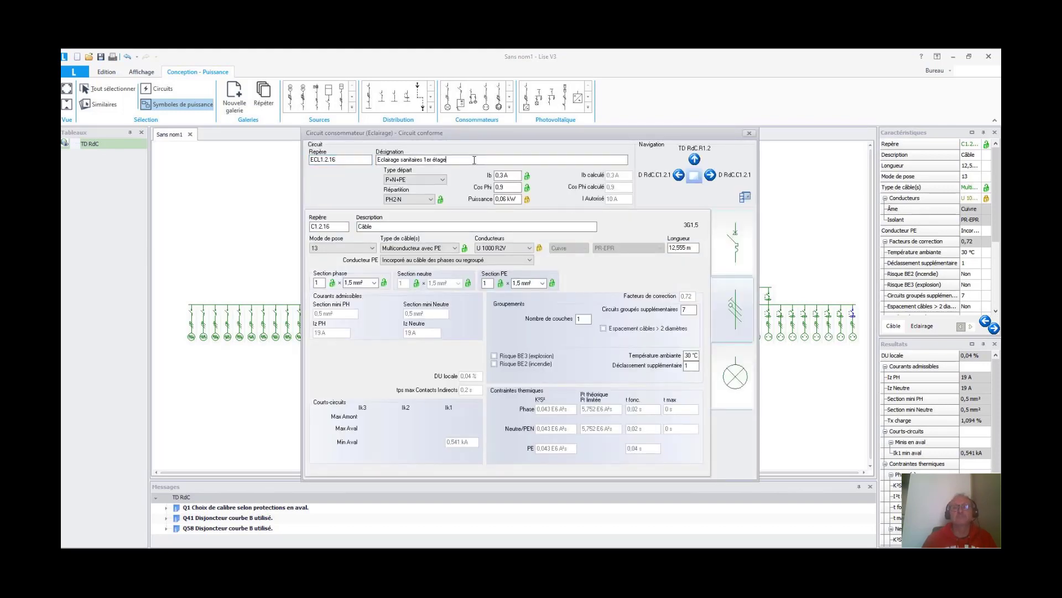
{"action": "type", "text": "BIS"}
{"action": "left_click", "coordinate": [516, 188]}
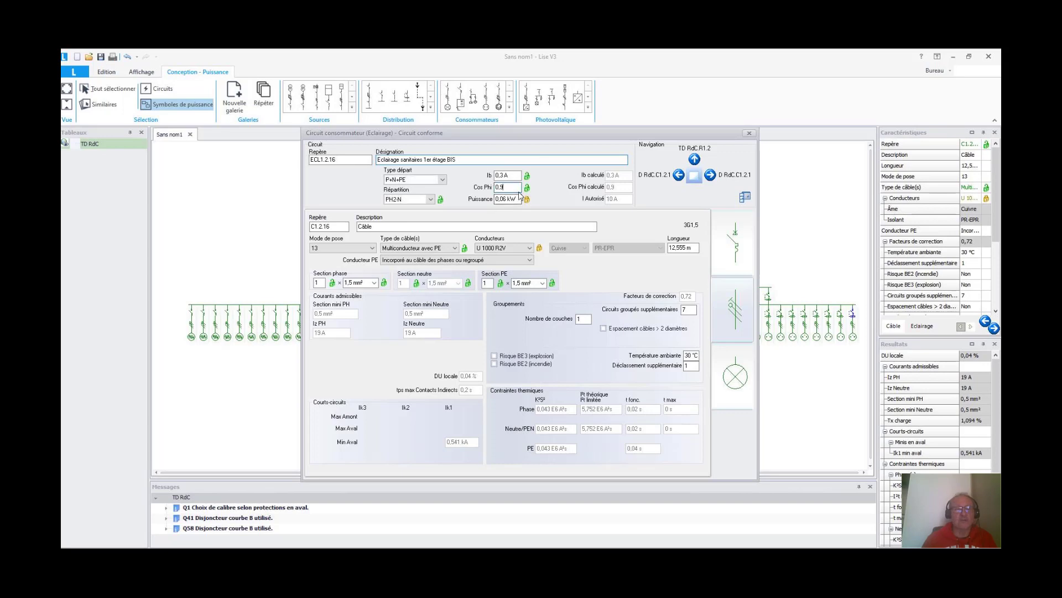
{"action": "left_click", "coordinate": [749, 133]}
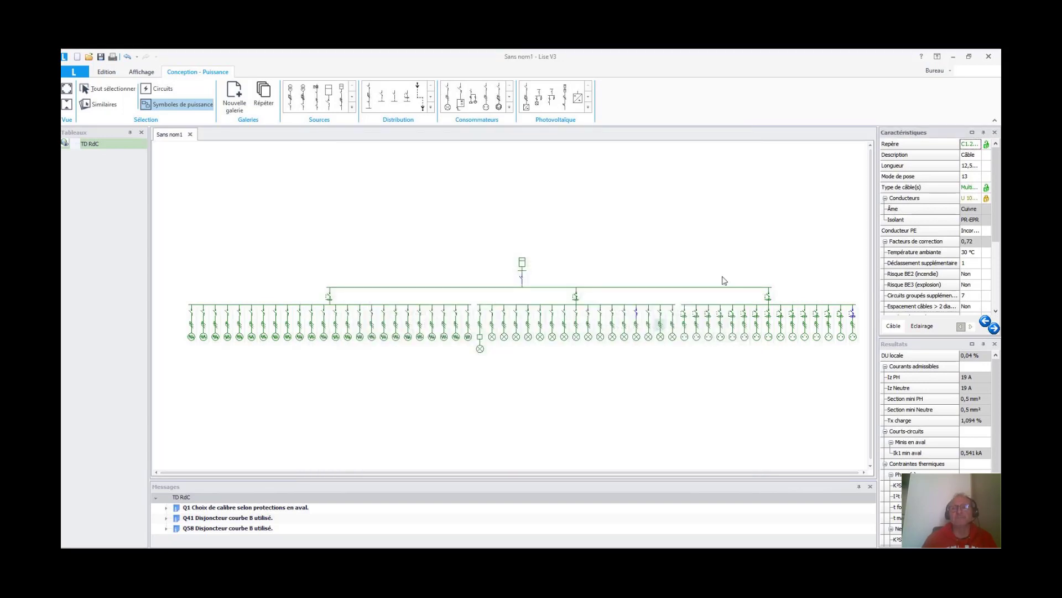
- Change the designation of the second duplicated lighting circuit to "Eclairage sanitaires 1er étage TER"
{"action": "left_click", "coordinate": [673, 333]}
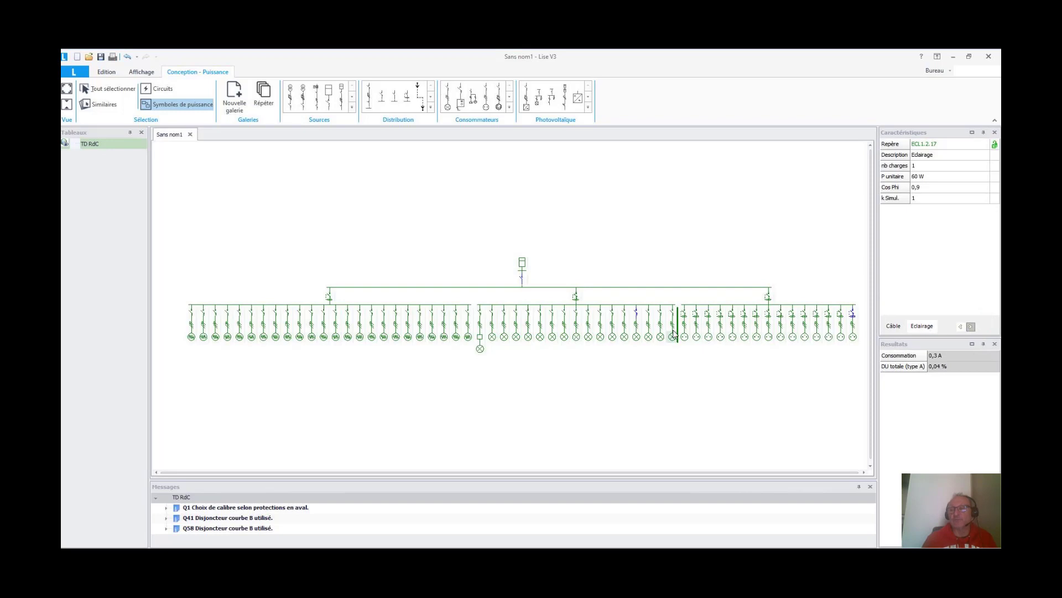
{"action": "double_click", "coordinate": [674, 334]}
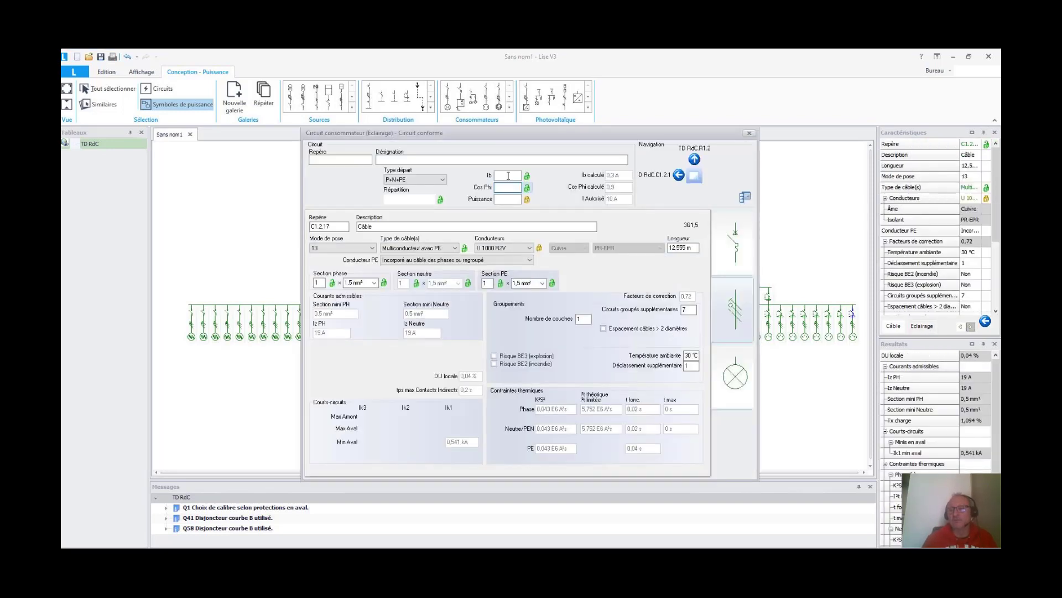
{"action": "left_click", "coordinate": [451, 160]}
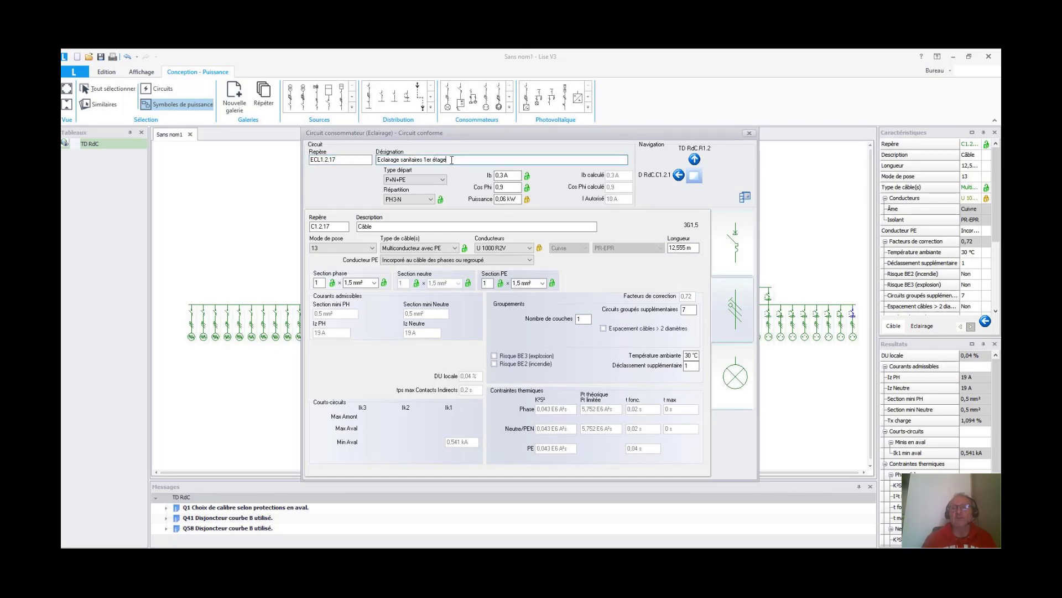
{"action": "type", "text": "TER"}
{"action": "left_click", "coordinate": [506, 187]}
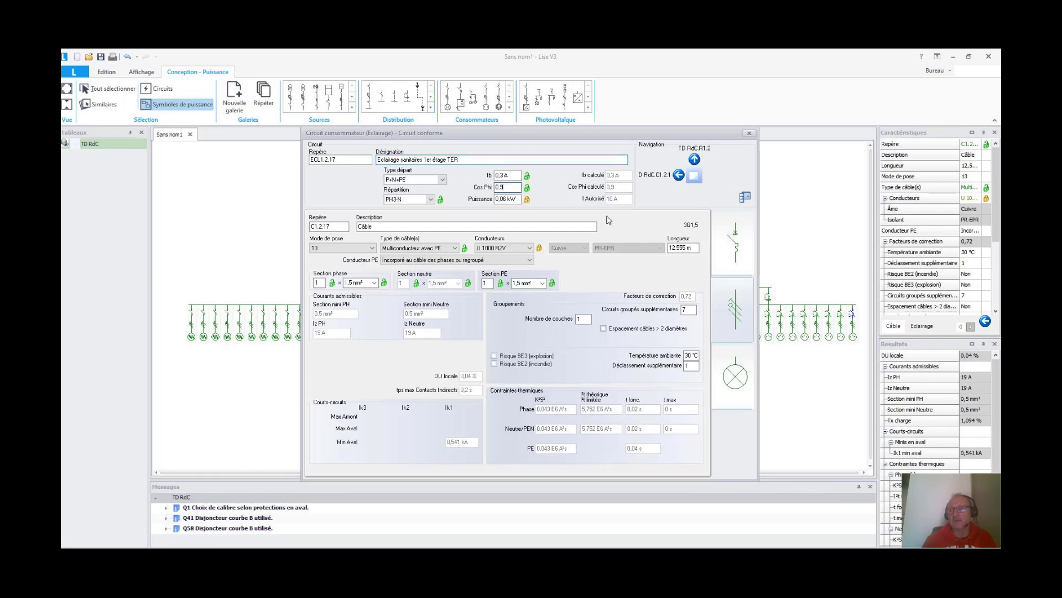
{"action": "left_click", "coordinate": [750, 134]}
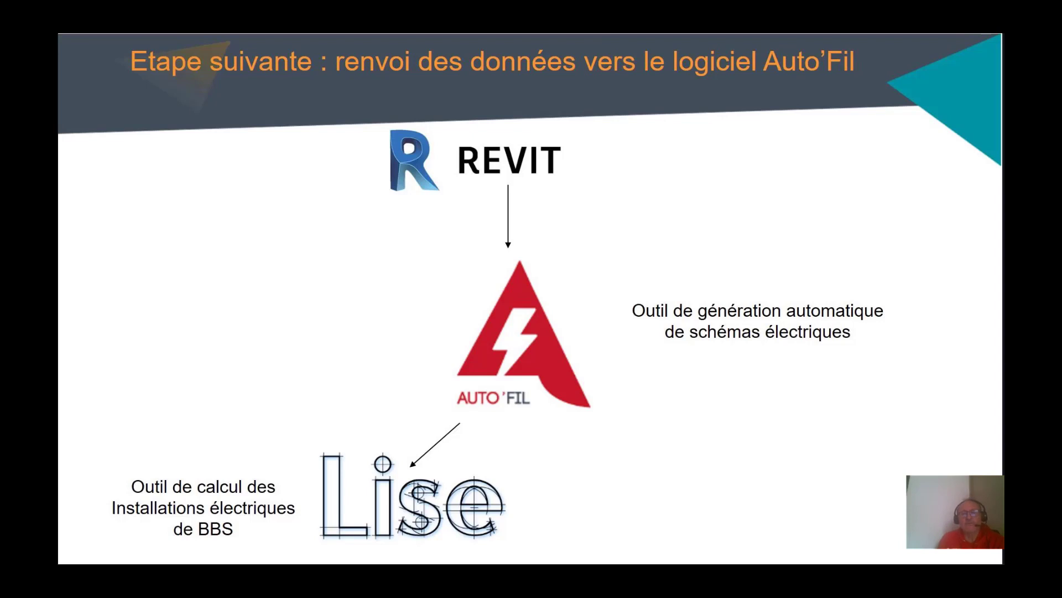
- Export the calculated installation from Lise to Auto'Fil, saving it over Montbonnot_Renaissance_MEP2019.Xml
{"action": "key", "text": "Right"}
{"action": "key", "text": "alt+Tab"}
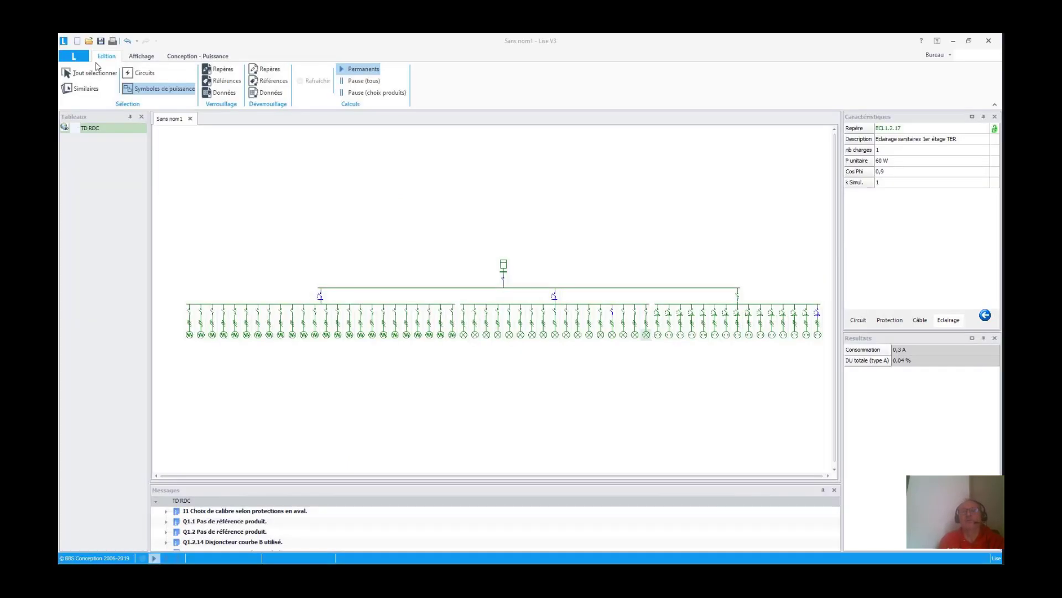
{"action": "left_click", "coordinate": [66, 57]}
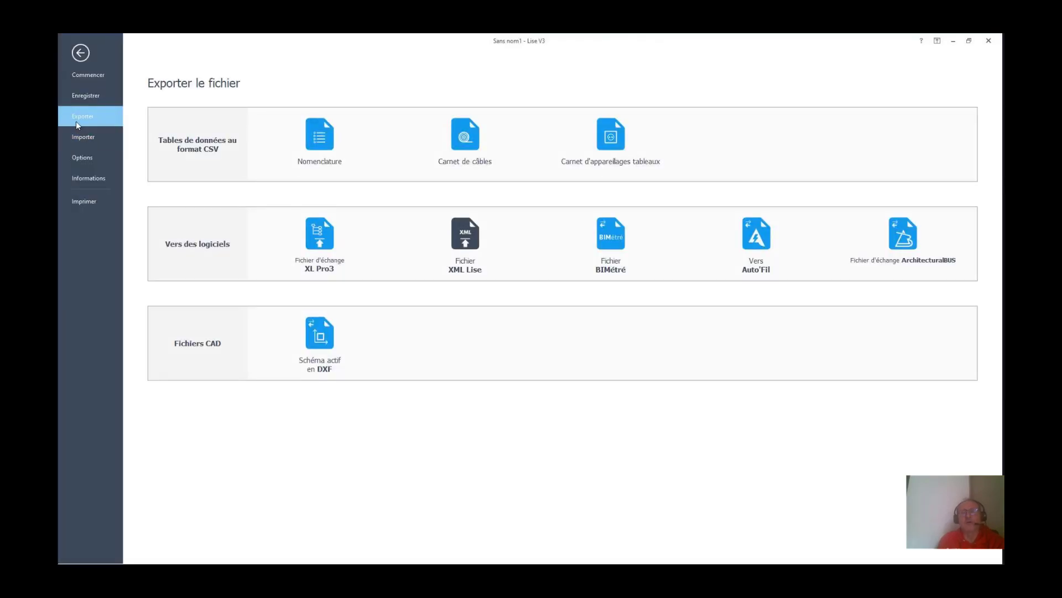
{"action": "left_click", "coordinate": [755, 240]}
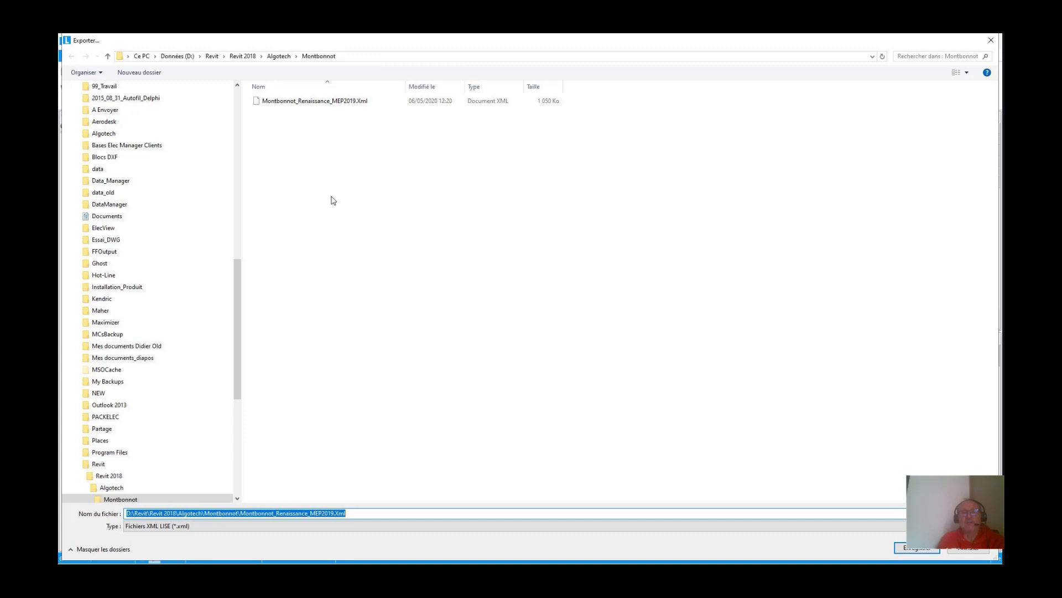
{"action": "left_click", "coordinate": [314, 103]}
{"action": "left_click", "coordinate": [916, 548]}
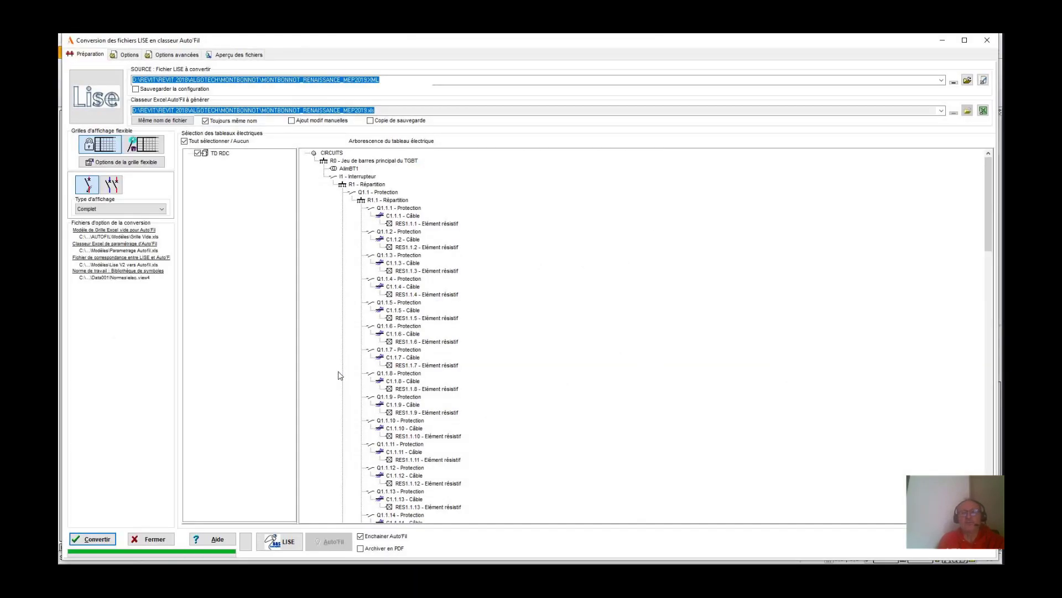
- Review the conversion options, convert the TD RDC panel to Auto'Fil with manual modifications added and kept, and view folio F_001 in Pack'Elec
{"action": "left_click", "coordinate": [128, 55]}
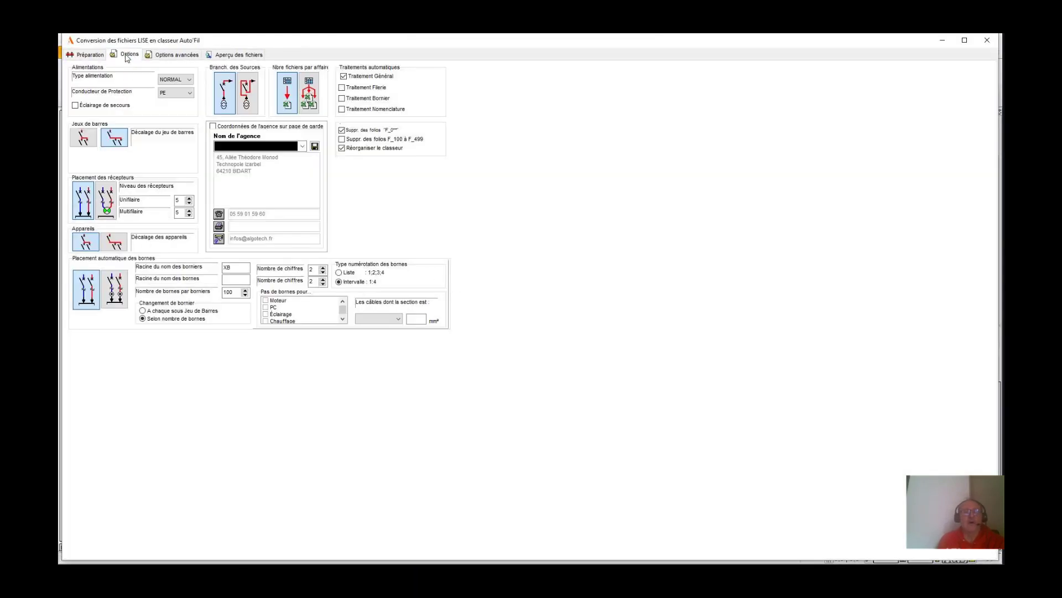
{"action": "left_click", "coordinate": [89, 55]}
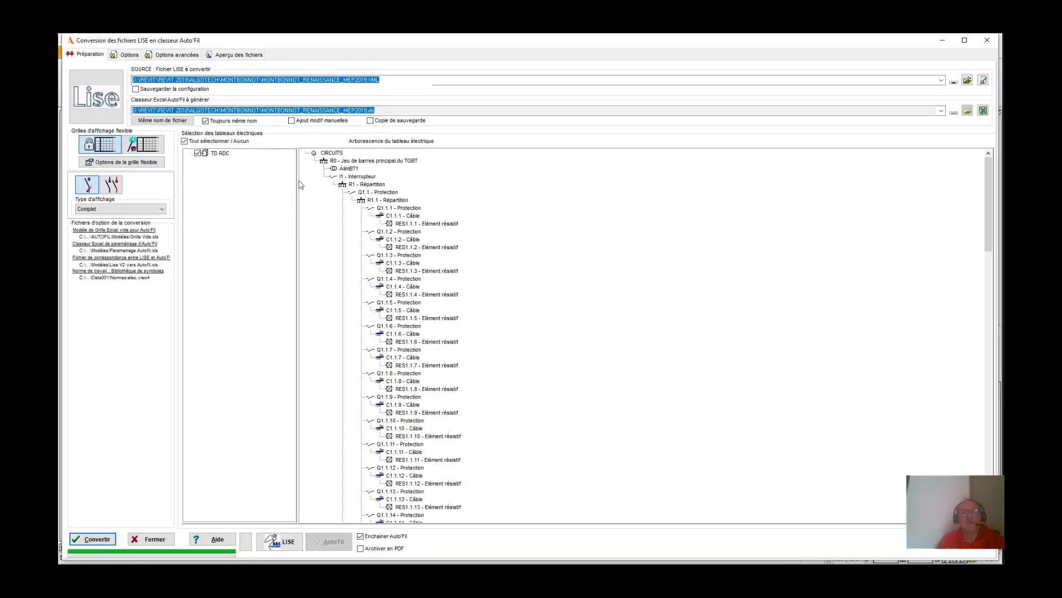
{"action": "left_click", "coordinate": [295, 120]}
{"action": "left_click", "coordinate": [91, 540]}
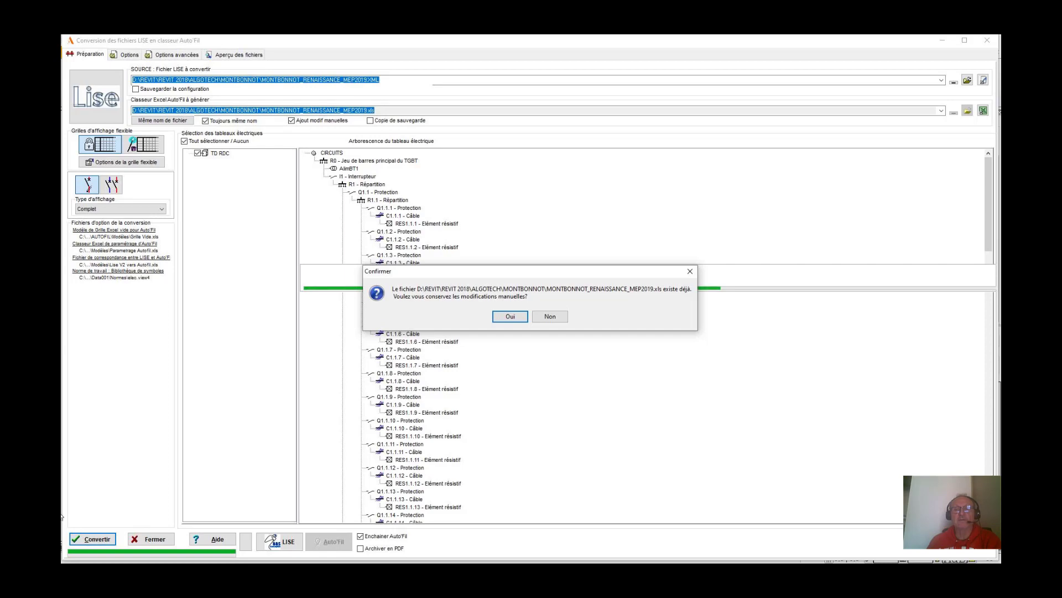
{"action": "left_click", "coordinate": [510, 316]}
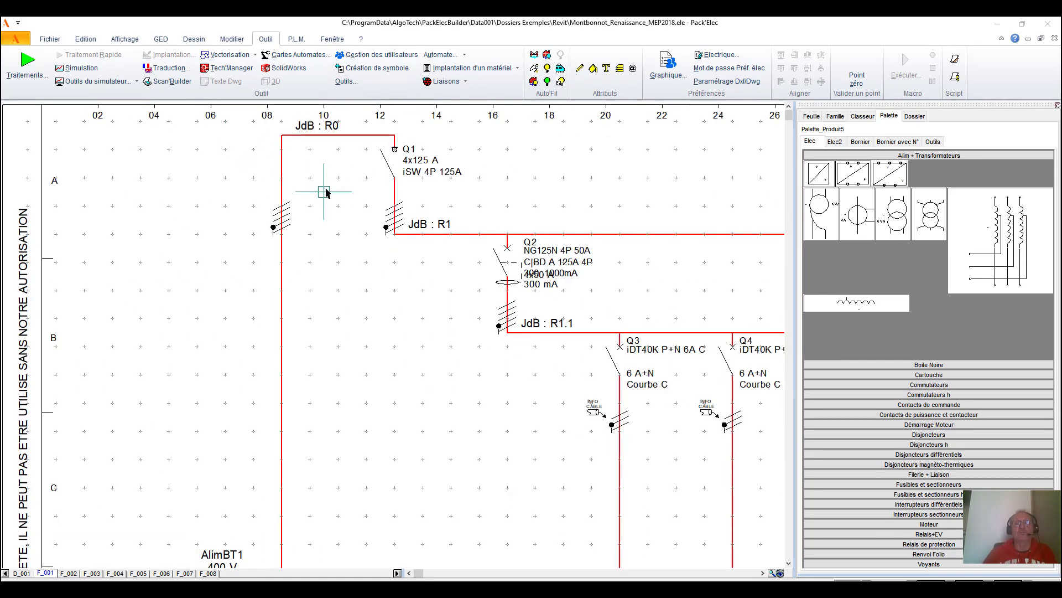
{"action": "scroll", "coordinate": [325, 188], "scroll_direction": "down", "scroll_amount": 1}
{"action": "scroll", "coordinate": [342, 270], "scroll_direction": "down", "scroll_amount": 1}
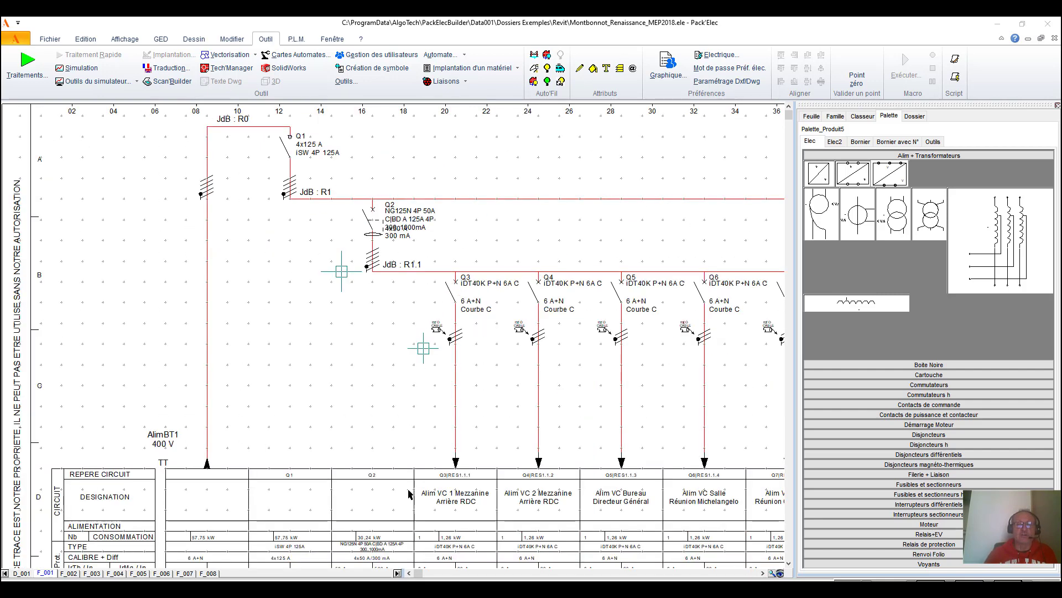
{"action": "scroll", "coordinate": [408, 494], "scroll_direction": "down", "scroll_amount": 1}
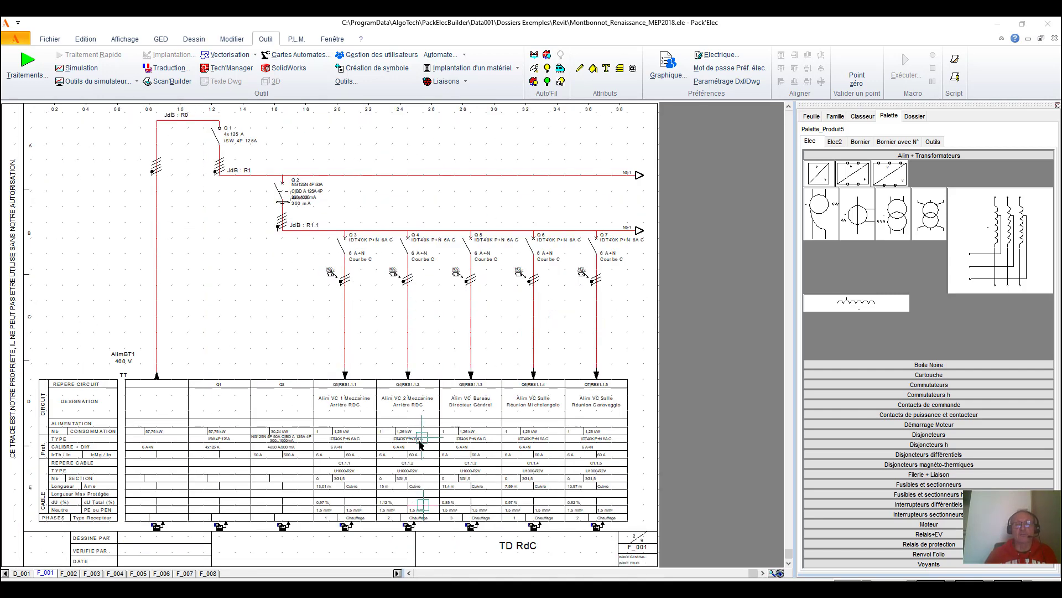
- Examine the circuit data tables on TD RdC schematic folios F_001 and F_004, including the Eclairage ALGOTECH circuit
{"action": "scroll", "coordinate": [420, 444], "scroll_direction": "up", "scroll_amount": 3}
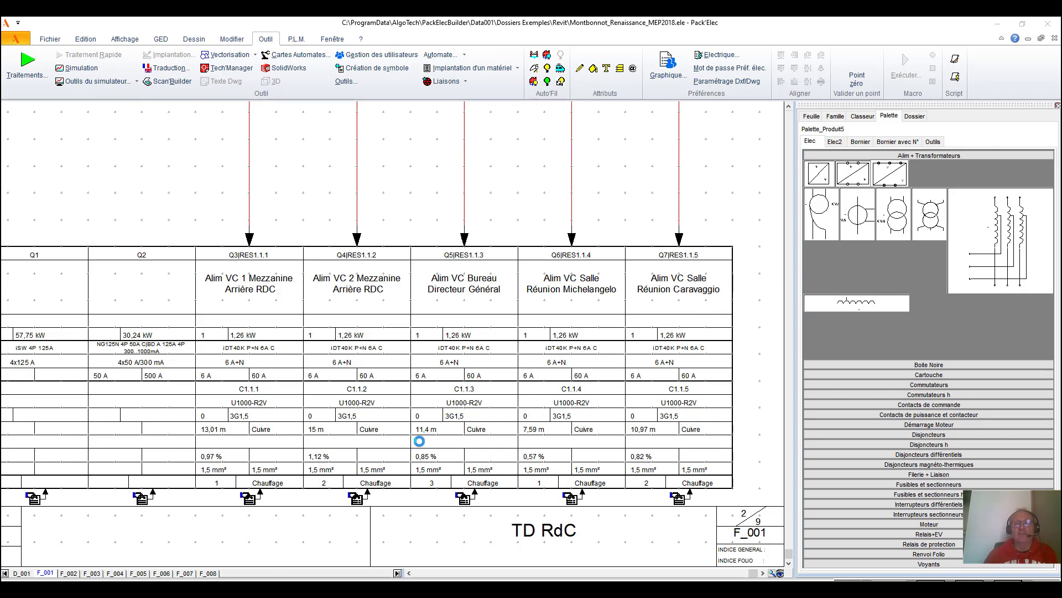
{"action": "scroll", "coordinate": [420, 444], "scroll_direction": "down", "scroll_amount": 1}
{"action": "scroll", "coordinate": [332, 470], "scroll_direction": "down", "scroll_amount": 1}
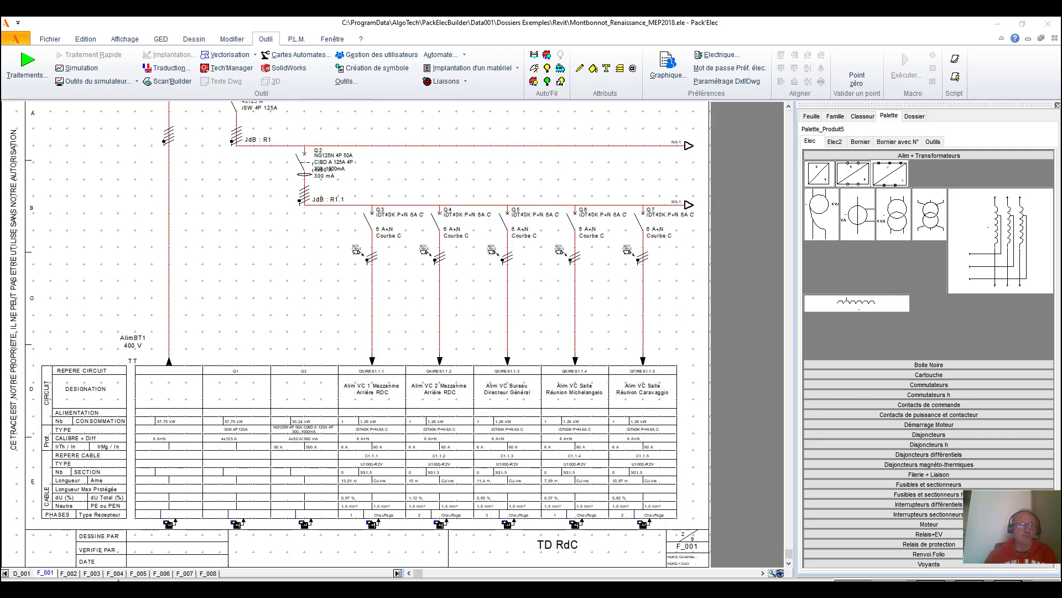
{"action": "scroll", "coordinate": [166, 553], "scroll_direction": "down", "scroll_amount": 1}
{"action": "left_click", "coordinate": [116, 573]}
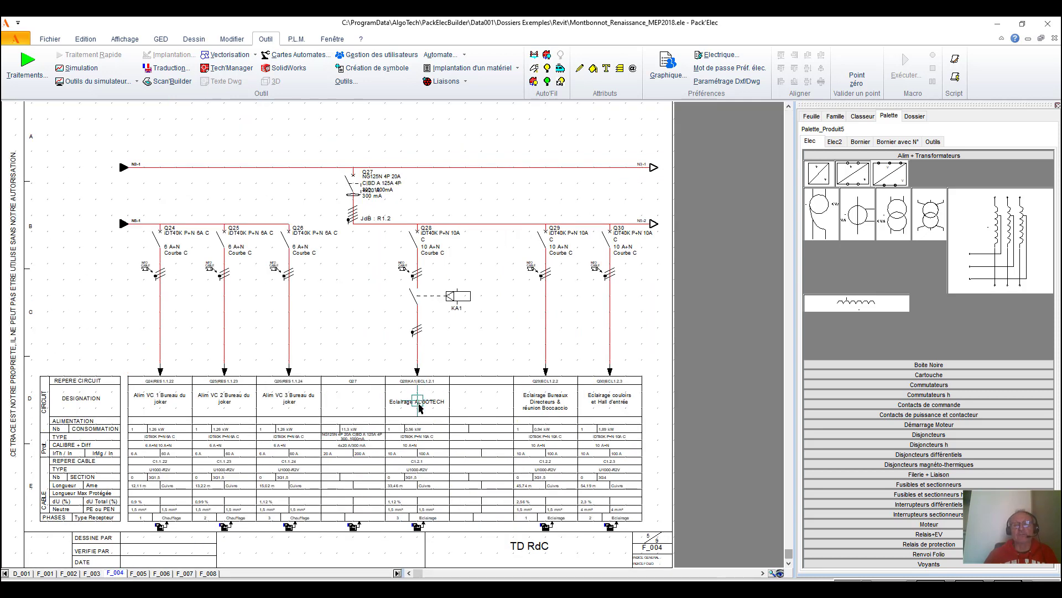
{"action": "scroll", "coordinate": [419, 408], "scroll_direction": "up", "scroll_amount": 1}
{"action": "scroll", "coordinate": [420, 409], "scroll_direction": "up", "scroll_amount": 1}
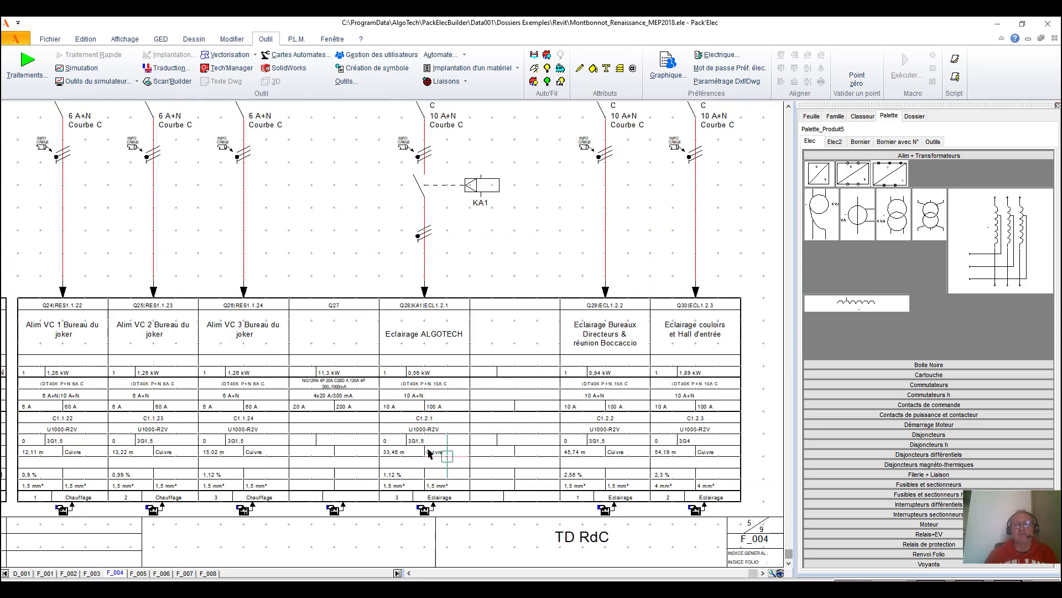
{"action": "scroll", "coordinate": [431, 453], "scroll_direction": "up", "scroll_amount": 1}
{"action": "scroll", "coordinate": [430, 454], "scroll_direction": "up", "scroll_amount": 1}
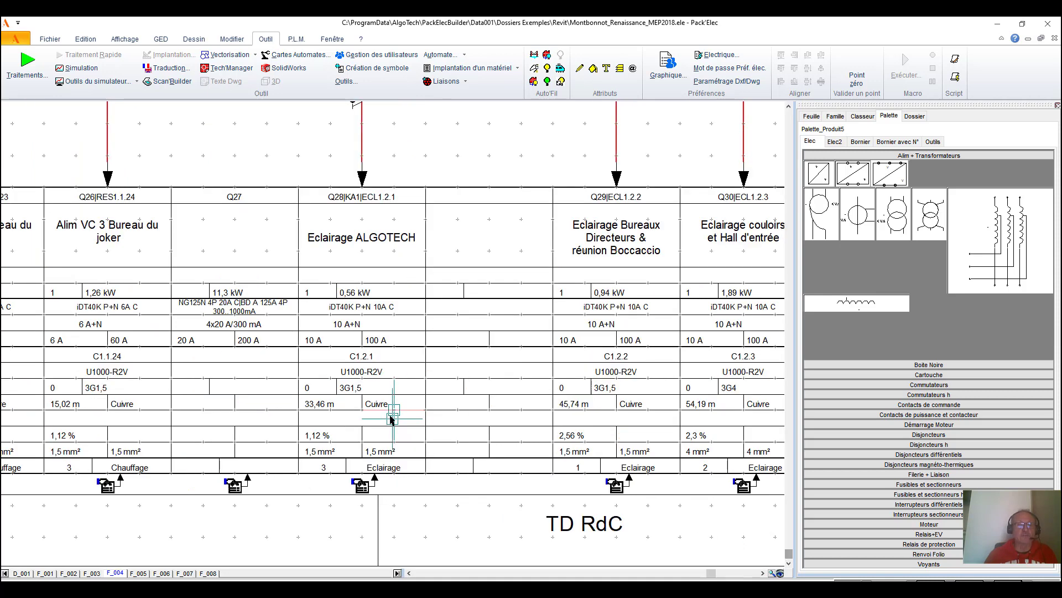
{"action": "scroll", "coordinate": [404, 437], "scroll_direction": "down", "scroll_amount": 1}
{"action": "scroll", "coordinate": [211, 554], "scroll_direction": "down", "scroll_amount": 1}
- Examine the BIS and TER first-floor sanitary lighting circuits on folio F_006
{"action": "left_click", "coordinate": [186, 573]}
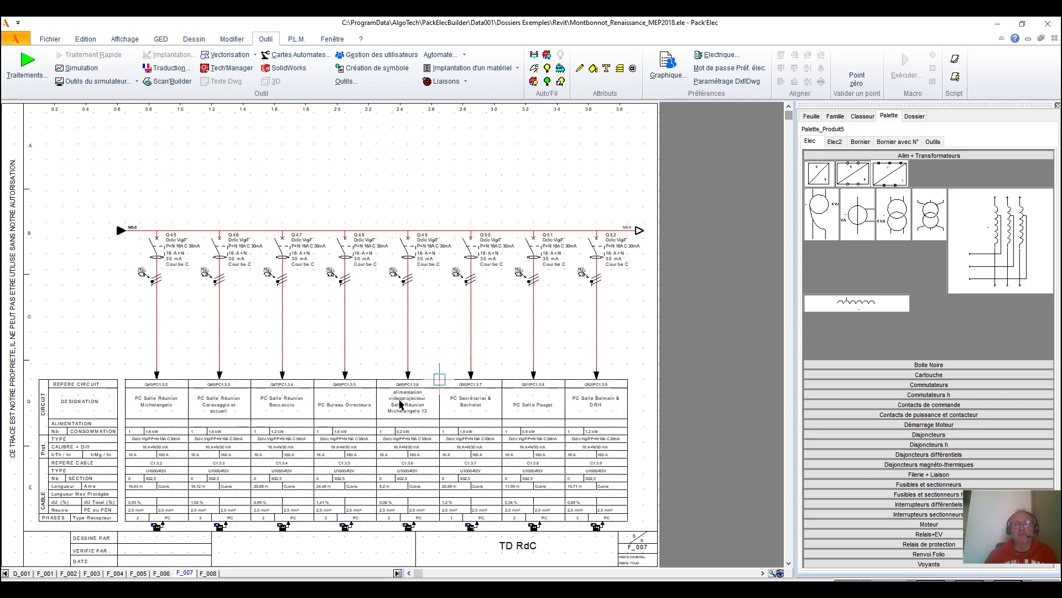
{"action": "left_click", "coordinate": [161, 574]}
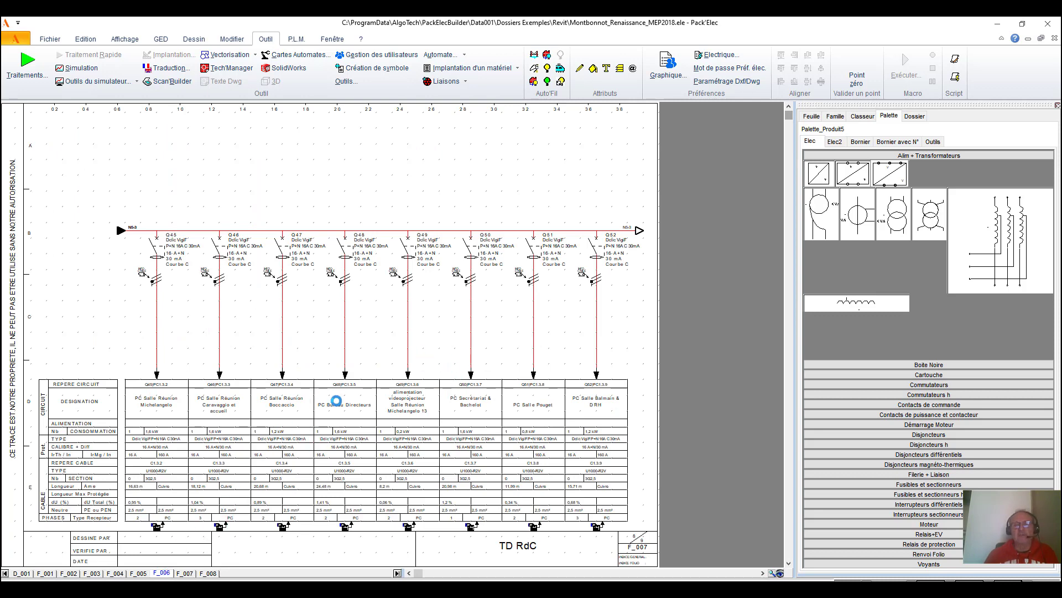
{"action": "scroll", "coordinate": [426, 409], "scroll_direction": "up", "scroll_amount": 4}
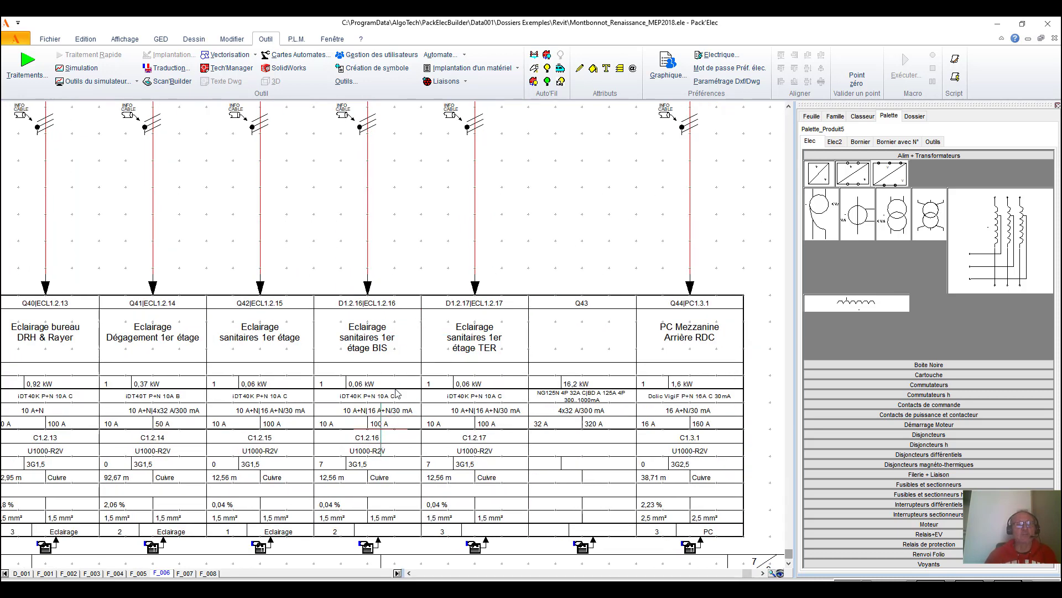
{"action": "scroll", "coordinate": [396, 392], "scroll_direction": "down", "scroll_amount": 1}
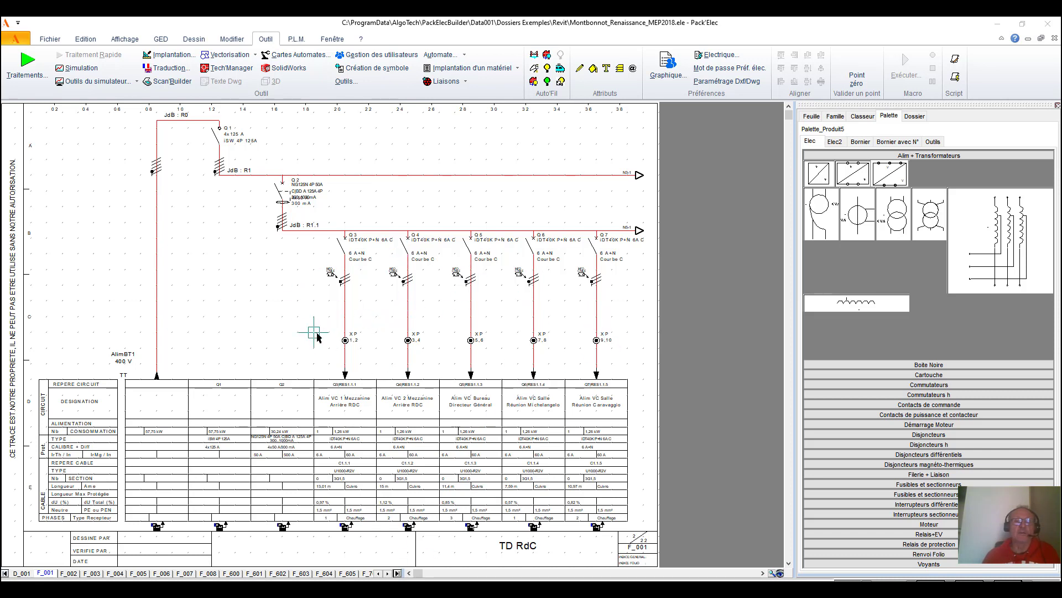
- Look through the XP terminal block folios from F_600 onward and the cable schedule starting on folio F_700
{"action": "left_click", "coordinate": [231, 573]}
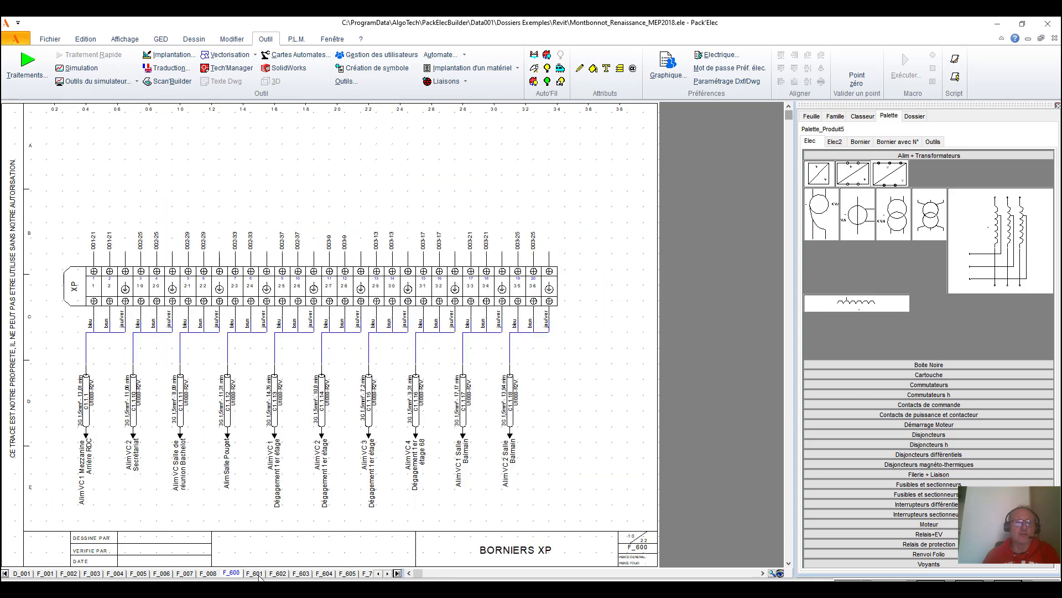
{"action": "left_click", "coordinate": [259, 575]}
{"action": "left_click", "coordinate": [301, 574]}
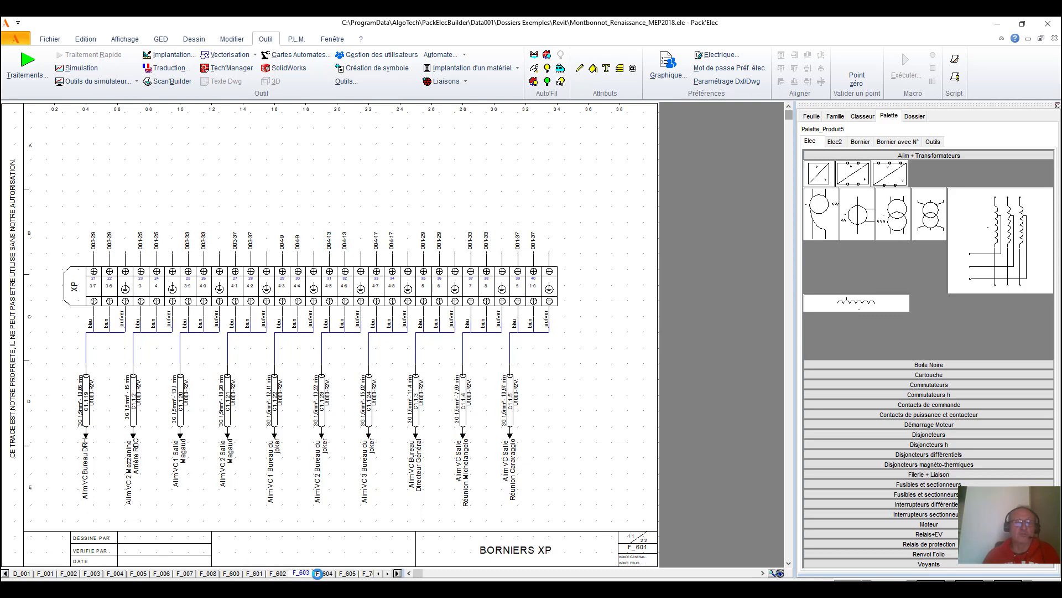
{"action": "left_click", "coordinate": [323, 573]}
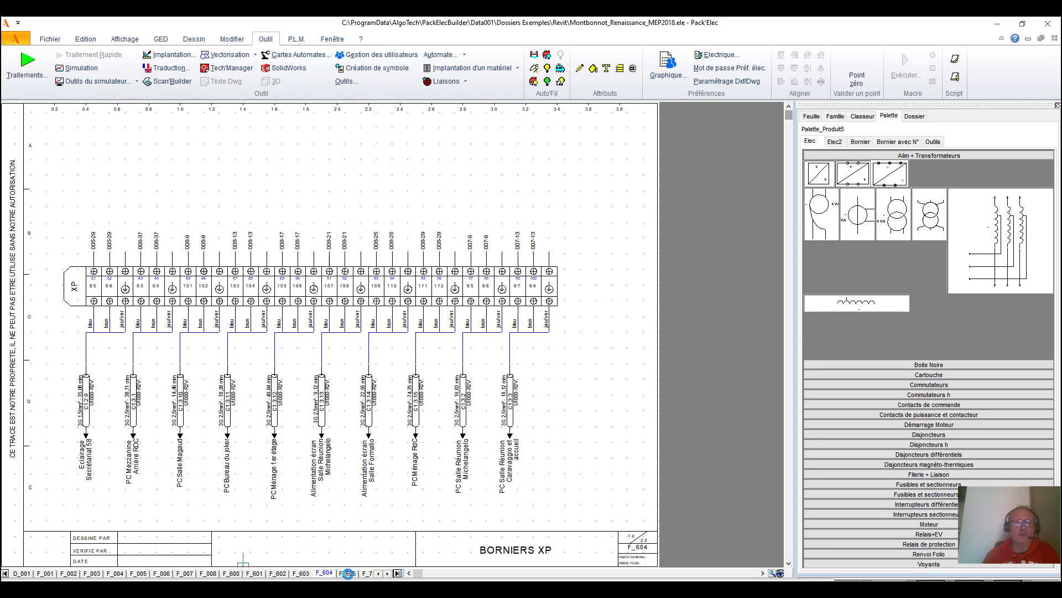
{"action": "left_click", "coordinate": [348, 574]}
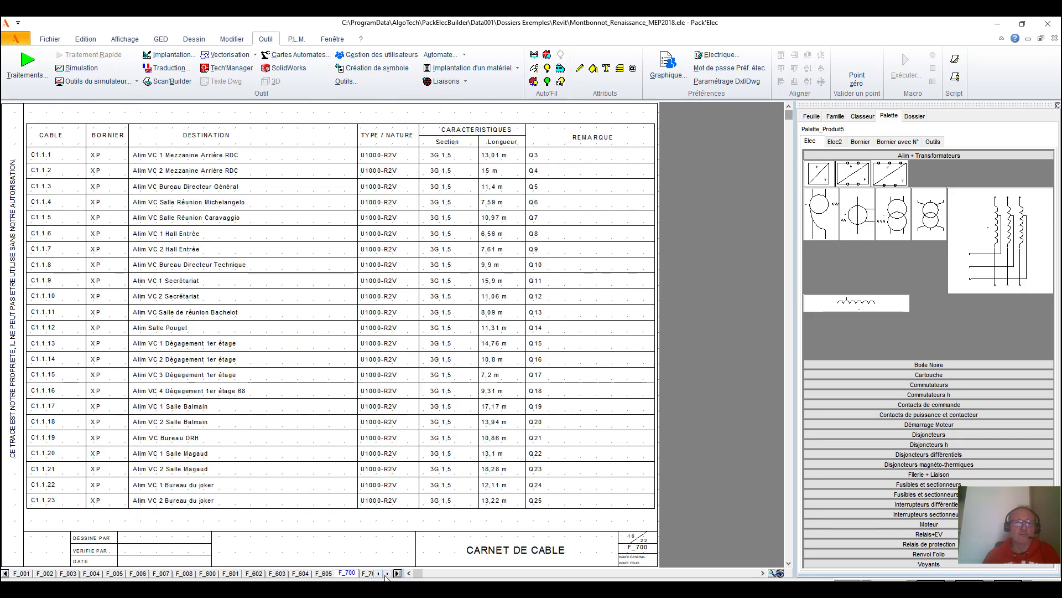
{"action": "left_click", "coordinate": [387, 573]}
{"action": "left_click", "coordinate": [387, 573]}
{"action": "left_click", "coordinate": [347, 573]}
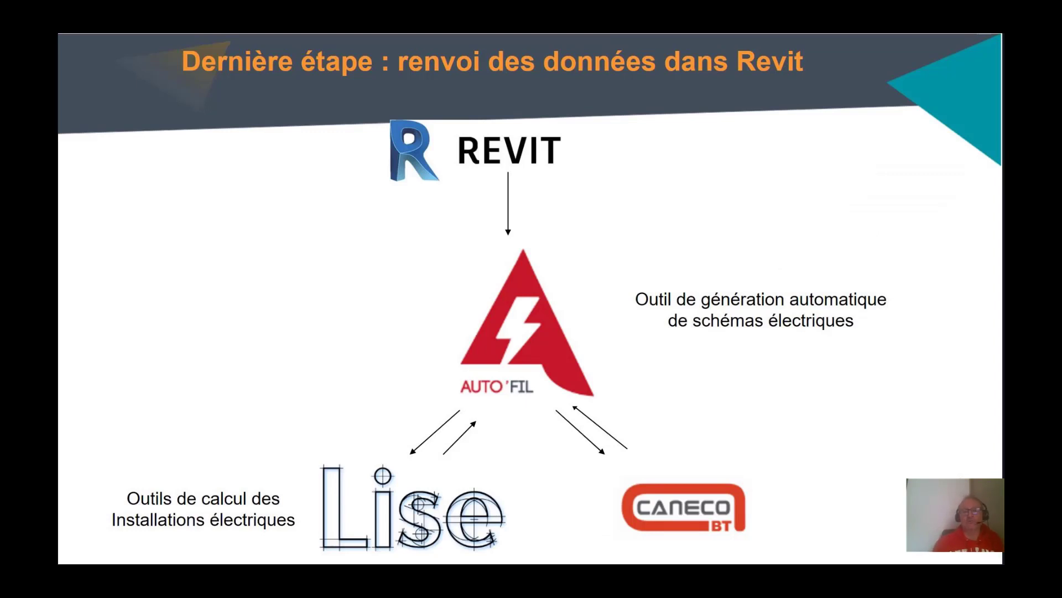
{"action": "key", "text": "Right"}
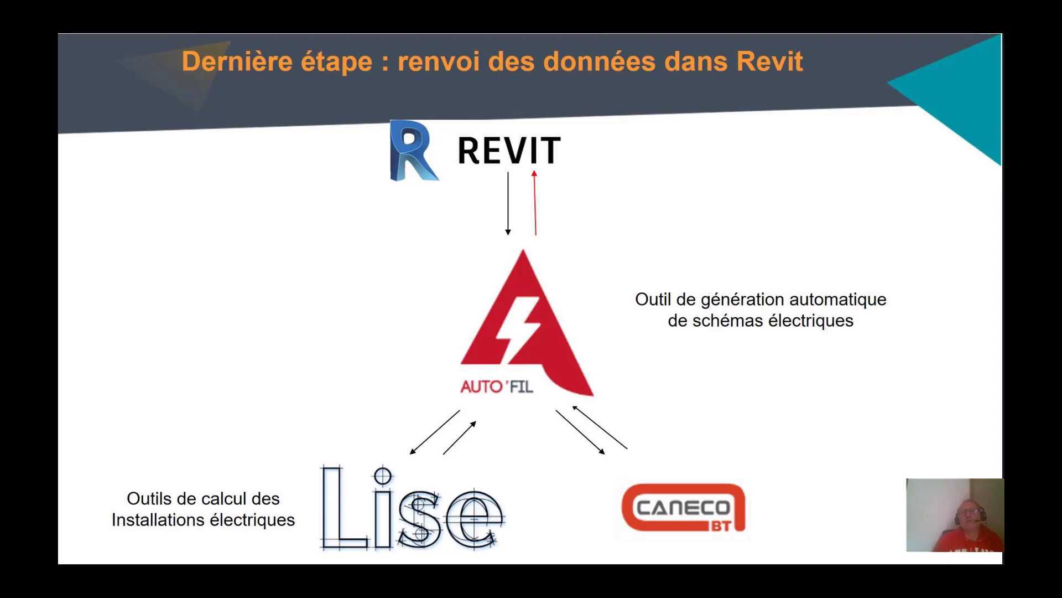
- Switch to Pack'Elec and export the Montbonnot_Renaissance_MEP2019 data to Revit through Auto'Fil, accepting the two added TD RDC circuits
{"action": "key", "text": "alt+Tab"}
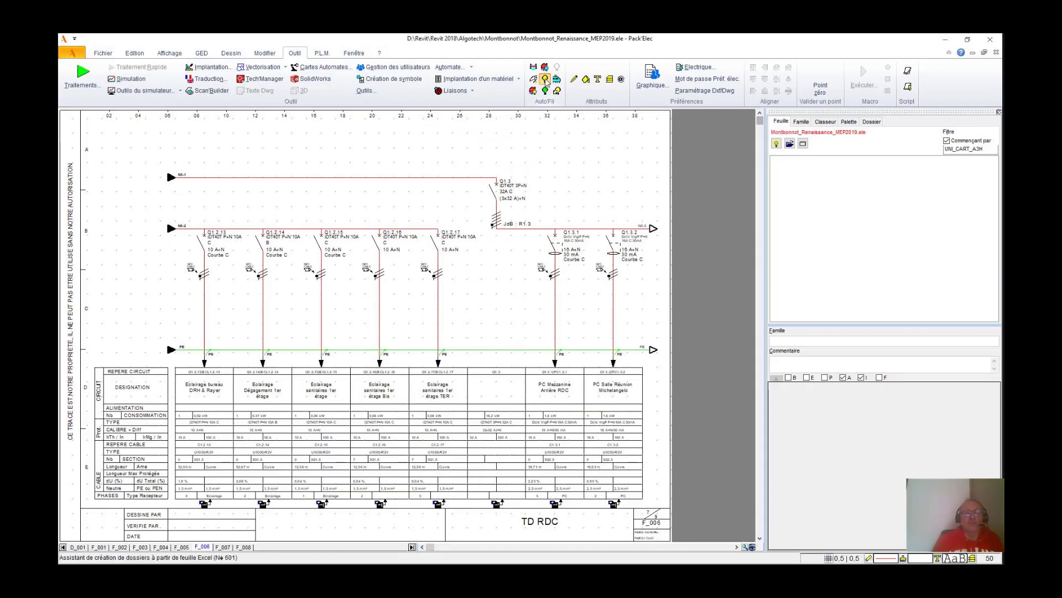
{"action": "left_click", "coordinate": [546, 80]}
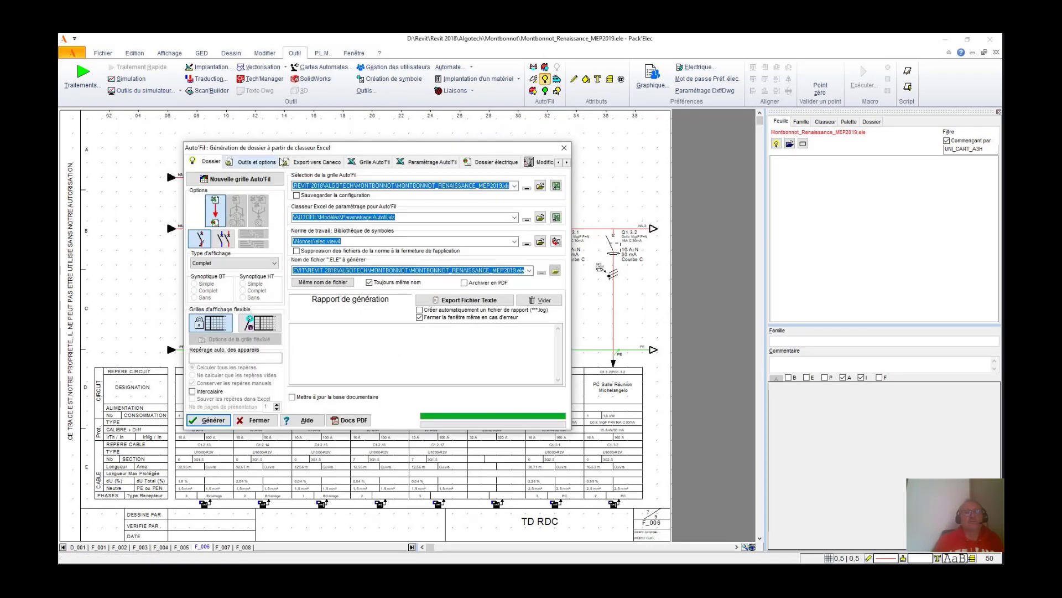
{"action": "left_click", "coordinate": [275, 163]}
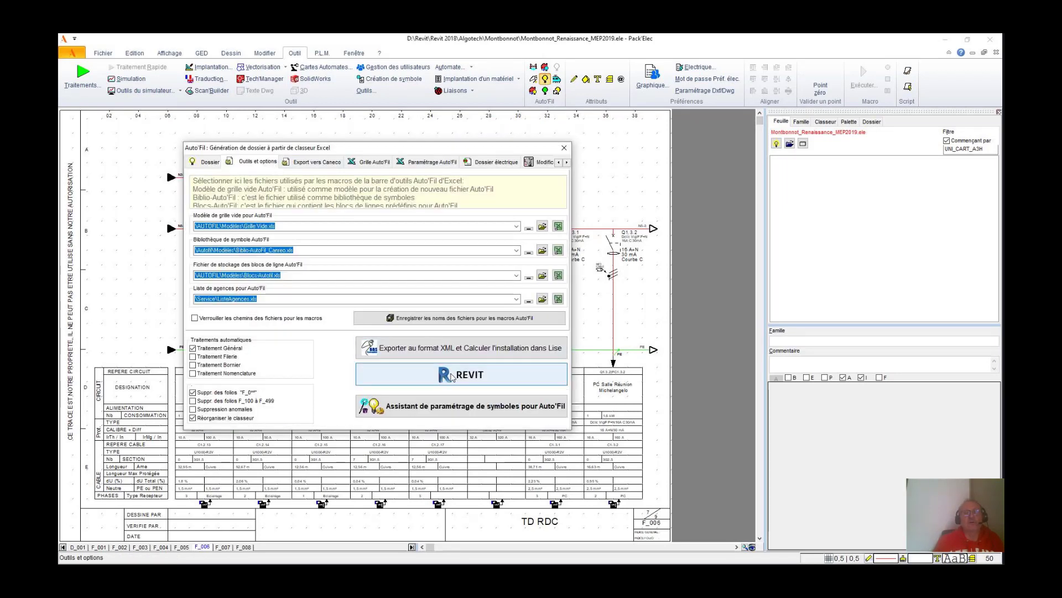
{"action": "left_click", "coordinate": [452, 376]}
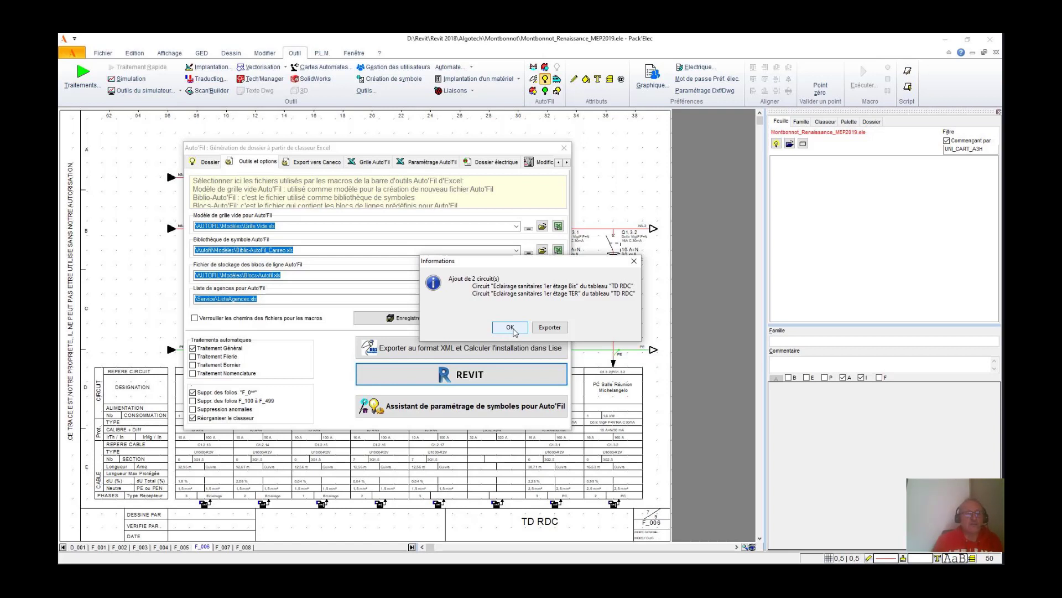
{"action": "left_click", "coordinate": [511, 329]}
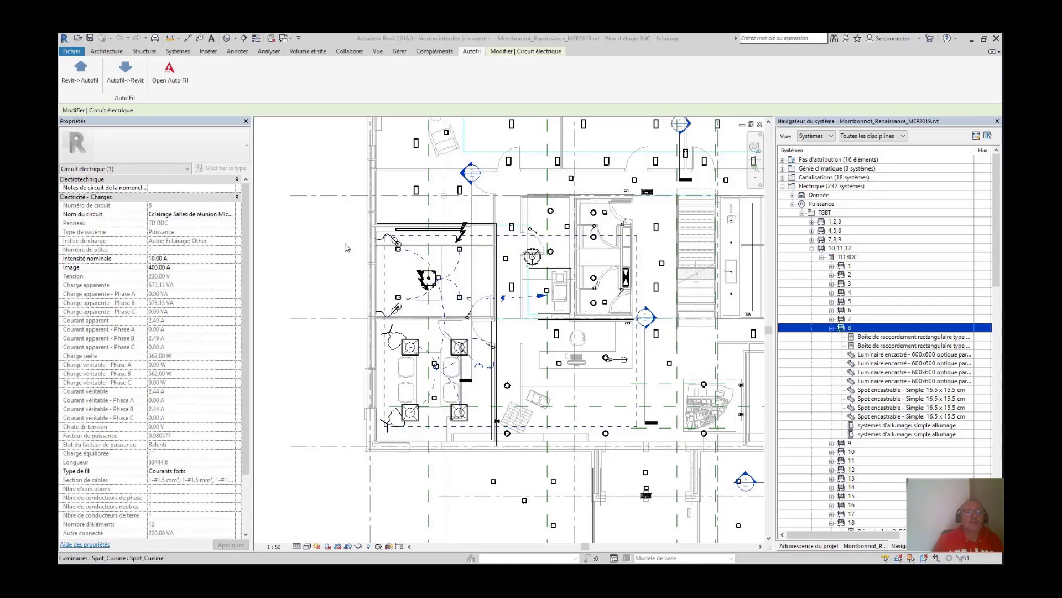
- Switch to Revit and import the Auto'Fil export JSON file whose name starts with MONTBONNOT_RENAISSANCE_MEP2019_e into the model
{"action": "left_click", "coordinate": [126, 74]}
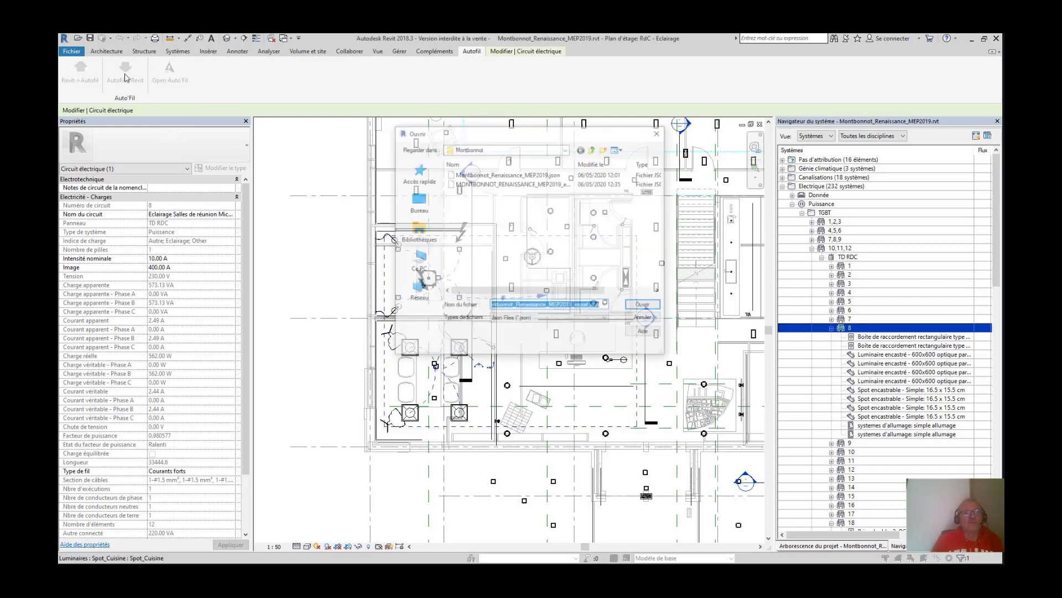
{"action": "left_click", "coordinate": [546, 184]}
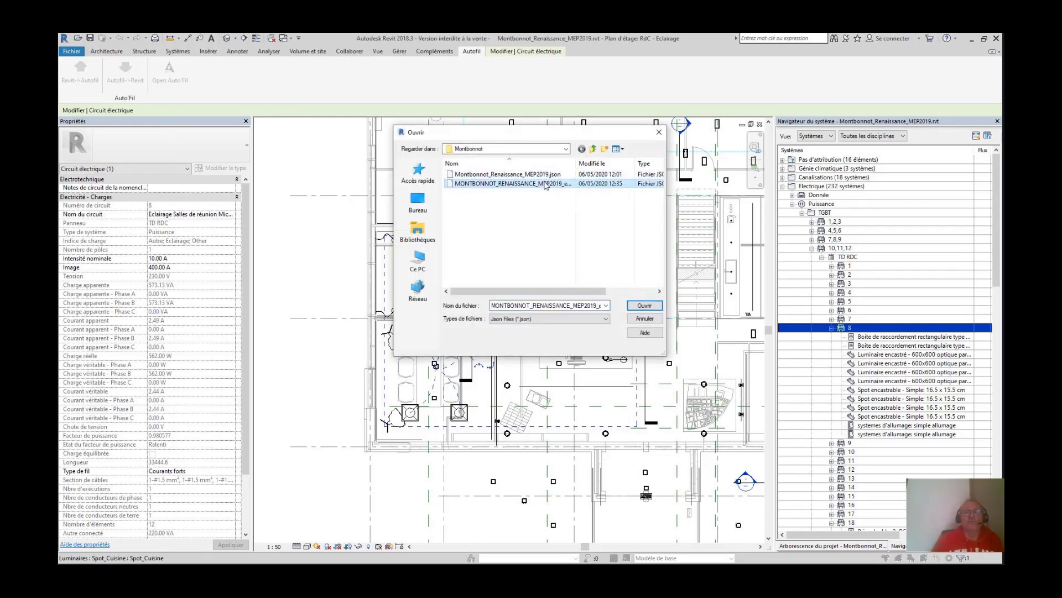
{"action": "left_click", "coordinate": [654, 307]}
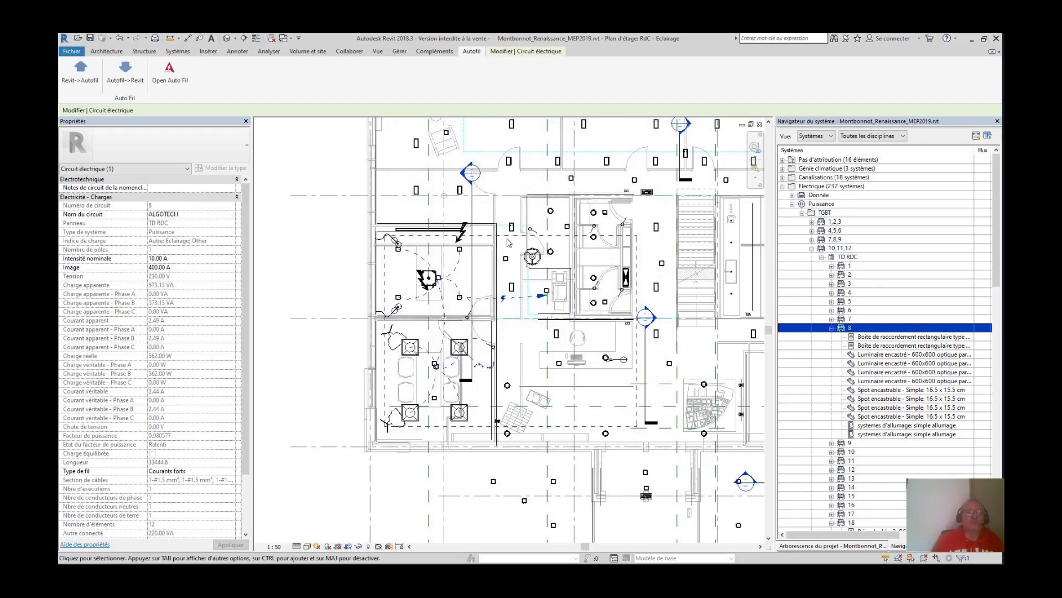
- Check the circuit name property of TD RDC circuit 8
{"action": "left_click", "coordinate": [187, 214]}
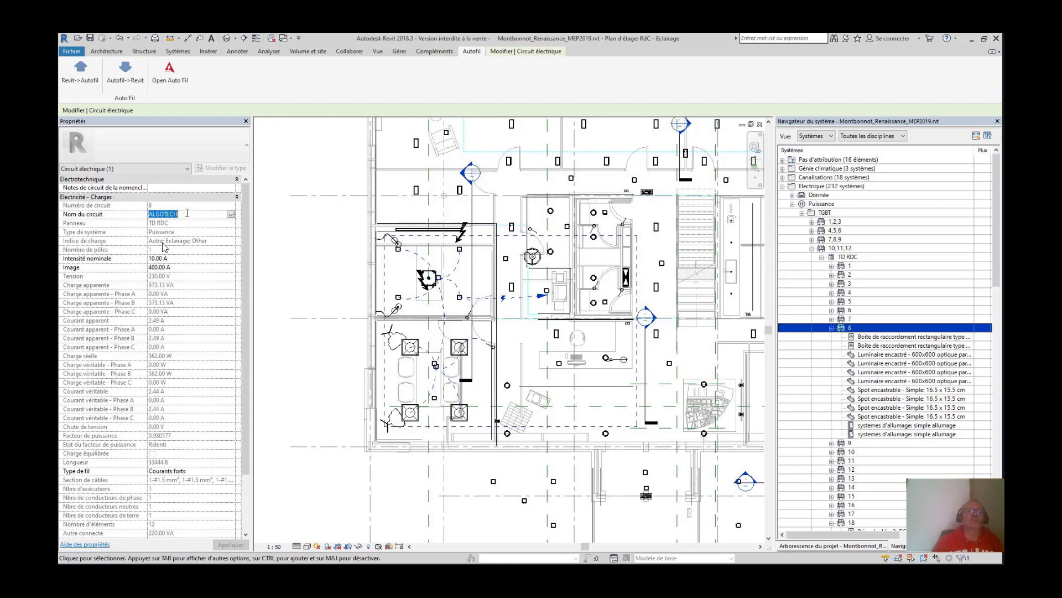
{"action": "left_click", "coordinate": [188, 213]}
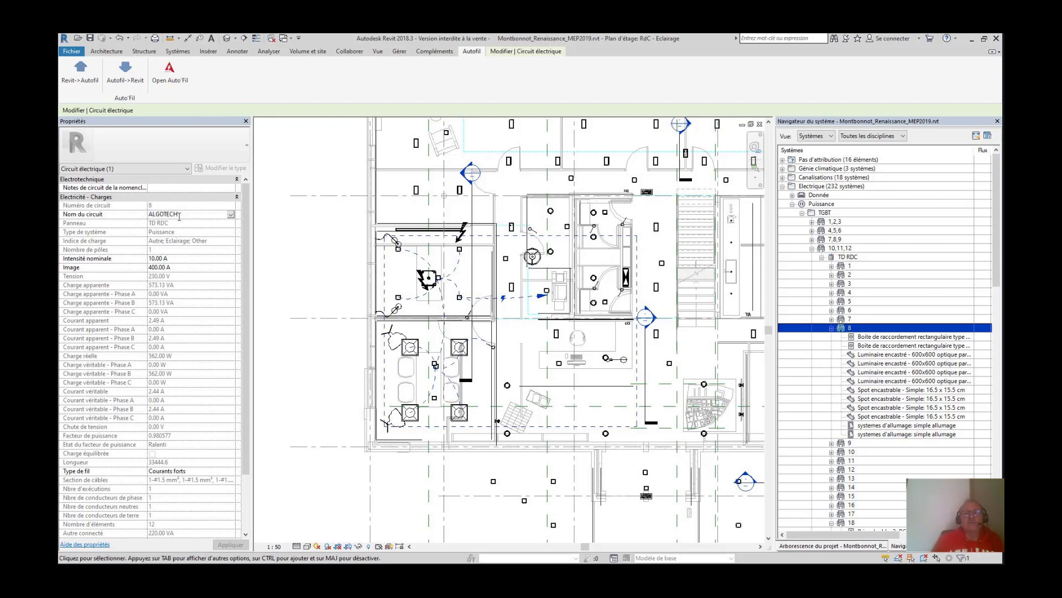
{"action": "left_click_drag", "start_coordinate": [180, 215], "coordinate": [146, 213]}
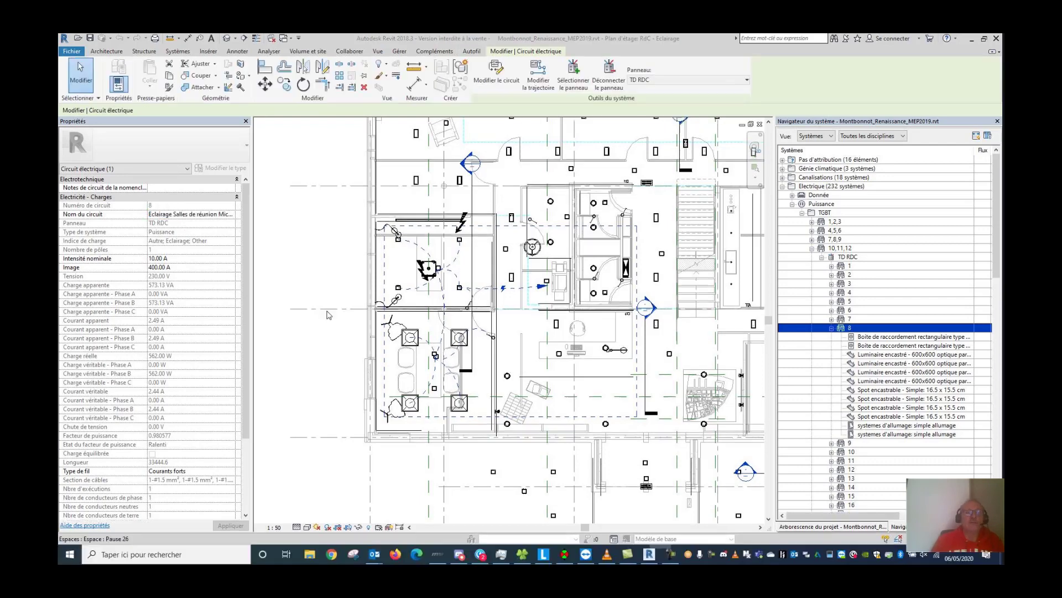
- Turn on the cable tray and cable tray fitting categories in the RdC - Eclairage floor plan's visibility overrides, and deselect the circuit
{"action": "key", "text": "v"}
{"action": "key", "text": "v"}
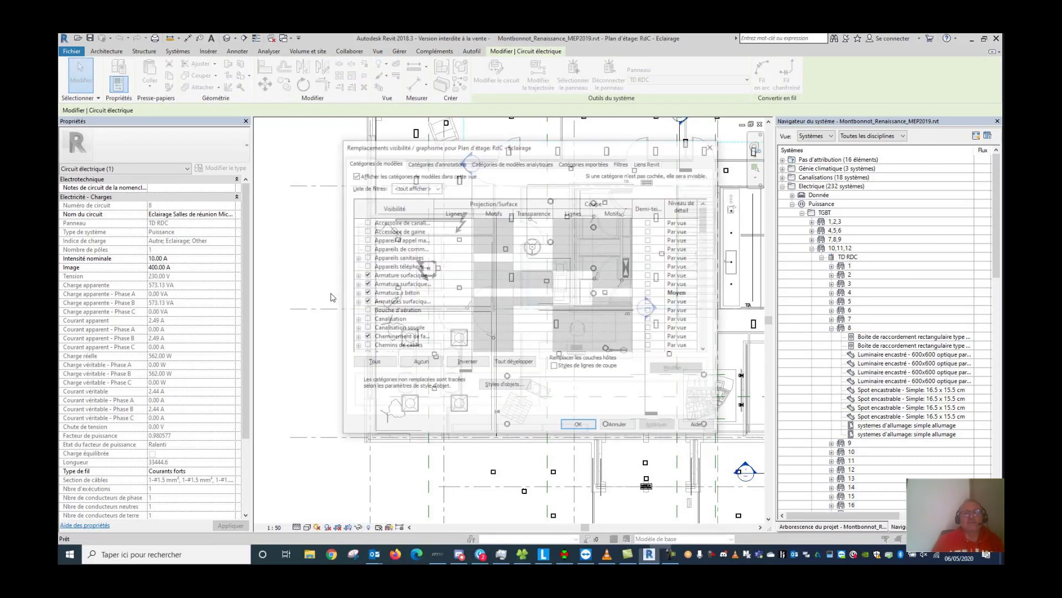
{"action": "scroll", "coordinate": [385, 330], "scroll_direction": "down", "scroll_amount": 1}
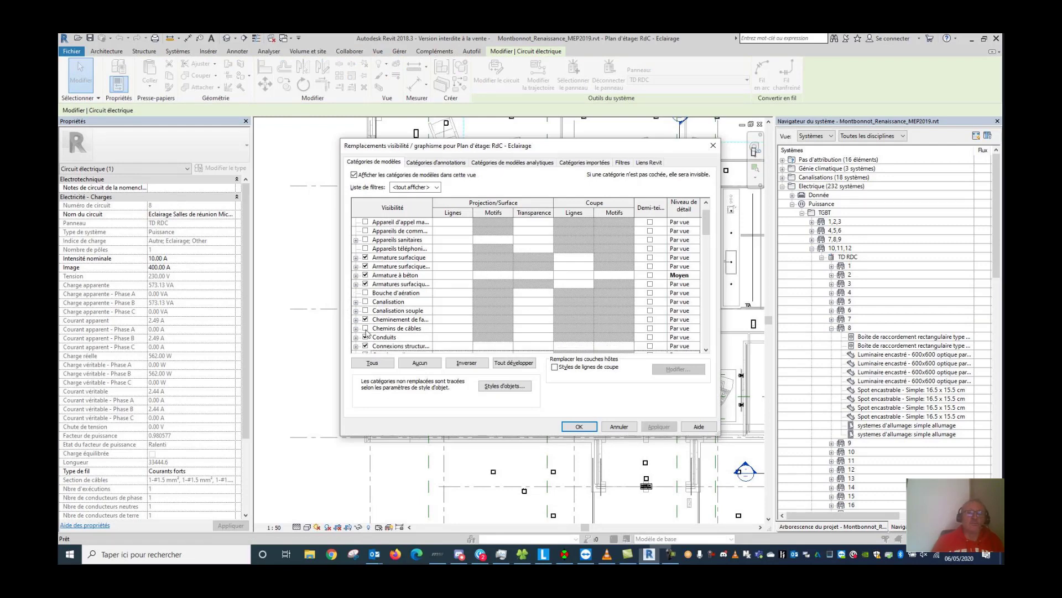
{"action": "left_click", "coordinate": [365, 328]}
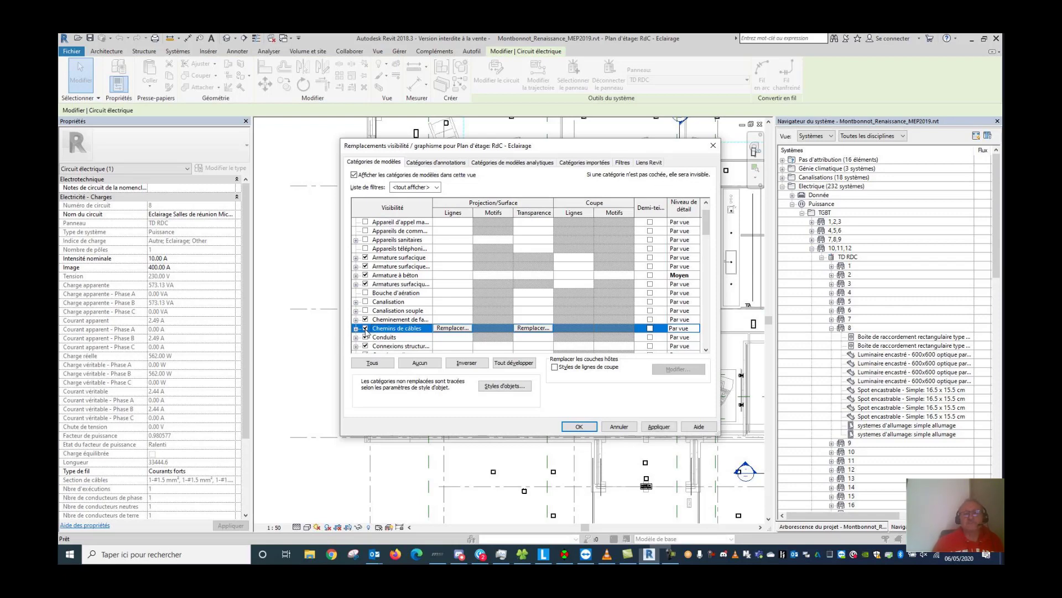
{"action": "scroll", "coordinate": [442, 305], "scroll_direction": "down", "scroll_amount": 1}
{"action": "scroll", "coordinate": [446, 310], "scroll_direction": "down", "scroll_amount": 12}
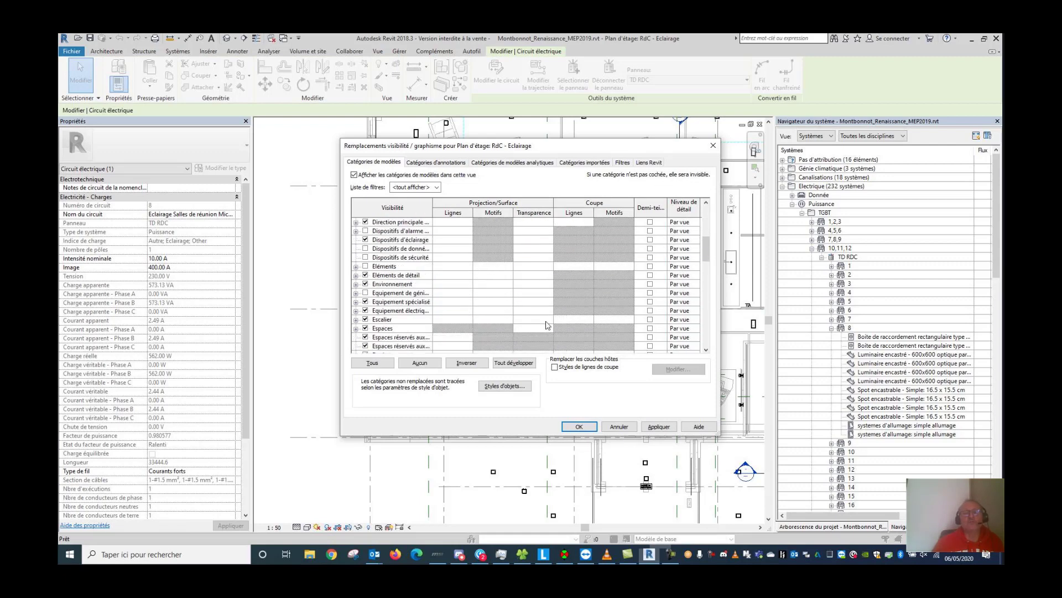
{"action": "scroll", "coordinate": [460, 326], "scroll_direction": "down", "scroll_amount": 4}
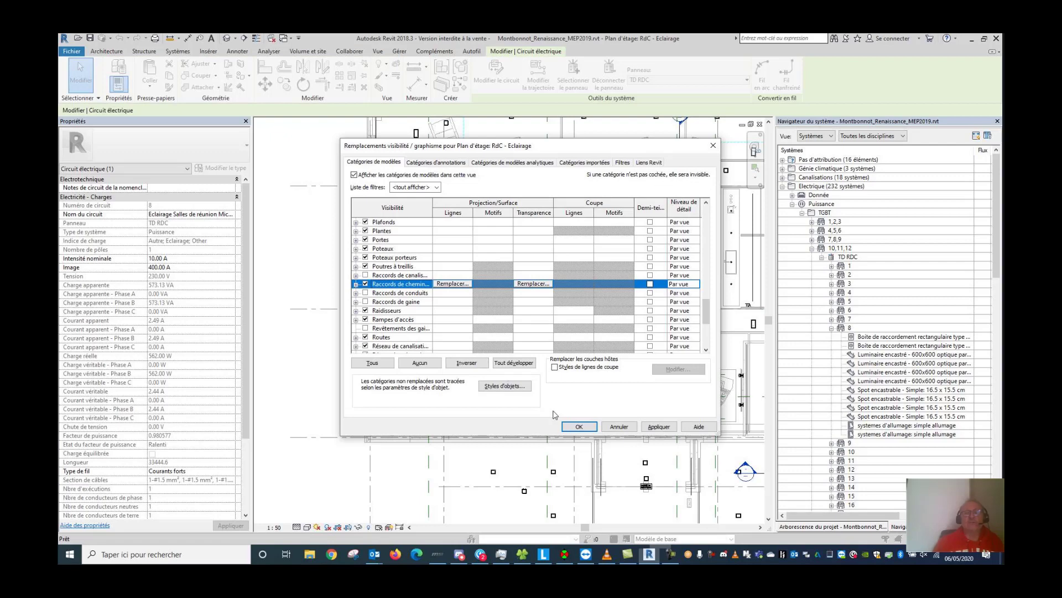
{"action": "left_click", "coordinate": [579, 426]}
{"action": "key", "text": "Escape"}
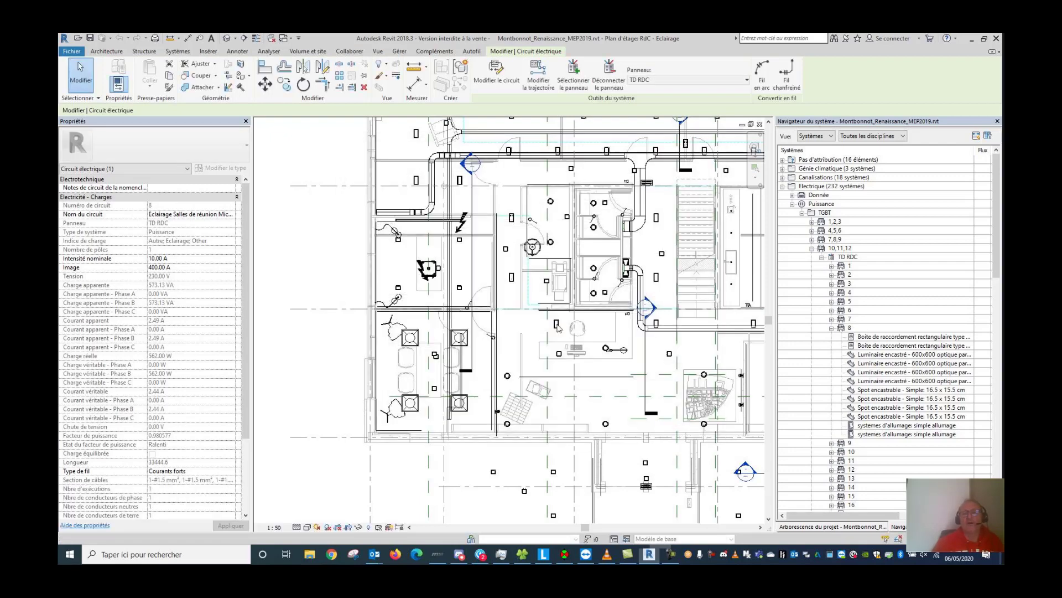
- Examine the cable tray route around the sanitary rooms and staircase on the RdC - Eclairage plan
{"action": "scroll", "coordinate": [646, 301], "scroll_direction": "down", "scroll_amount": 1}
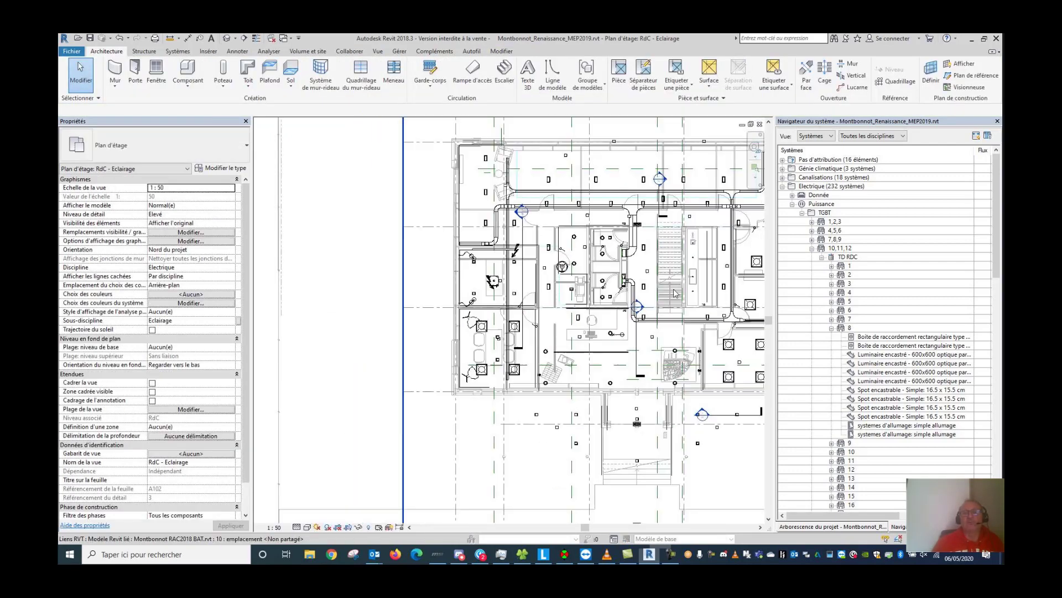
{"action": "scroll", "coordinate": [672, 290], "scroll_direction": "down", "scroll_amount": 1}
{"action": "middle_click_drag", "start_coordinate": [692, 287], "coordinate": [557, 305]}
{"action": "scroll", "coordinate": [489, 294], "scroll_direction": "up", "scroll_amount": 4}
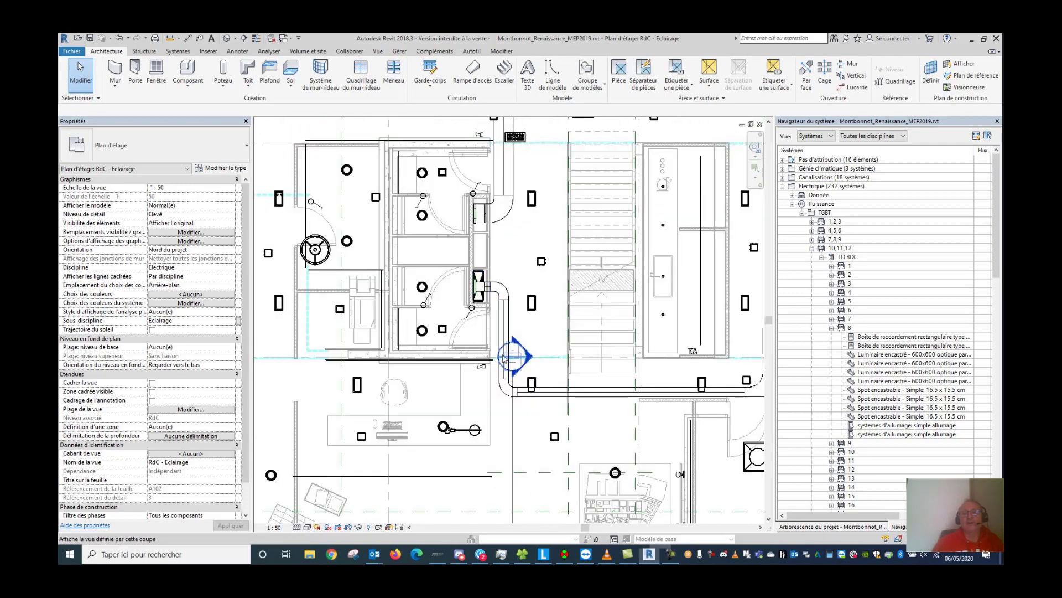
{"action": "middle_click_drag", "start_coordinate": [714, 371], "coordinate": [629, 372]}
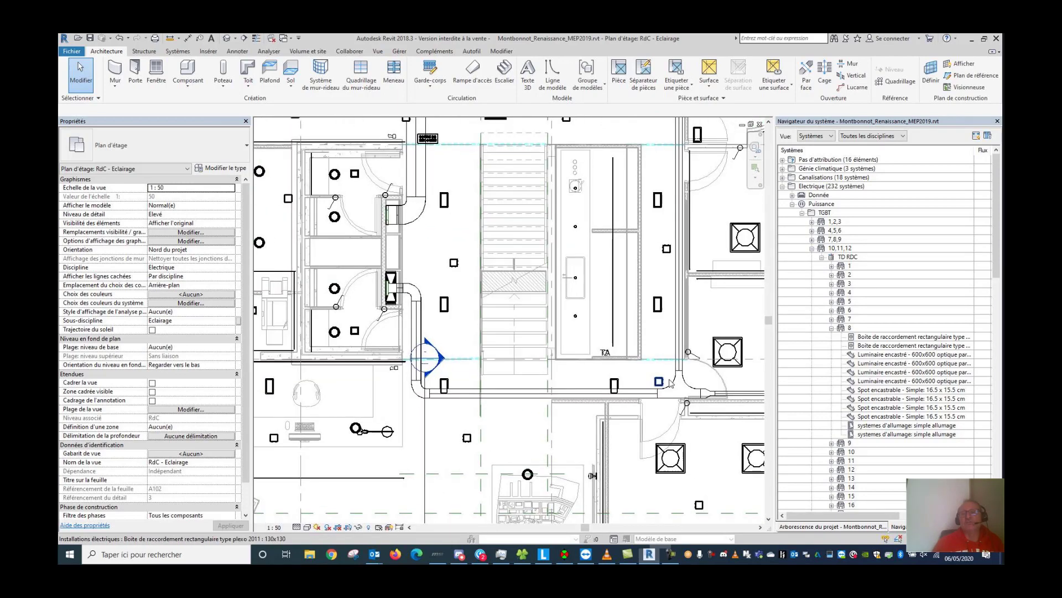
- Edit the path of TD RDC circuit 8 and set its path mode to Dispositif le plus éloigné
{"action": "scroll", "coordinate": [676, 221], "scroll_direction": "down", "scroll_amount": 2}
{"action": "scroll", "coordinate": [615, 169], "scroll_direction": "down", "scroll_amount": 1}
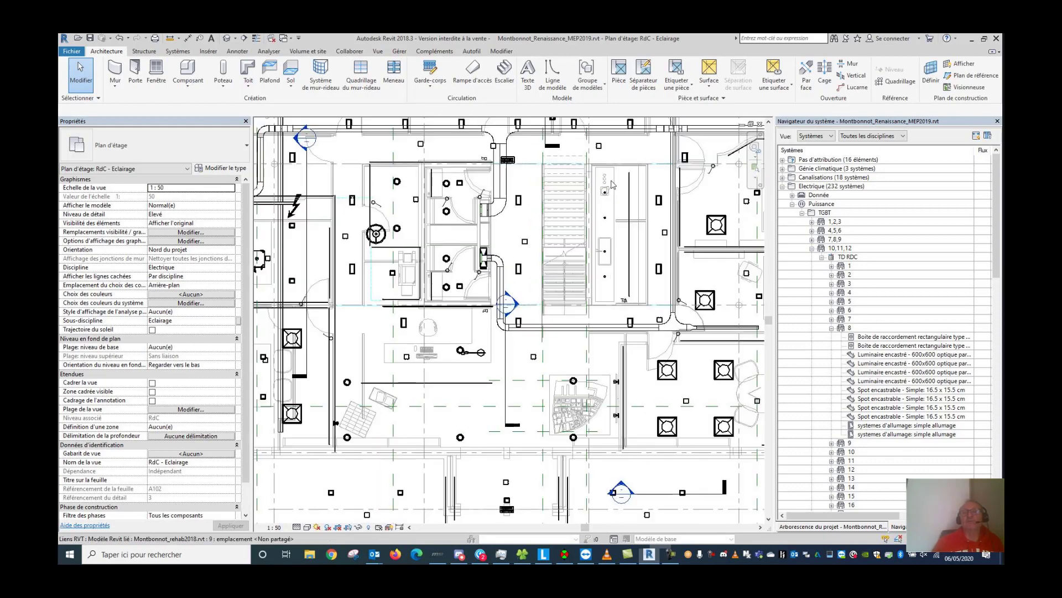
{"action": "scroll", "coordinate": [335, 167], "scroll_direction": "down", "scroll_amount": 1}
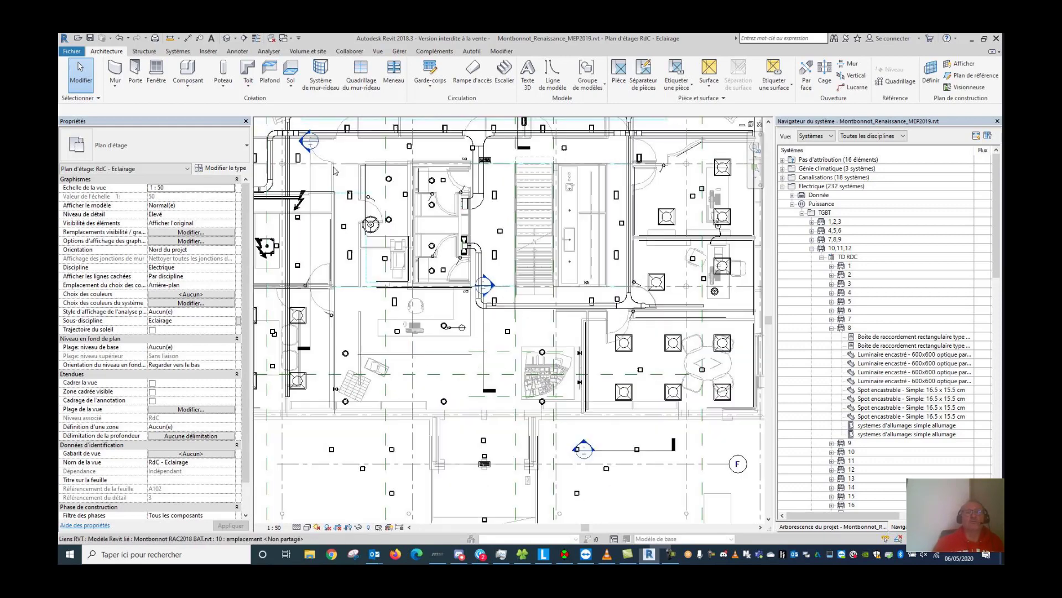
{"action": "middle_click_drag", "start_coordinate": [334, 180], "coordinate": [396, 182]}
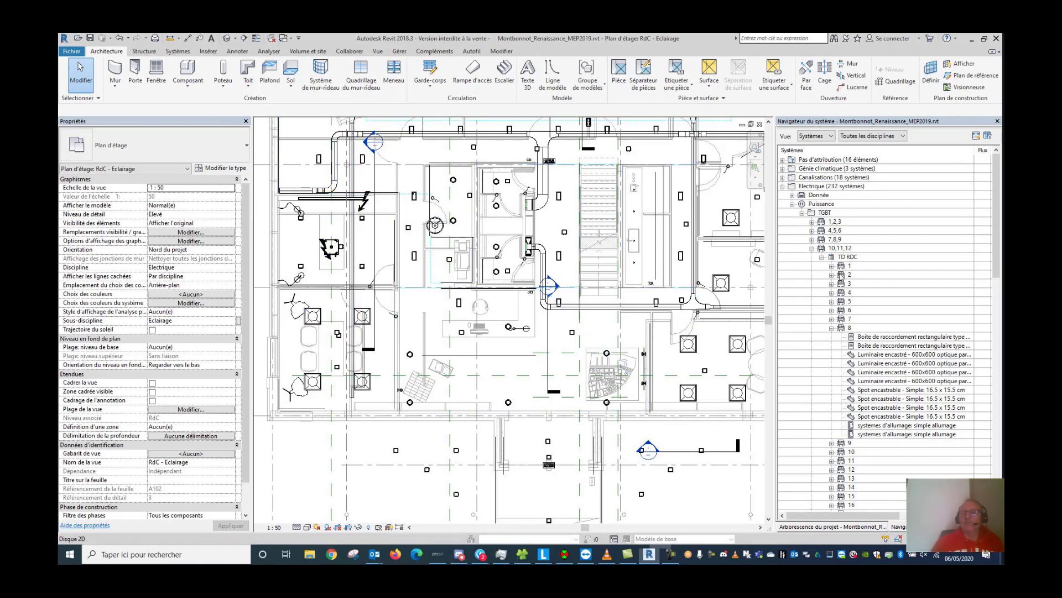
{"action": "left_click", "coordinate": [849, 328]}
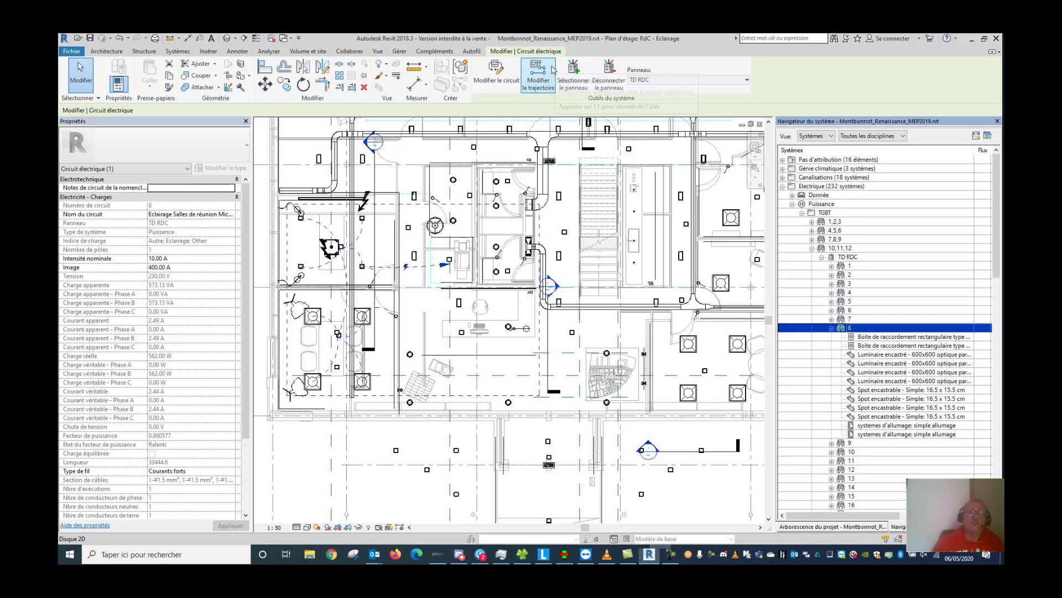
{"action": "left_click", "coordinate": [539, 77]}
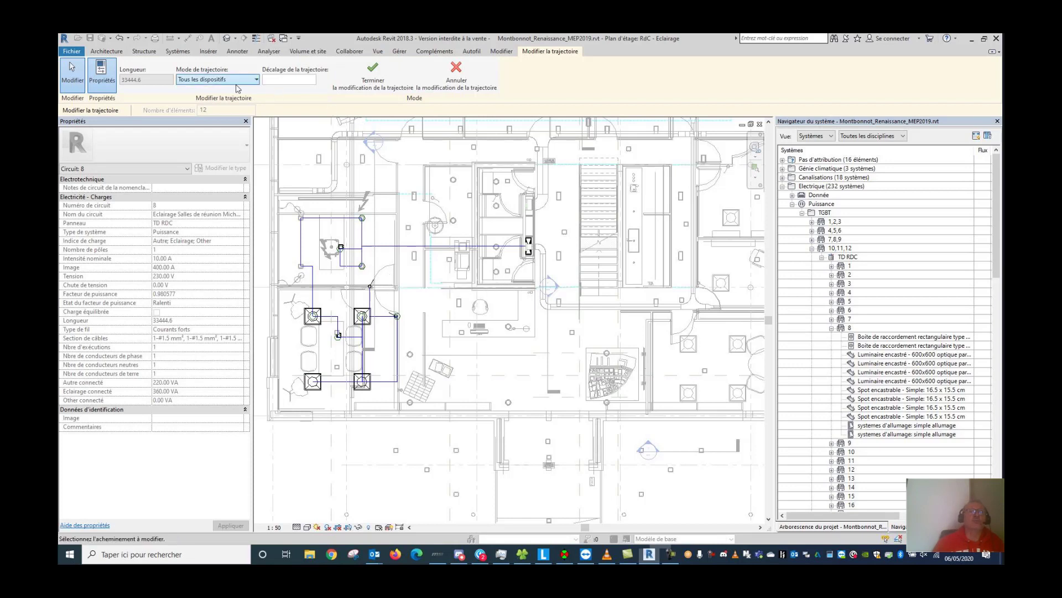
{"action": "left_click", "coordinate": [258, 80]}
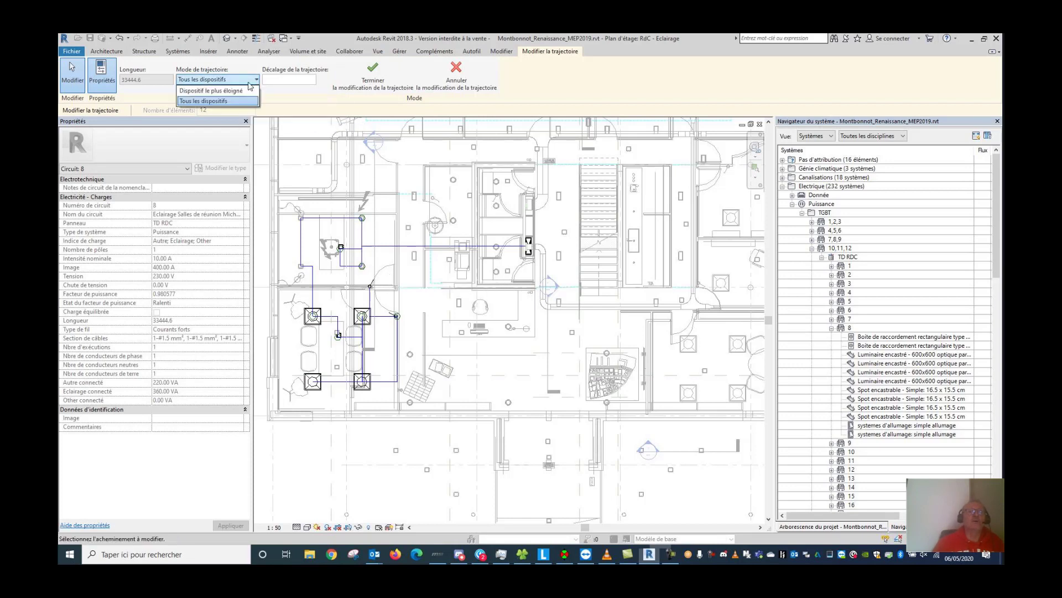
{"action": "left_click", "coordinate": [232, 92]}
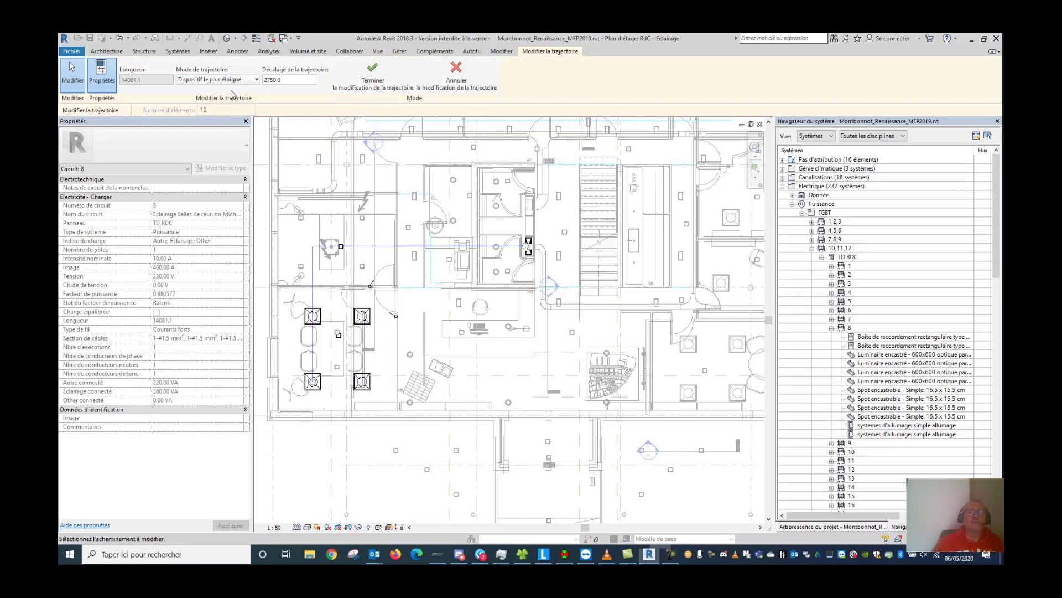
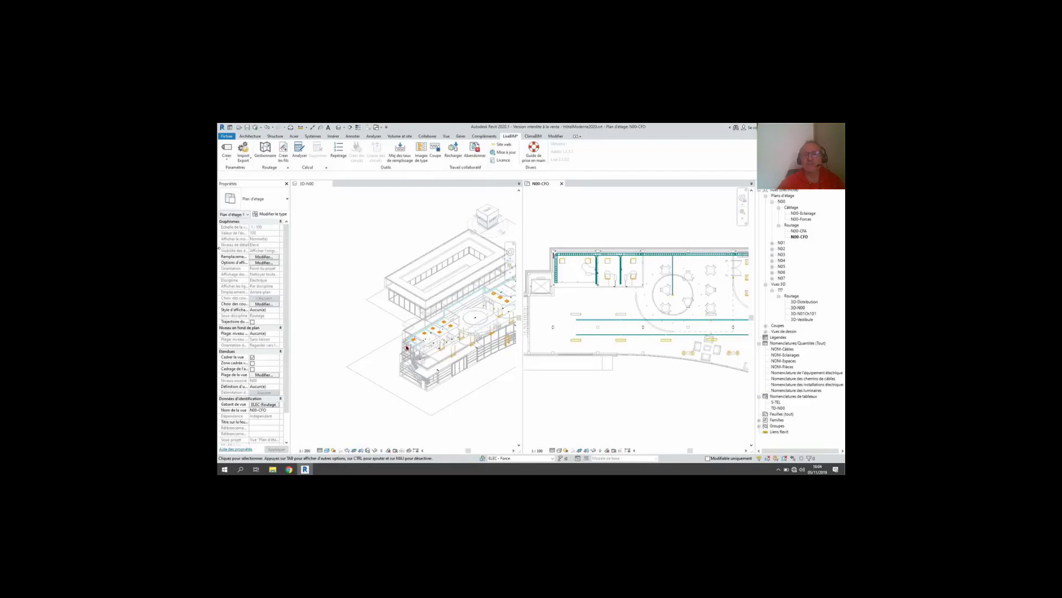
- In the Revit 2020 hotel model, open the LiseBIM routing manager for panel TD-N00 and expand its circuit list
{"action": "left_click", "coordinate": [401, 292]}
{"action": "scroll", "coordinate": [401, 292], "scroll_direction": "up", "scroll_amount": 5}
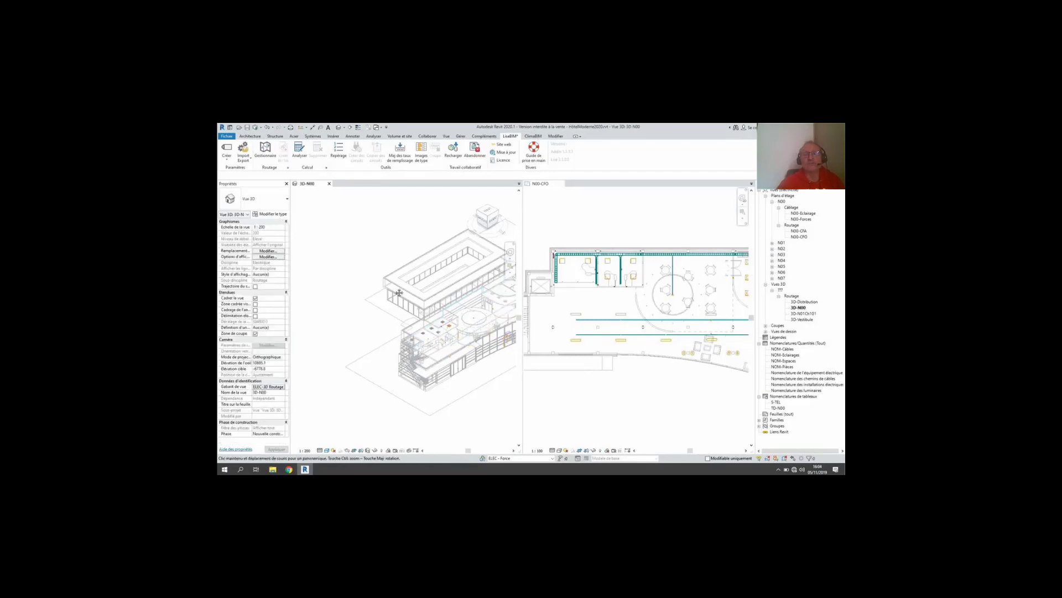
{"action": "left_click", "coordinate": [621, 207]}
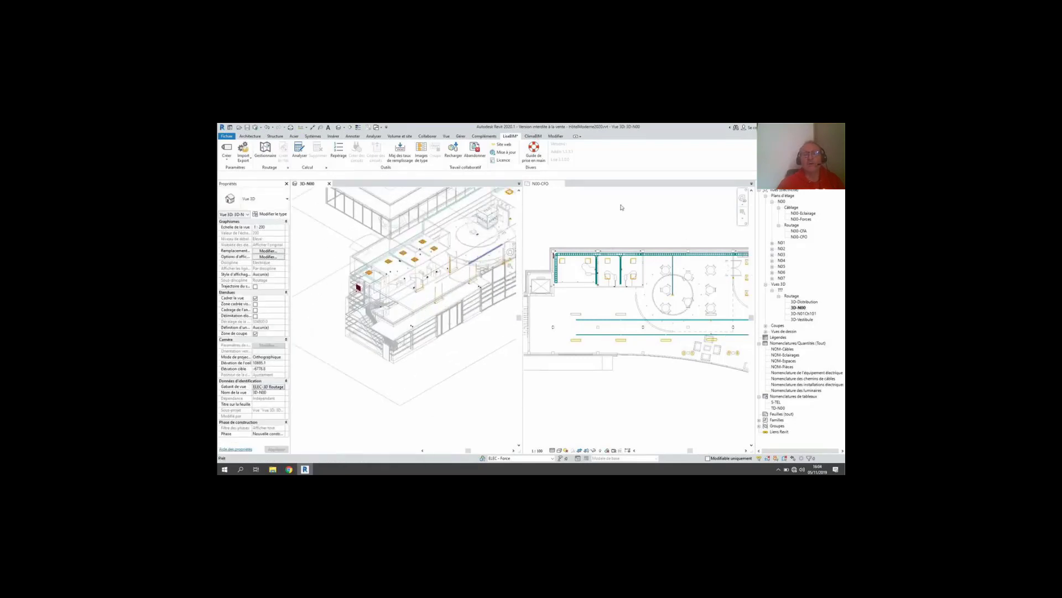
{"action": "left_click", "coordinate": [349, 165]}
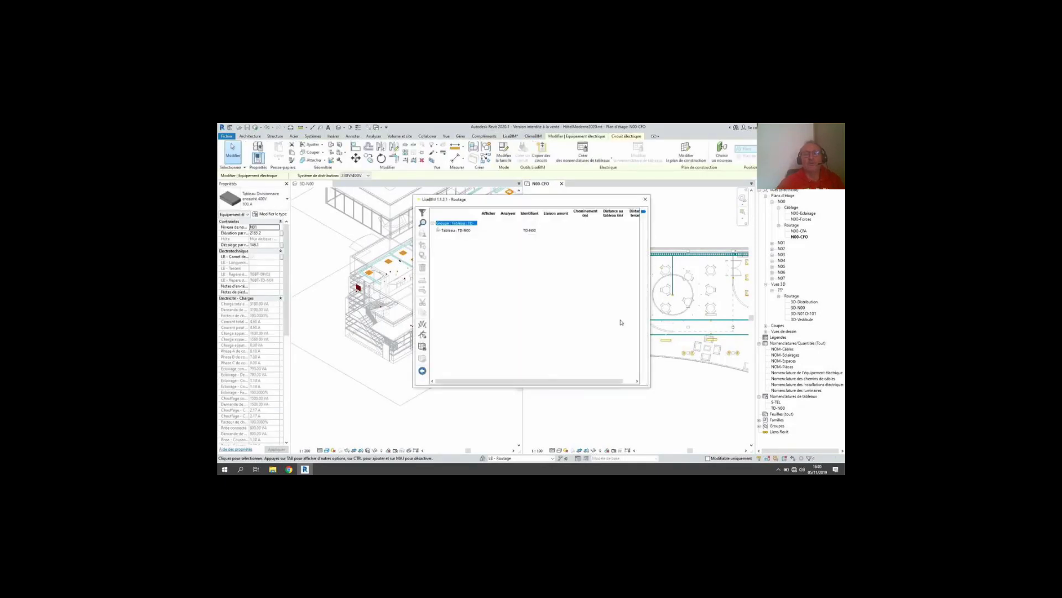
{"action": "left_click_drag", "start_coordinate": [571, 199], "coordinate": [637, 181]}
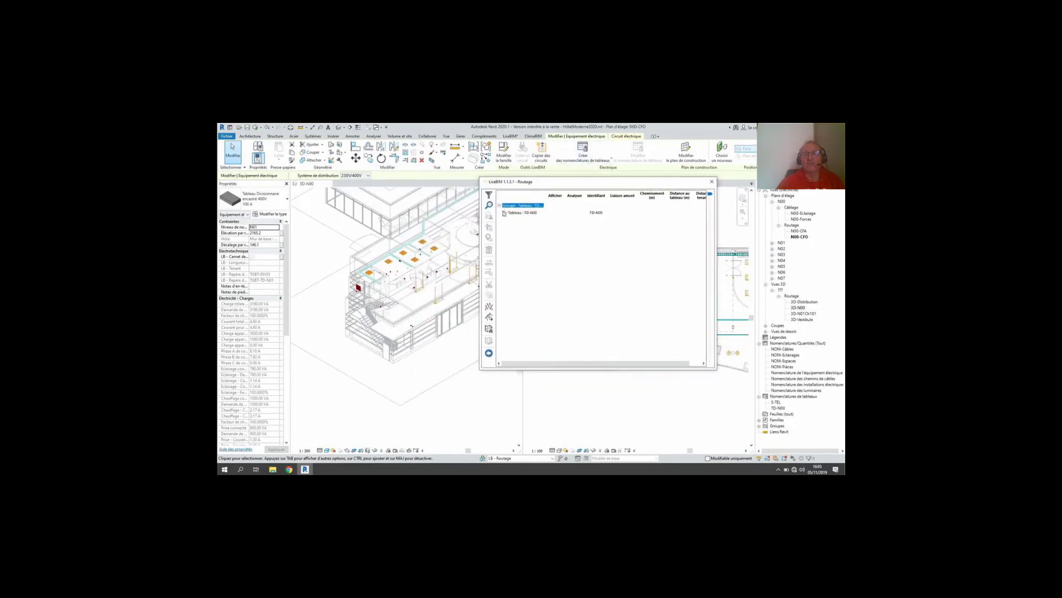
{"action": "left_click", "coordinate": [505, 213]}
{"action": "left_click", "coordinate": [510, 220]}
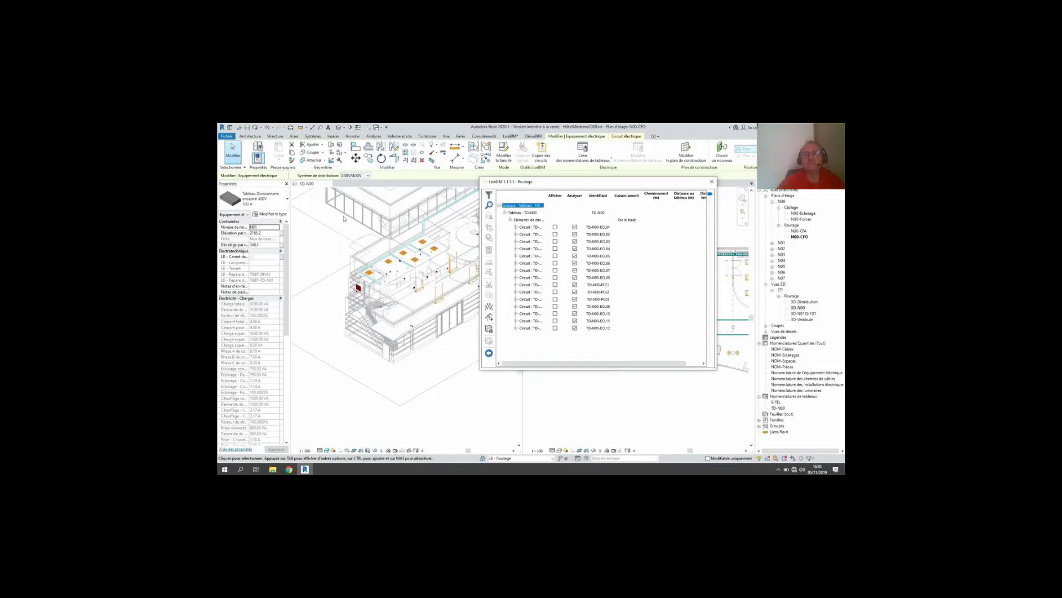
- Select luminaire PP02 in the 3D-N00 view and display the routing of its circuit TD-N00-ECL10
{"action": "scroll", "coordinate": [389, 289], "scroll_direction": "up", "scroll_amount": 4}
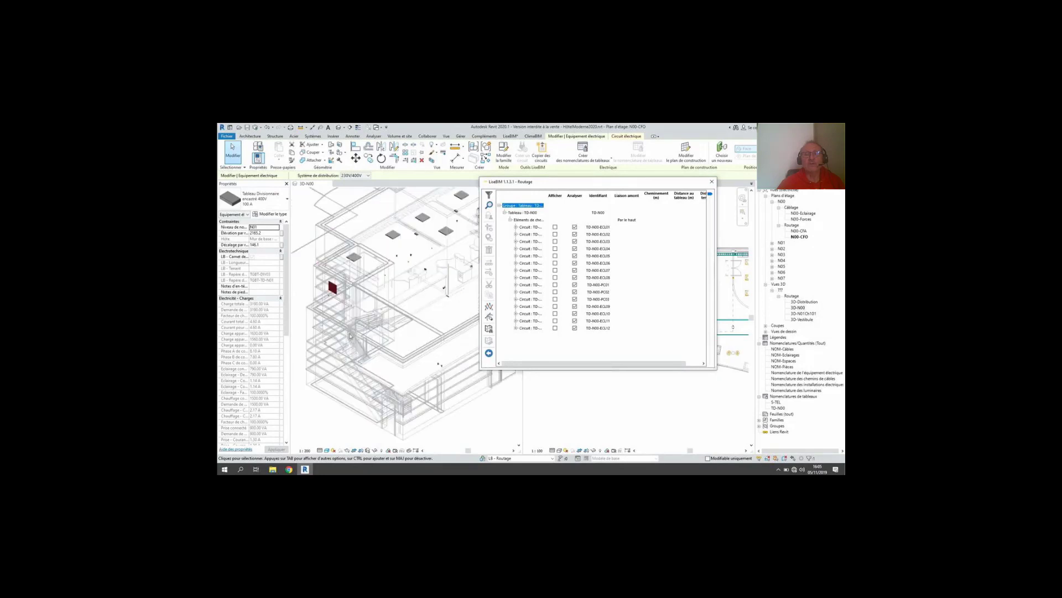
{"action": "left_click", "coordinate": [394, 235]}
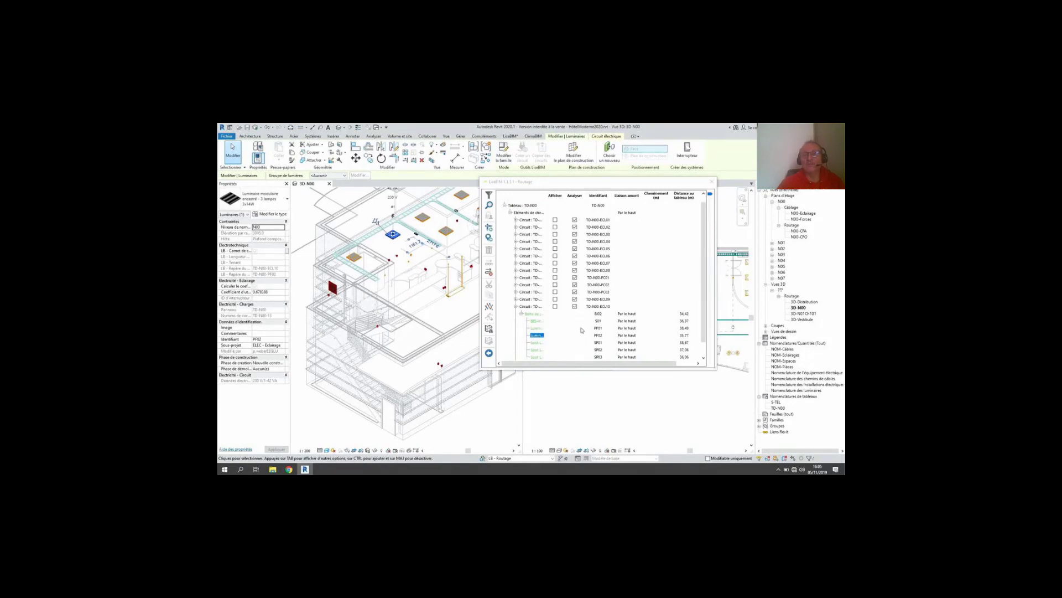
{"action": "scroll", "coordinate": [582, 330], "scroll_direction": "down", "scroll_amount": 1}
{"action": "left_click_drag", "start_coordinate": [578, 180], "coordinate": [486, 259]}
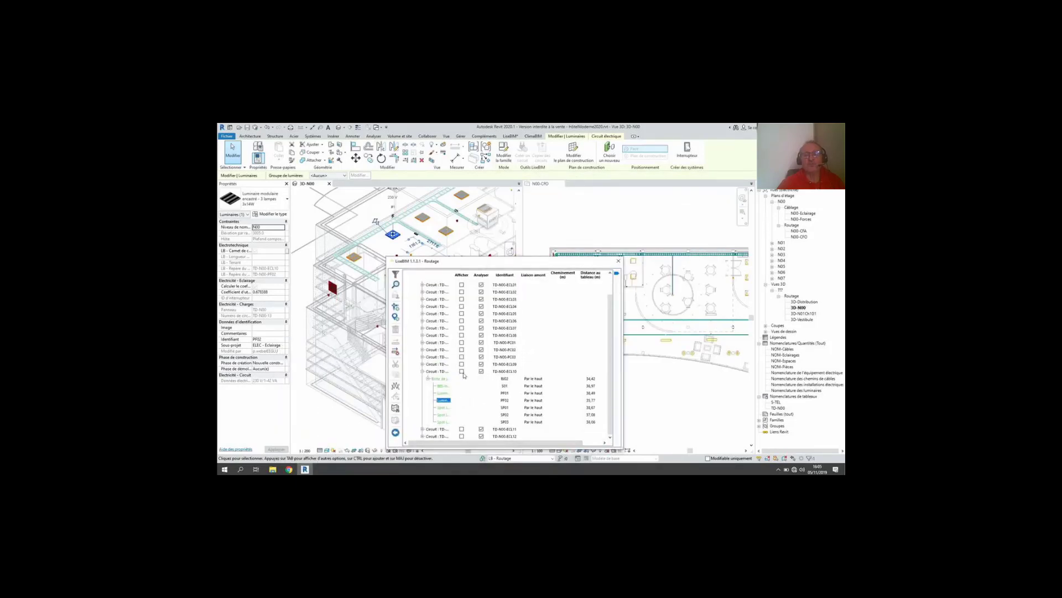
{"action": "left_click", "coordinate": [462, 371]}
{"action": "left_click", "coordinate": [673, 221]}
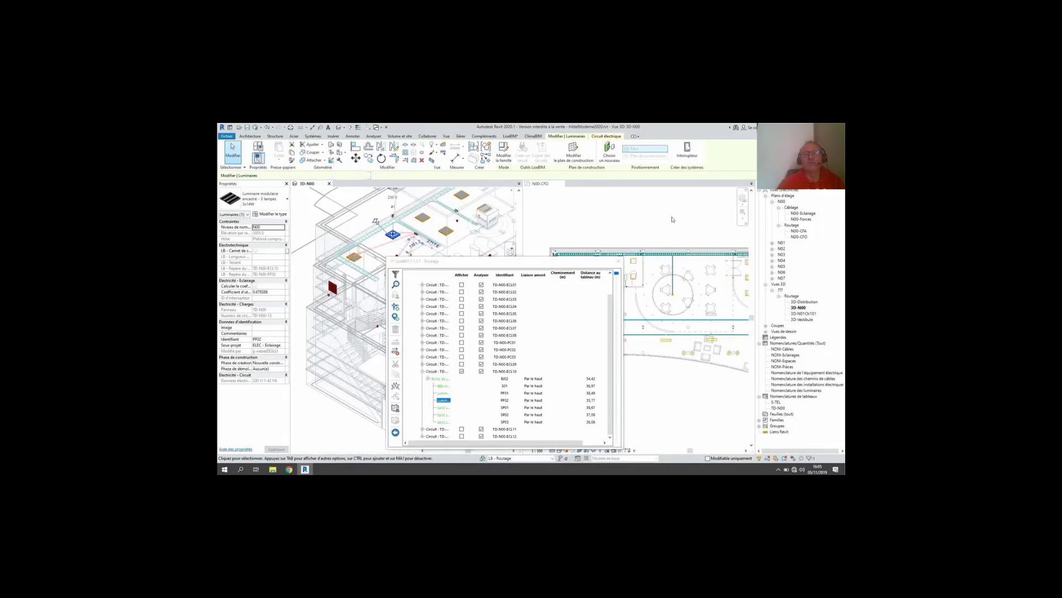
- Examine the displayed circuit route on the N00-CFO plan where the cable tray bends down beside the room's wall
{"action": "scroll", "coordinate": [631, 221], "scroll_direction": "down", "scroll_amount": 2}
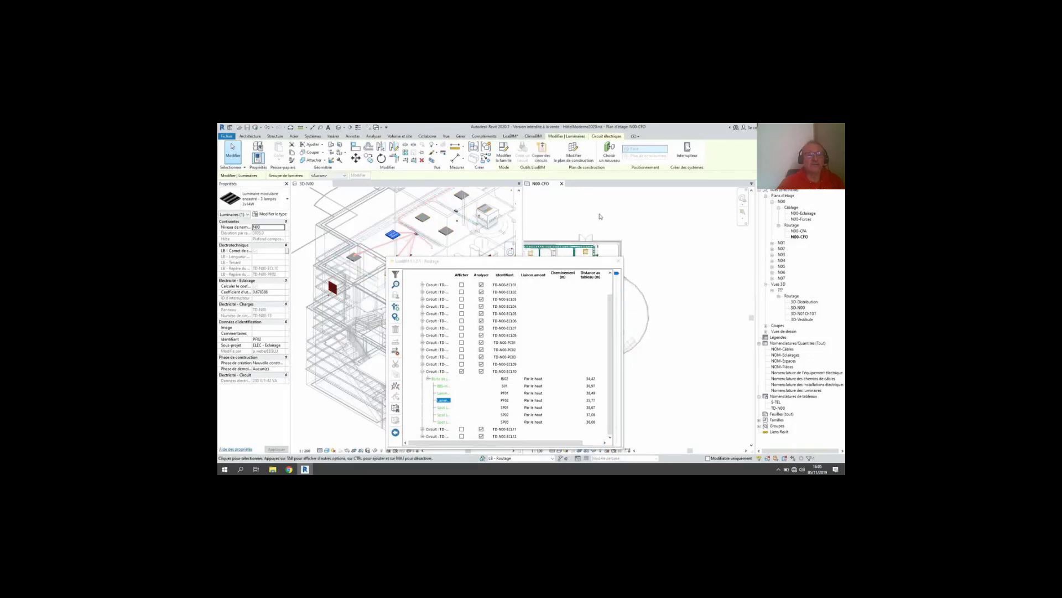
{"action": "scroll", "coordinate": [654, 200], "scroll_direction": "up", "scroll_amount": 3}
{"action": "middle_click_drag", "start_coordinate": [654, 200], "coordinate": [657, 194]}
{"action": "scroll", "coordinate": [636, 221], "scroll_direction": "up", "scroll_amount": 1}
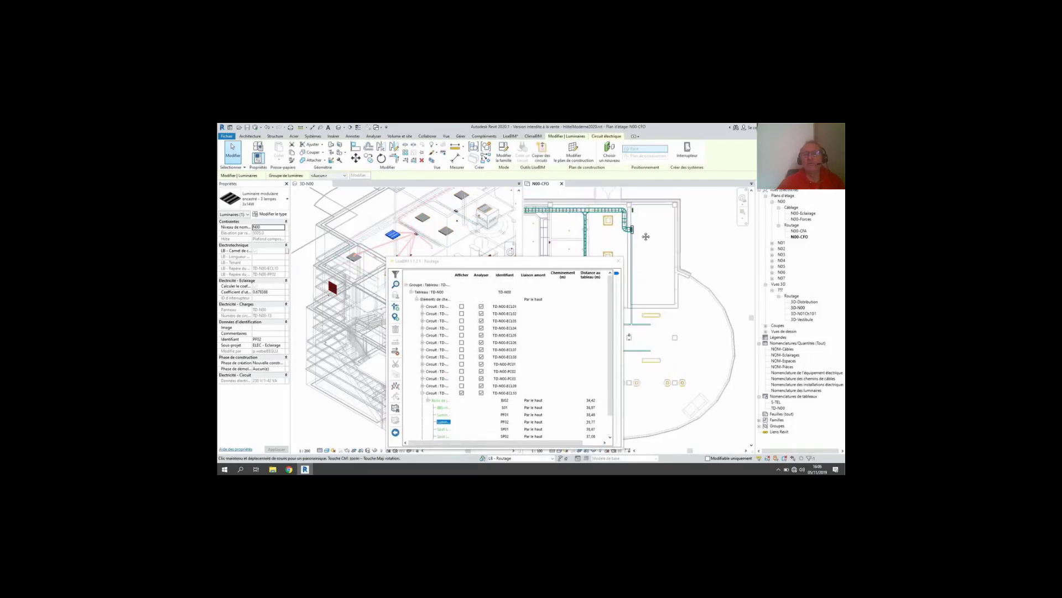
{"action": "middle_click_drag", "start_coordinate": [646, 234], "coordinate": [699, 307]}
{"action": "scroll", "coordinate": [685, 346], "scroll_direction": "up", "scroll_amount": 1}
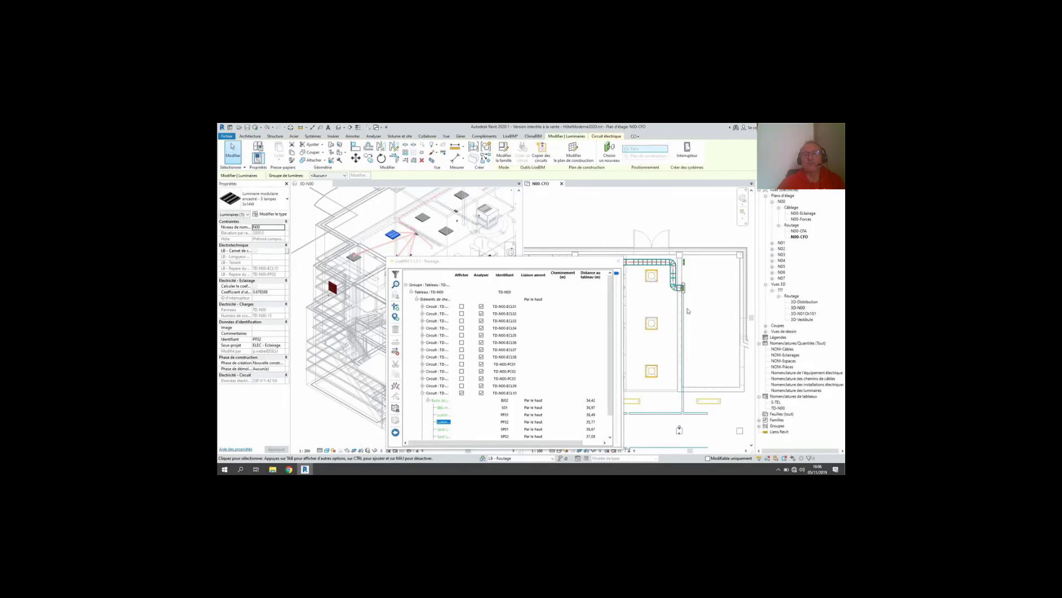
{"action": "scroll", "coordinate": [664, 253], "scroll_direction": "up", "scroll_amount": 2}
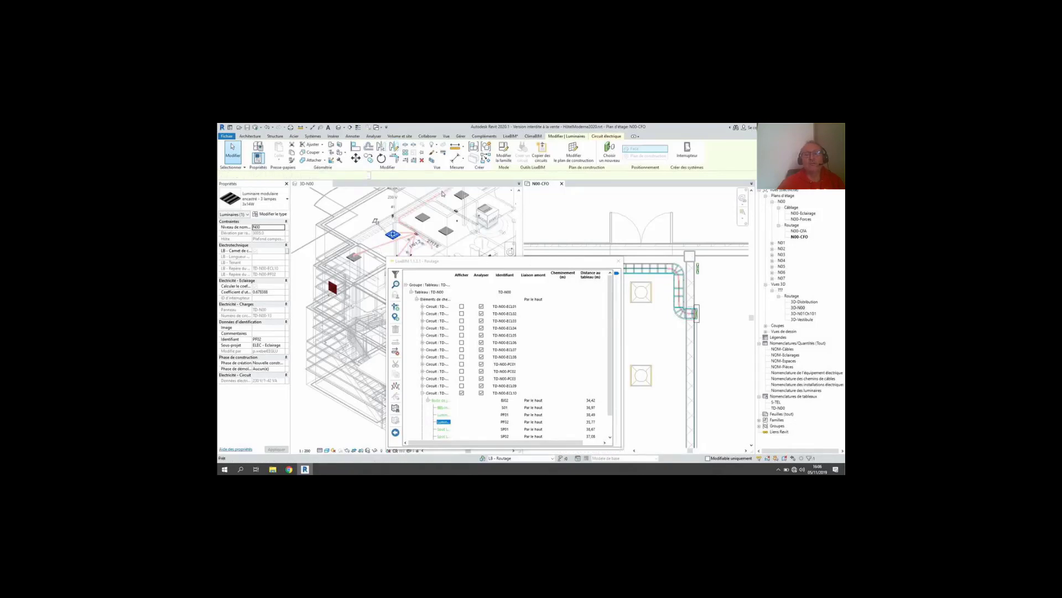
- Select luminaire PP03 in the 3D-N00 view and display the routing of its circuit TD-N00-ECL02
{"action": "middle_click_drag", "start_coordinate": [456, 207], "coordinate": [415, 212]}
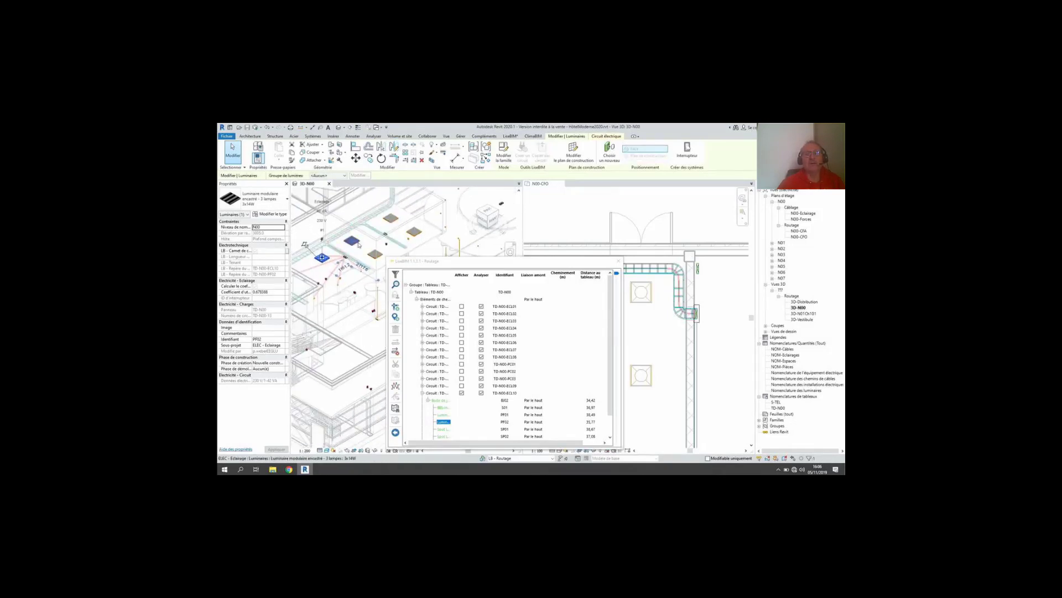
{"action": "left_click", "coordinate": [355, 388]}
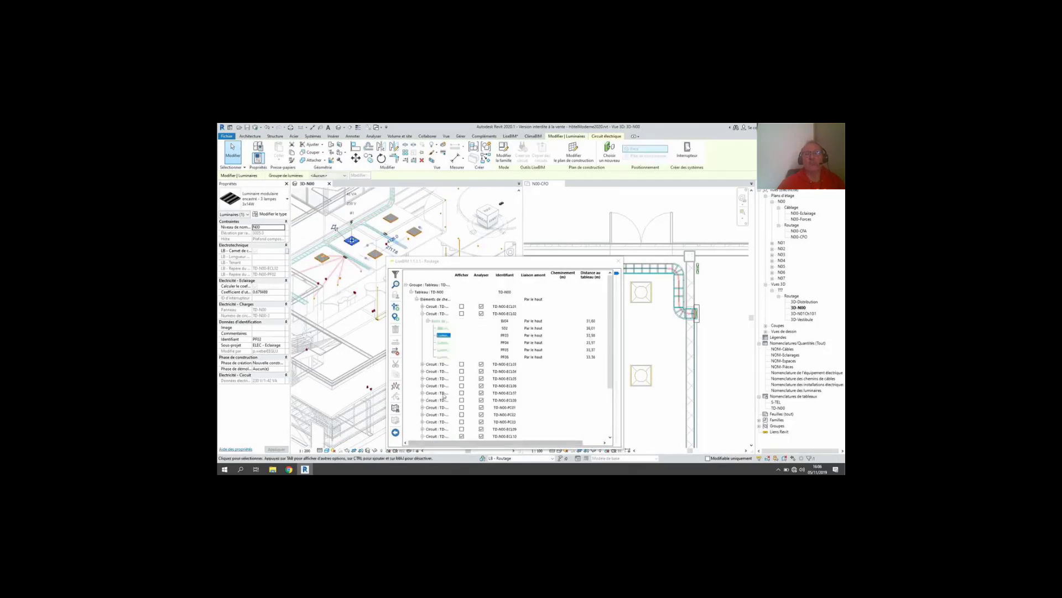
{"action": "left_click", "coordinate": [462, 313]}
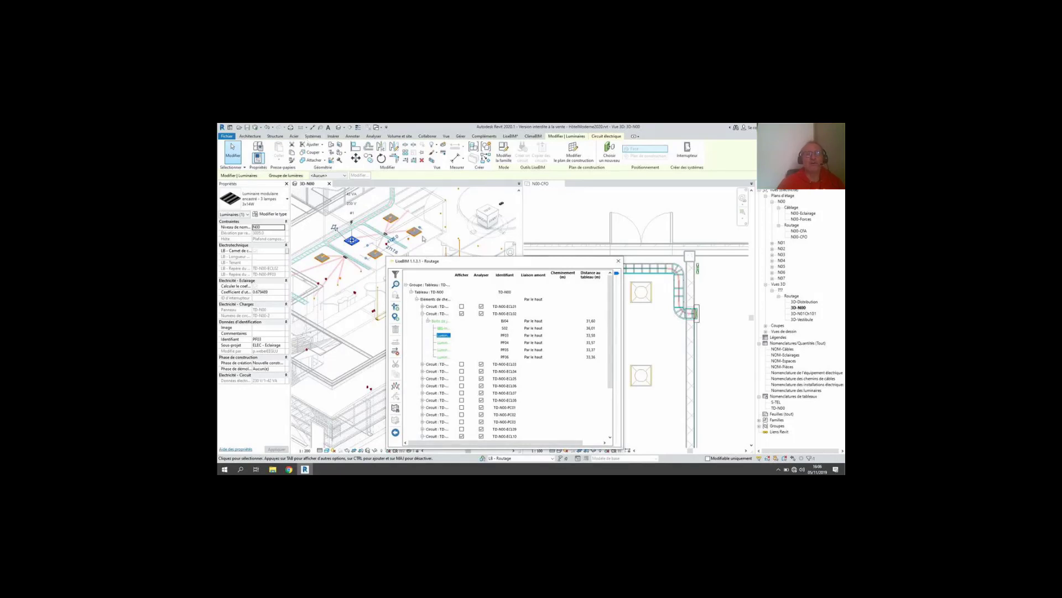
- Select luminaire PP06 and examine how the displayed circuit routes follow the cable trays in the 3D-N00 view
{"action": "left_click", "coordinate": [420, 230]}
{"action": "scroll", "coordinate": [382, 278], "scroll_direction": "up", "scroll_amount": 6}
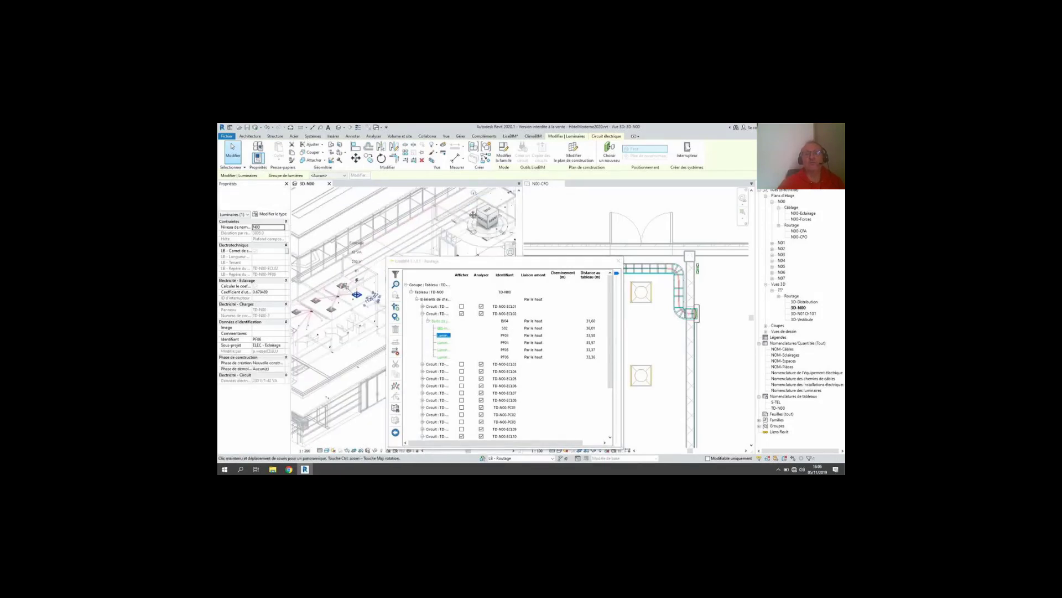
{"action": "scroll", "coordinate": [427, 238], "scroll_direction": "down", "scroll_amount": 6}
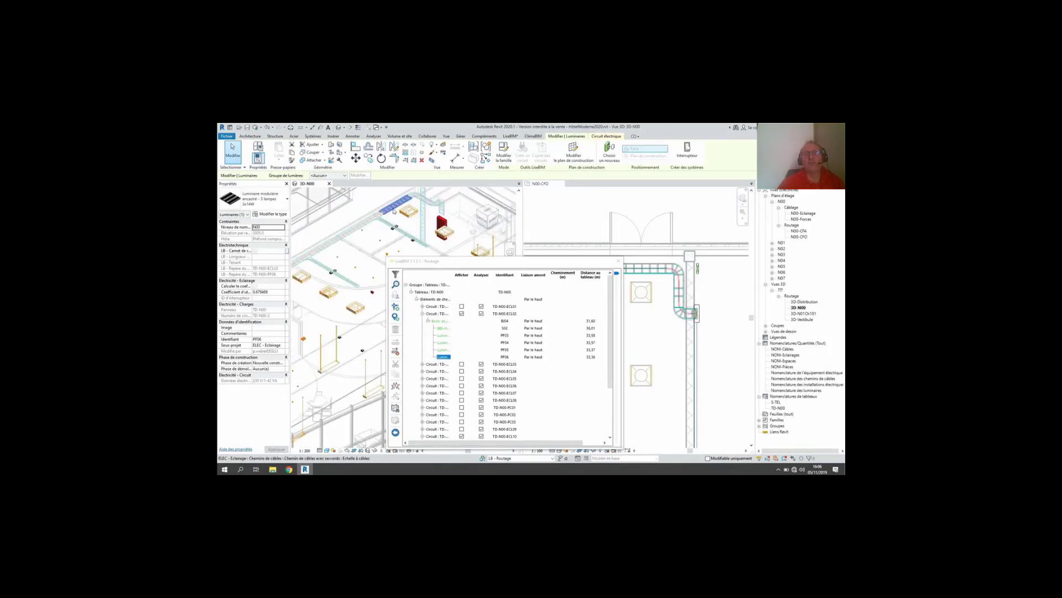
{"action": "scroll", "coordinate": [356, 221], "scroll_direction": "up", "scroll_amount": 5}
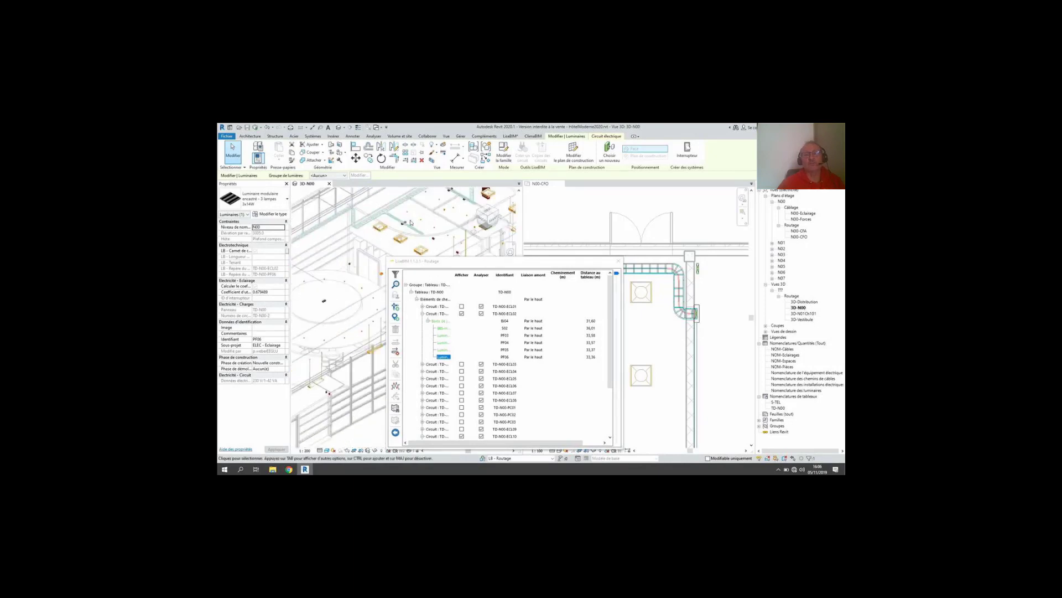
{"action": "scroll", "coordinate": [357, 221], "scroll_direction": "up", "scroll_amount": 3}
{"action": "scroll", "coordinate": [357, 221], "scroll_direction": "up", "scroll_amount": 3}
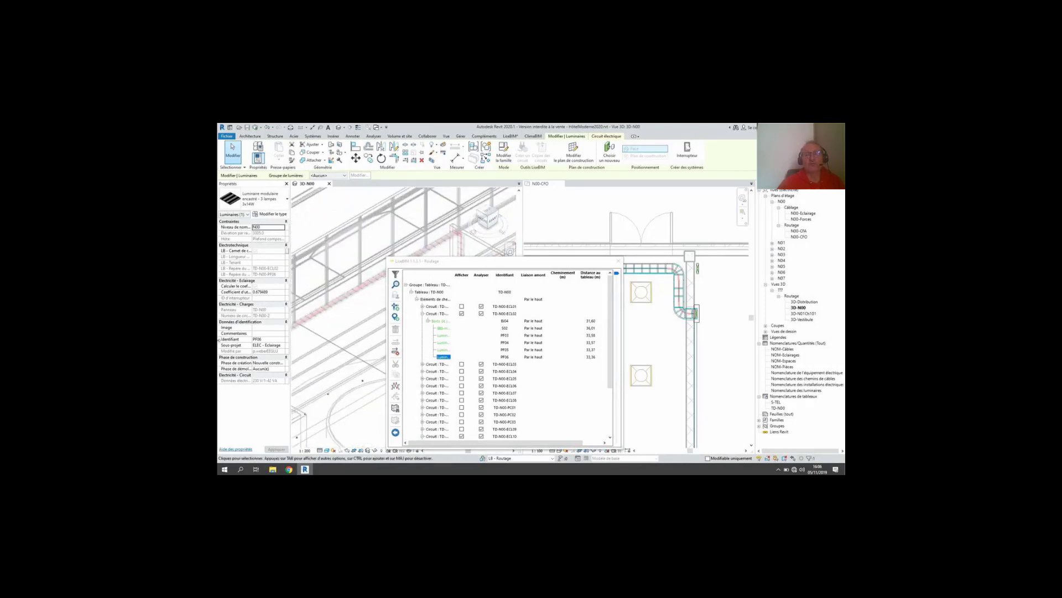
{"action": "scroll", "coordinate": [482, 218], "scroll_direction": "down", "scroll_amount": 2}
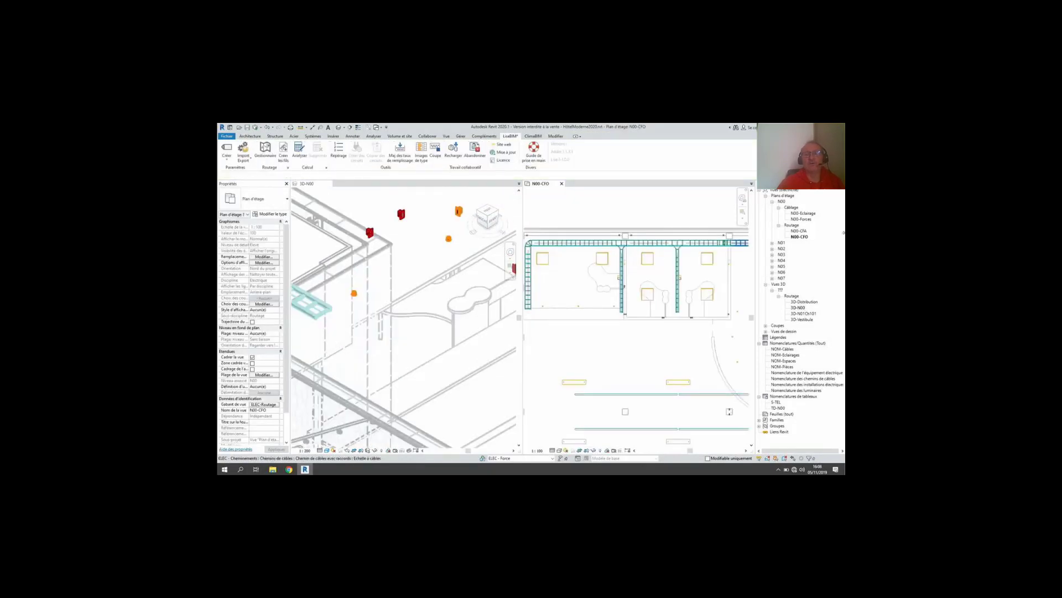
- Open the N00-Eclairage plan and generate the circuit wires between the luminaires and junction boxes
{"action": "double_click", "coordinate": [803, 213]}
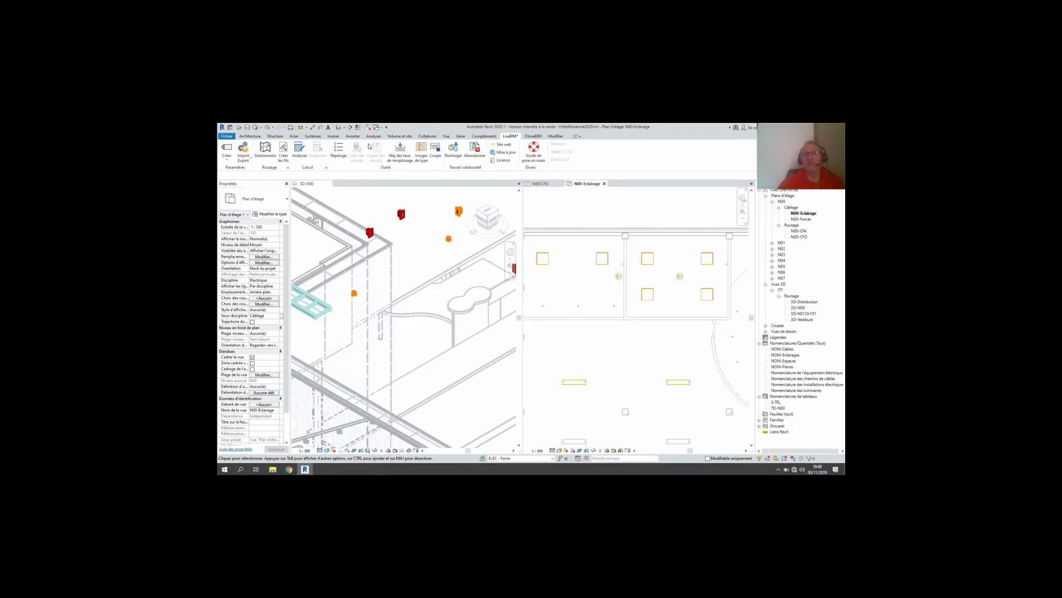
{"action": "left_click", "coordinate": [283, 150]}
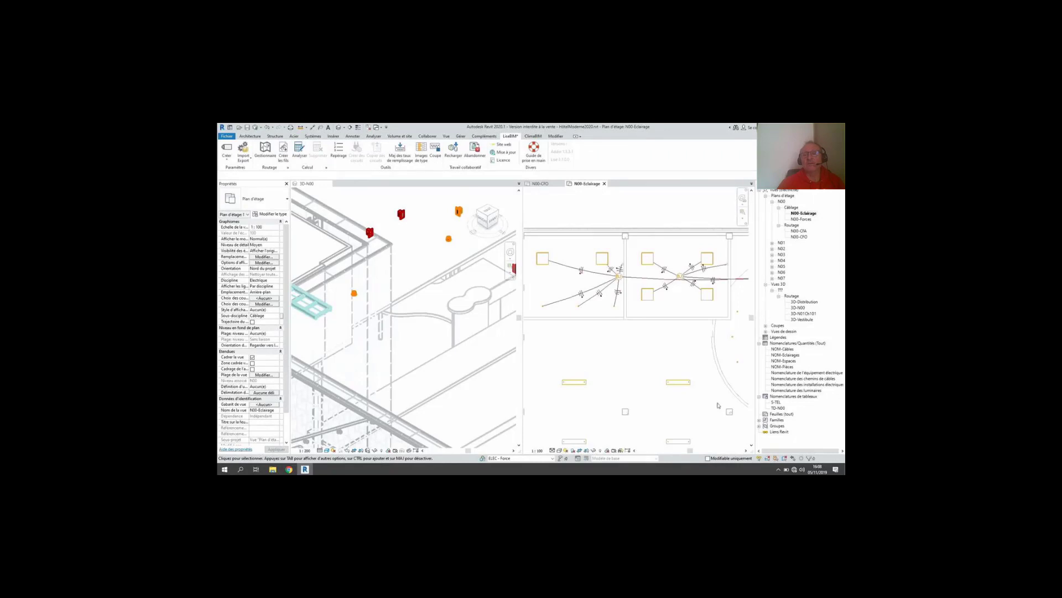
{"action": "scroll", "coordinate": [644, 340], "scroll_direction": "down", "scroll_amount": 2}
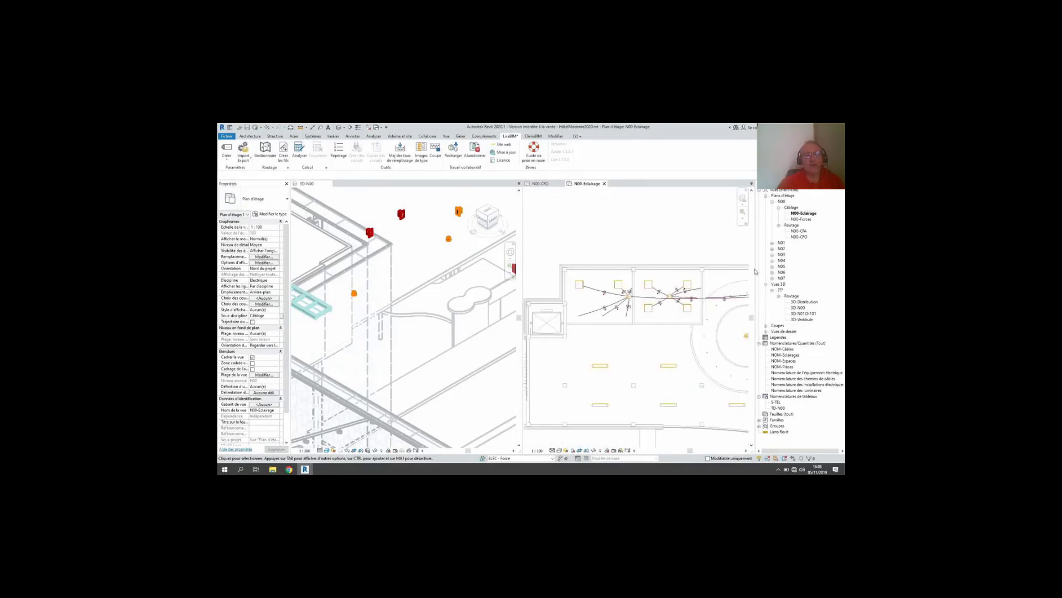
{"action": "scroll", "coordinate": [631, 332], "scroll_direction": "down", "scroll_amount": 2}
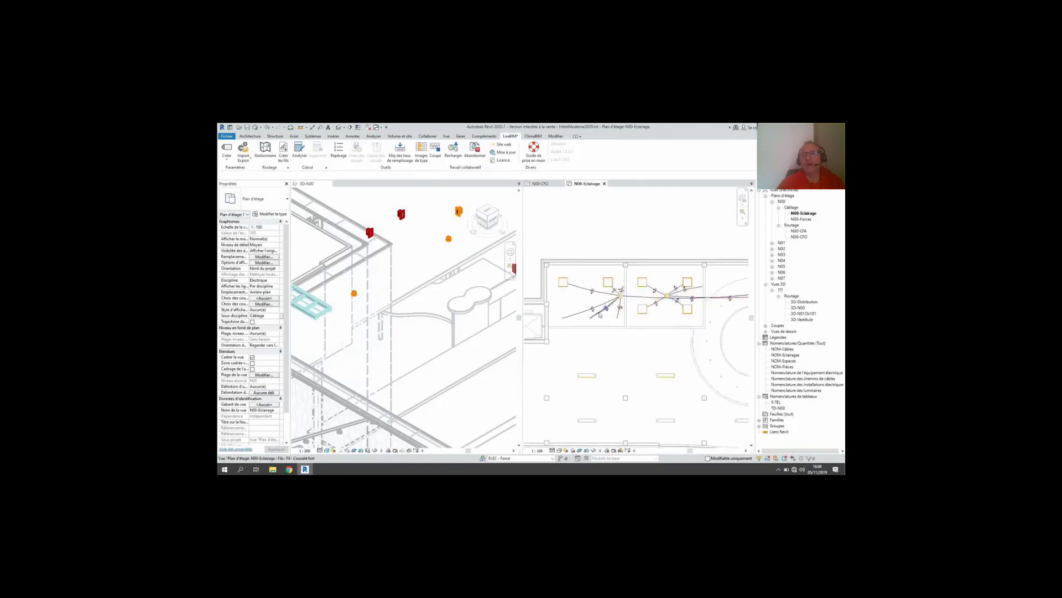
{"action": "scroll", "coordinate": [698, 344], "scroll_direction": "up", "scroll_amount": 2}
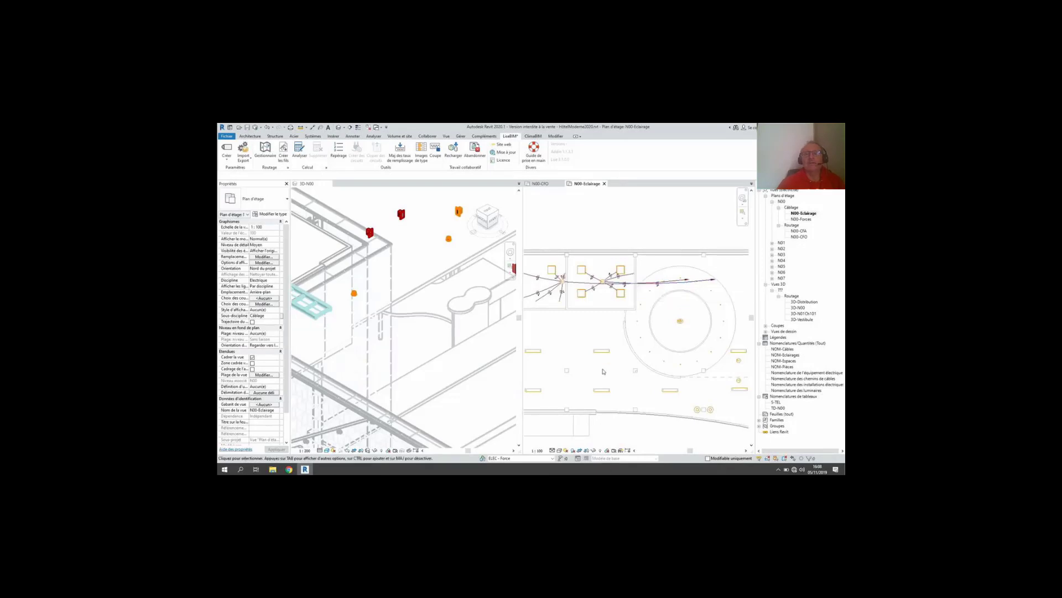
{"action": "scroll", "coordinate": [630, 308], "scroll_direction": "up", "scroll_amount": 1}
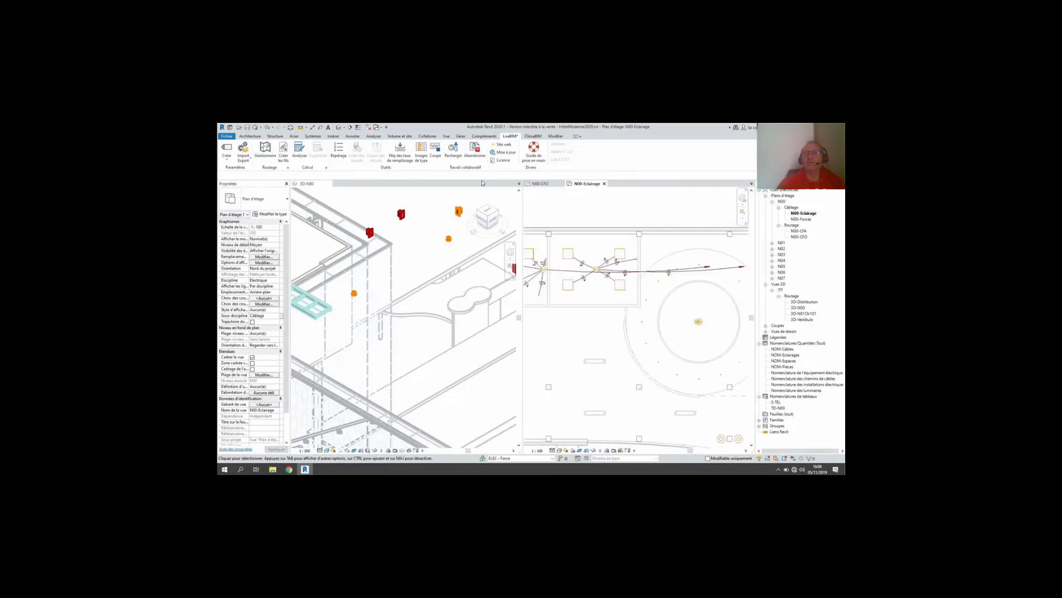
- Tag by category the generated circuit wire running above the circular ceiling on the N00-Eclairage plan
{"action": "left_click", "coordinate": [320, 128]}
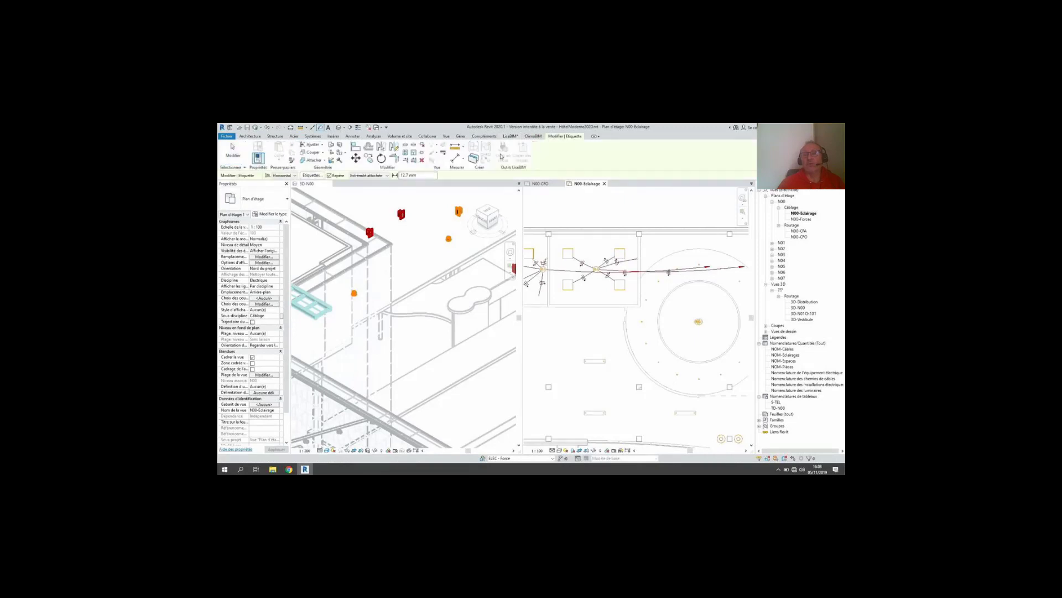
{"action": "left_click", "coordinate": [681, 272]}
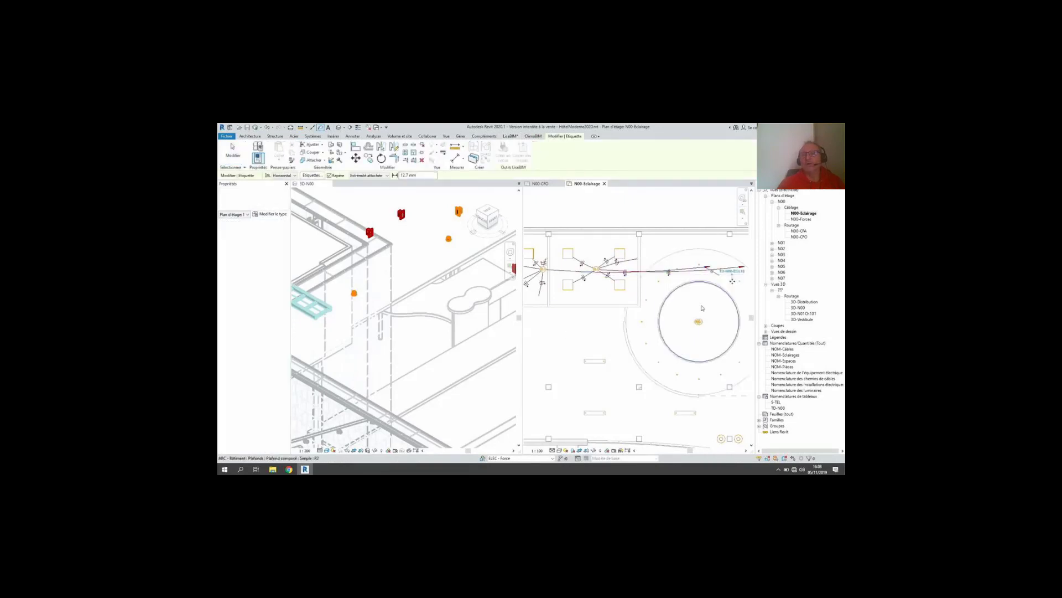
{"action": "scroll", "coordinate": [713, 300], "scroll_direction": "up", "scroll_amount": 1}
{"action": "key", "text": "Escape"}
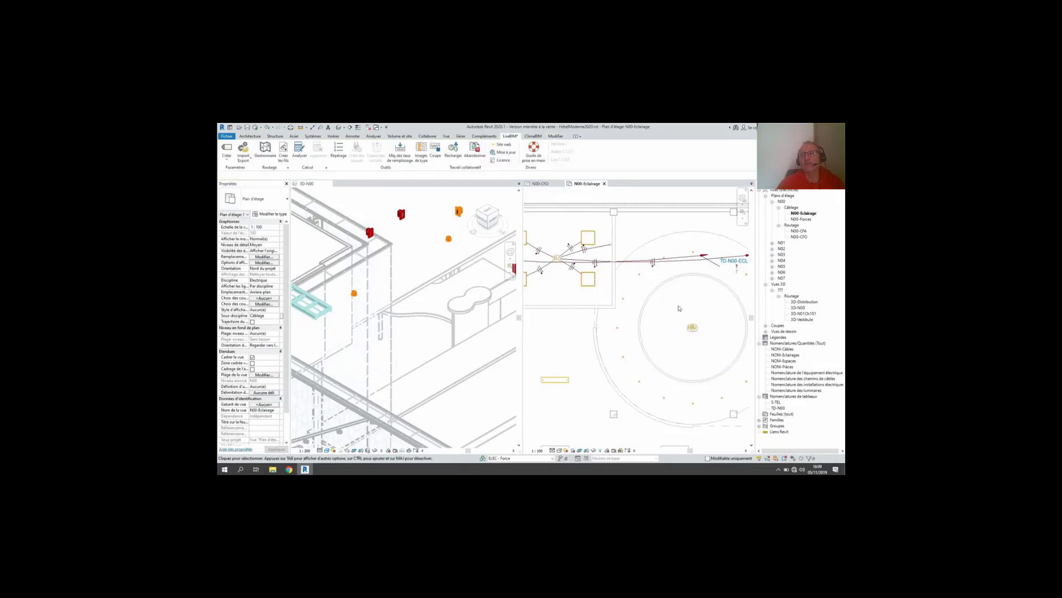
{"action": "scroll", "coordinate": [658, 284], "scroll_direction": "up", "scroll_amount": 3}
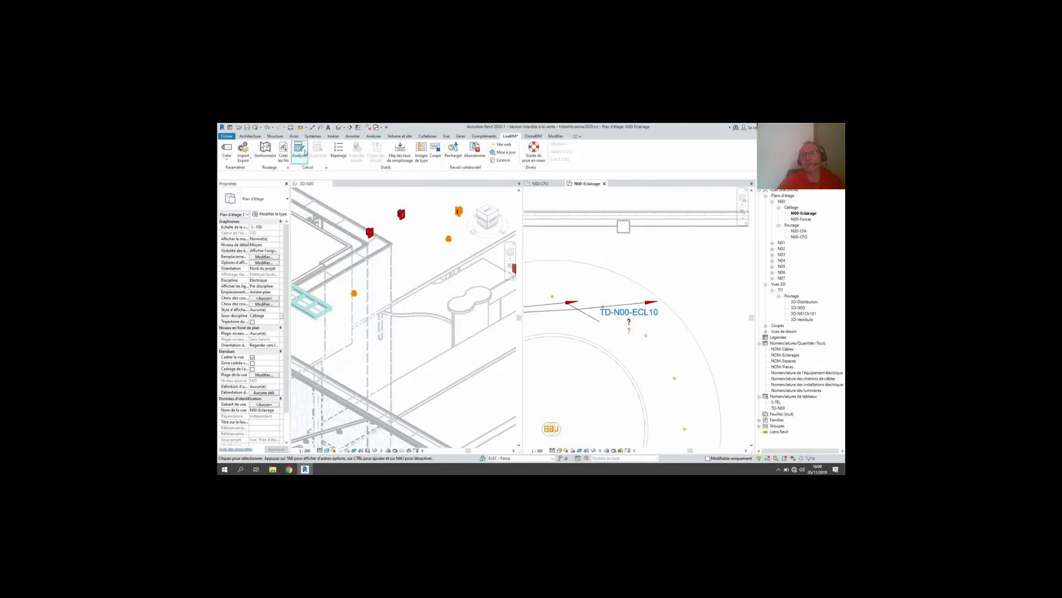
- Open the LiseBIM calculation analysis, view the single-line diagram in an enlarged window, and close it keeping the current calculation
{"action": "left_click", "coordinate": [304, 153]}
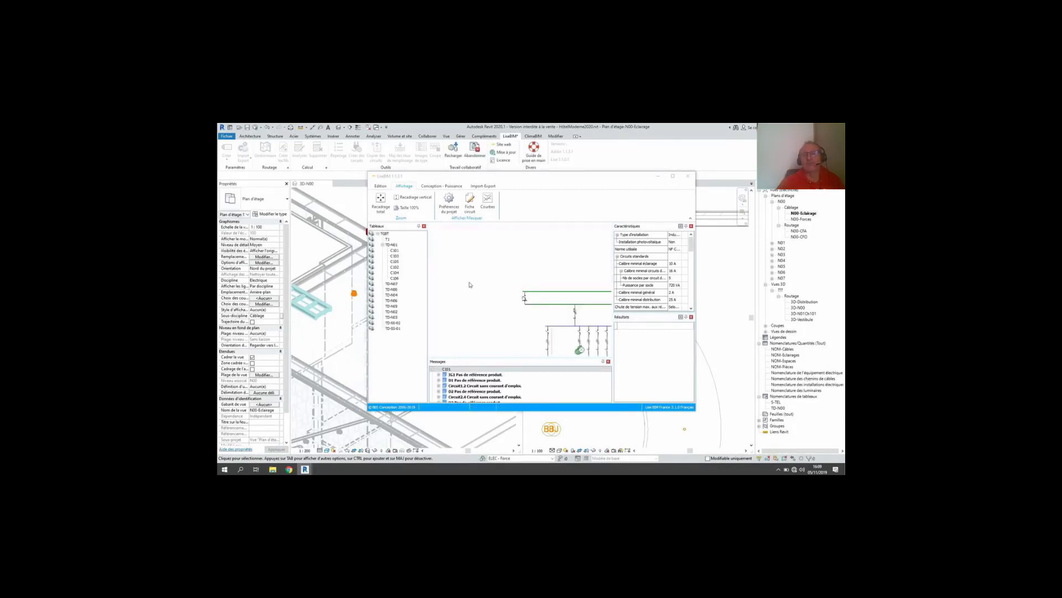
{"action": "scroll", "coordinate": [532, 260], "scroll_direction": "down", "scroll_amount": 4}
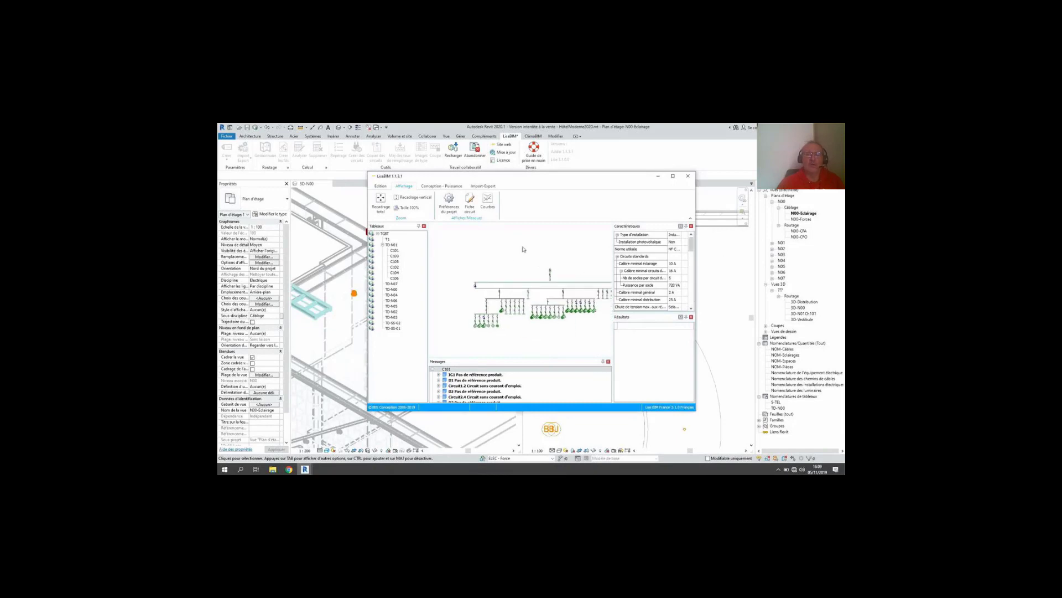
{"action": "scroll", "coordinate": [524, 249], "scroll_direction": "up", "scroll_amount": 3}
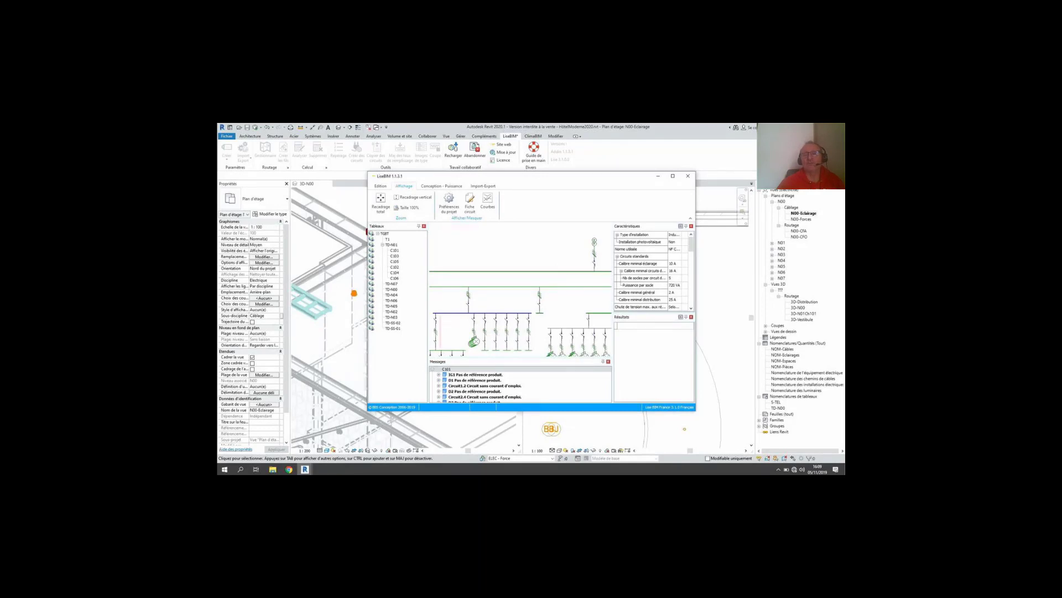
{"action": "left_click_drag", "start_coordinate": [696, 412], "coordinate": [804, 463]}
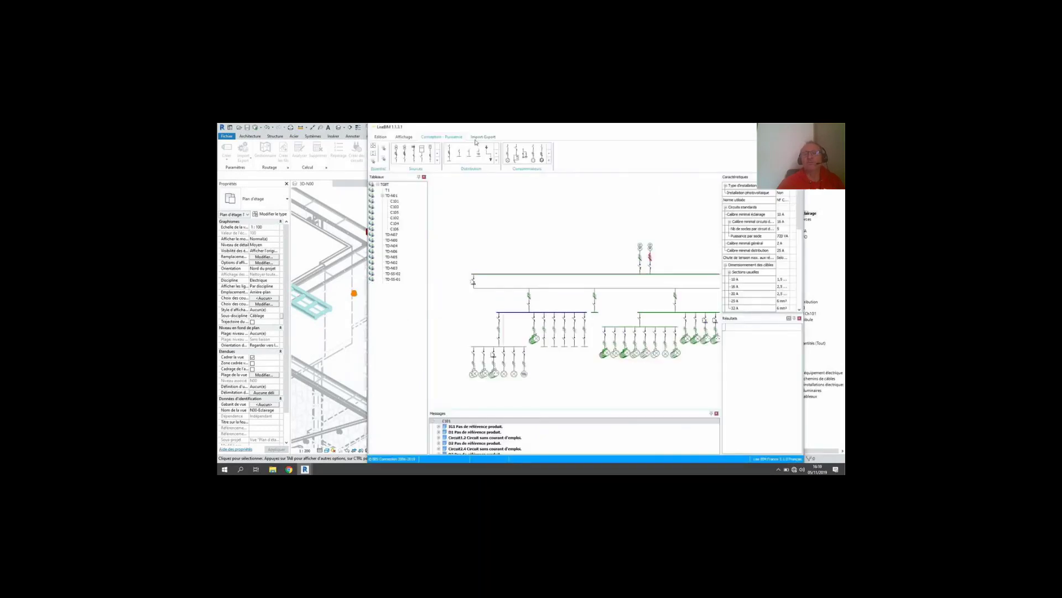
{"action": "left_click", "coordinate": [483, 136]}
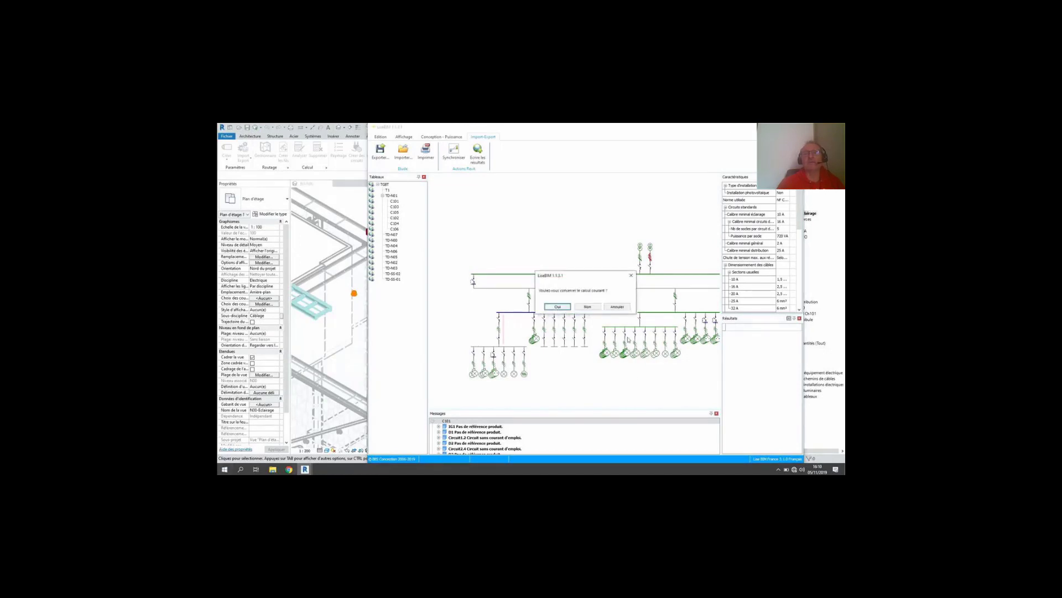
{"action": "left_click", "coordinate": [564, 307]}
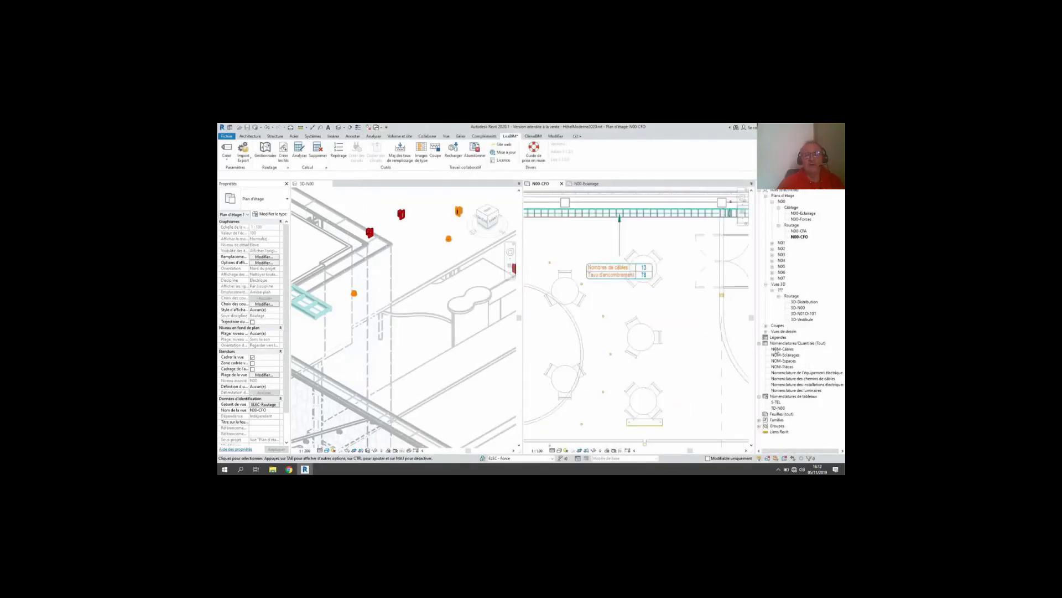
- Open the NOM-Câbles schedule and close the N00-Eclairage, N00-CFO and 3D-N00 views so that only the schedule remains open
{"action": "double_click", "coordinate": [783, 349]}
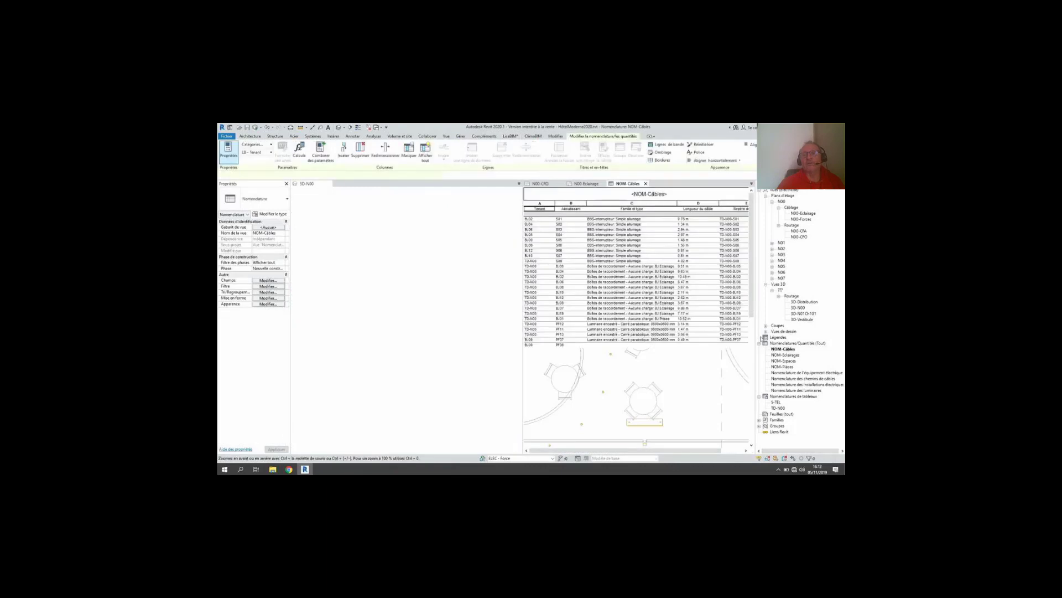
{"action": "scroll", "coordinate": [598, 212], "scroll_direction": "down", "scroll_amount": 10}
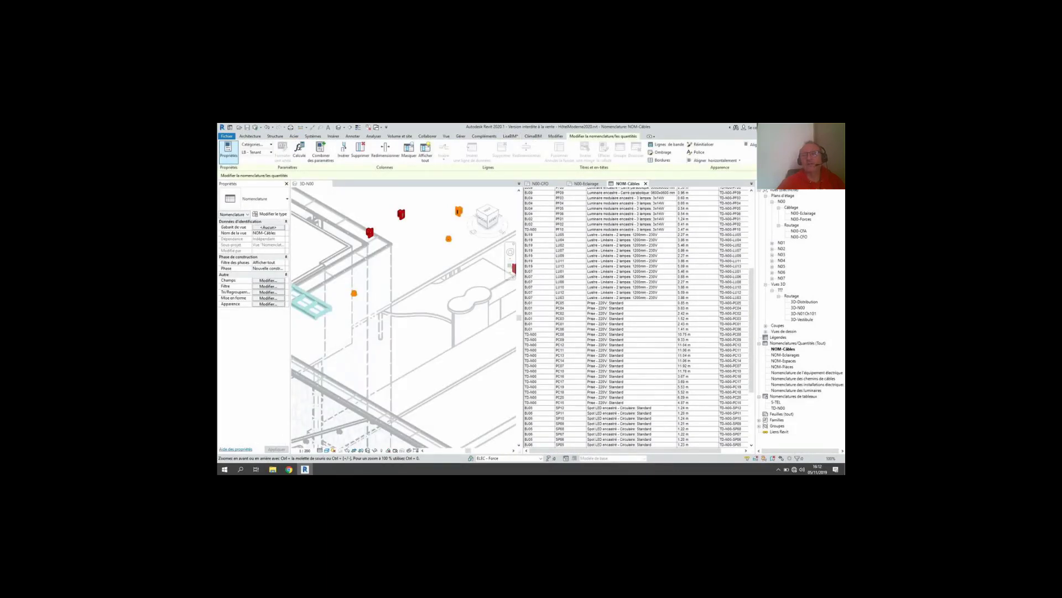
{"action": "left_click", "coordinate": [603, 183]}
{"action": "left_click", "coordinate": [558, 183]}
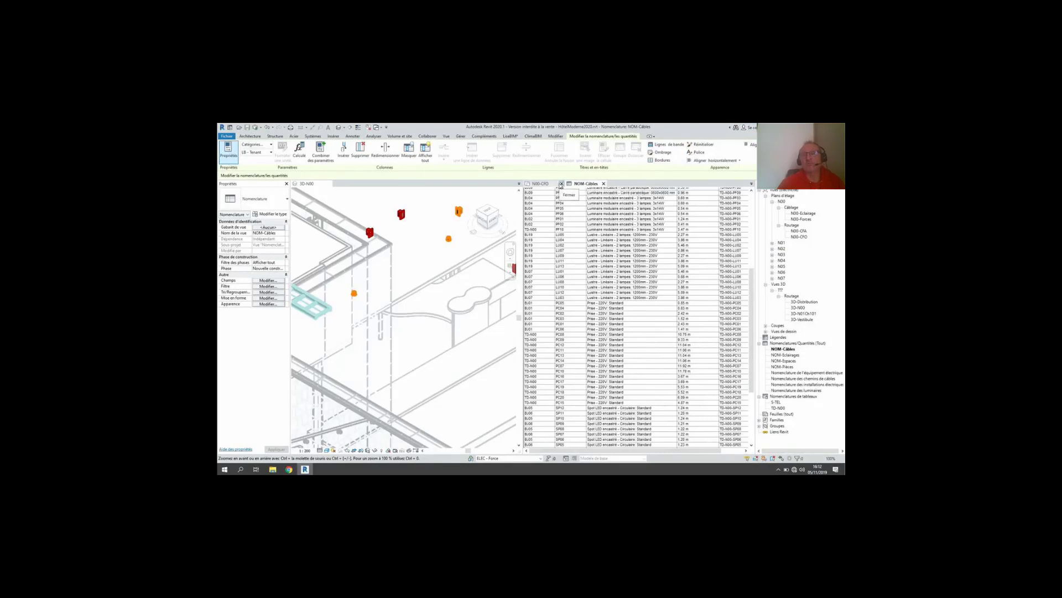
{"action": "left_click", "coordinate": [329, 184]}
{"action": "scroll", "coordinate": [358, 336], "scroll_direction": "up", "scroll_amount": 5}
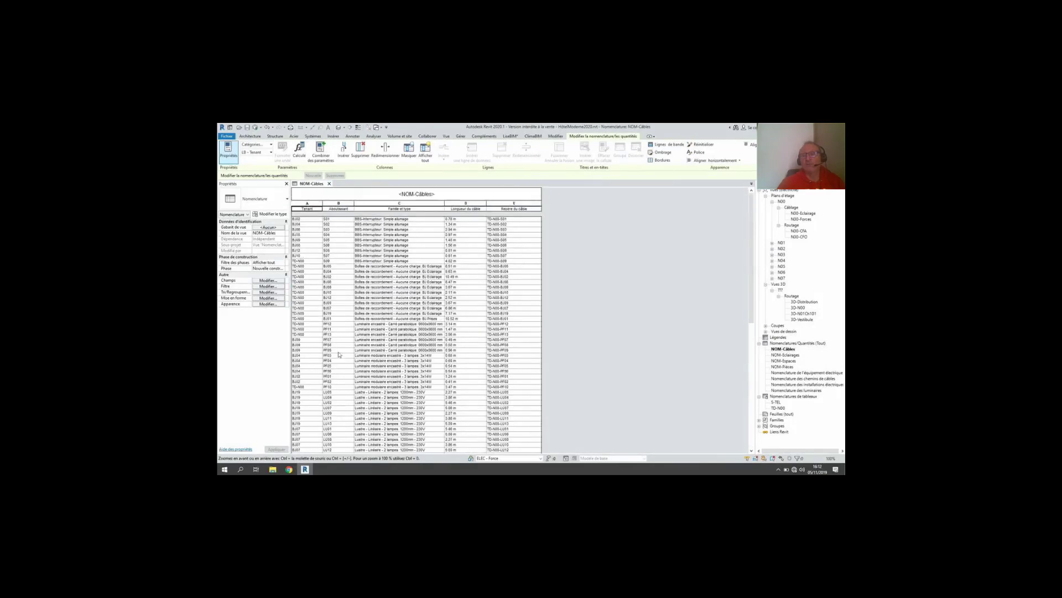